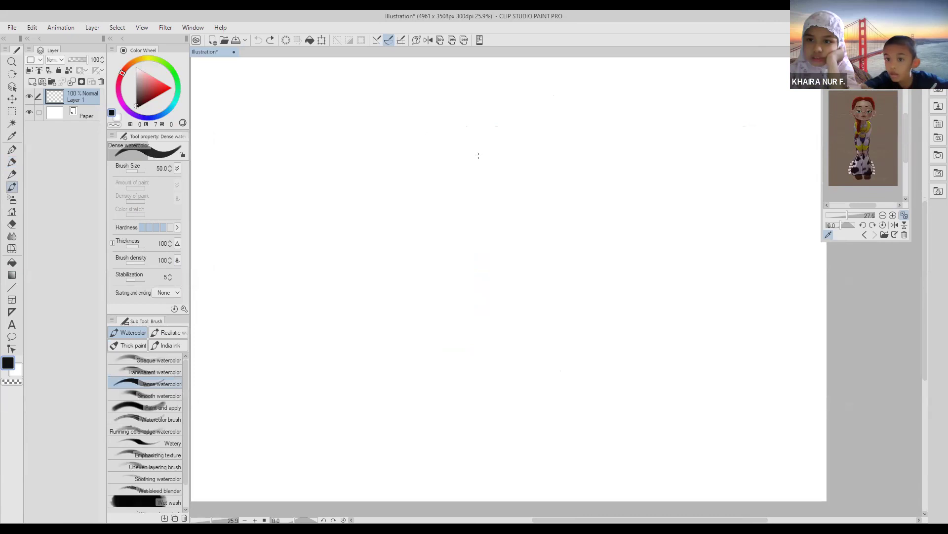
- Draw a wide black-outlined rectangle as a picture frame across the upper part of the canvas with the Rectangle figure tool
left_click_drag(343, 173, 358, 184)
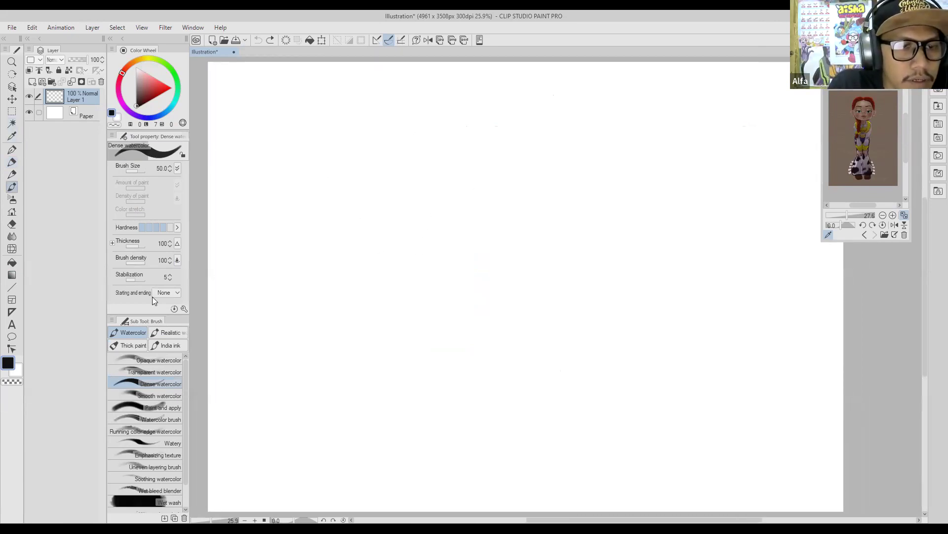
key("u")
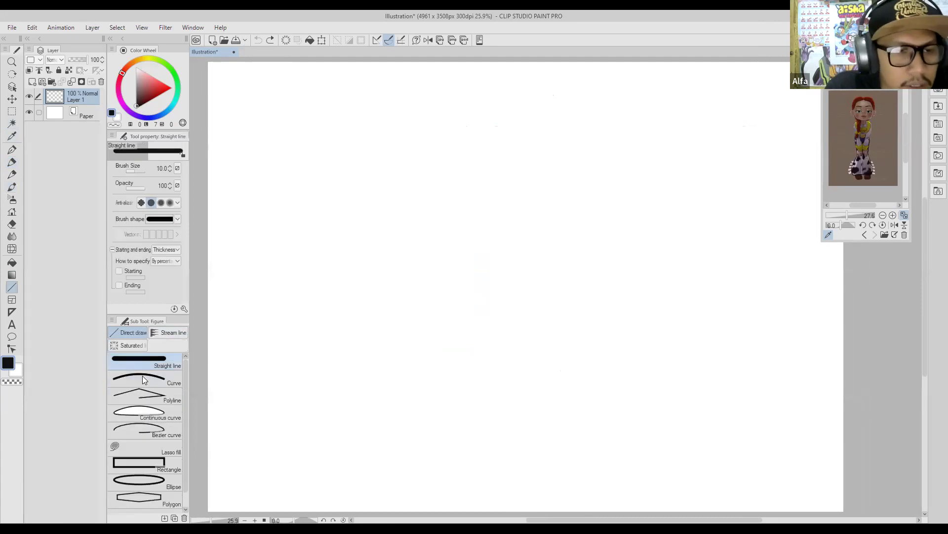
left_click(140, 461)
left_click_drag(242, 103, 752, 380)
left_click_drag(455, 246, 427, 226)
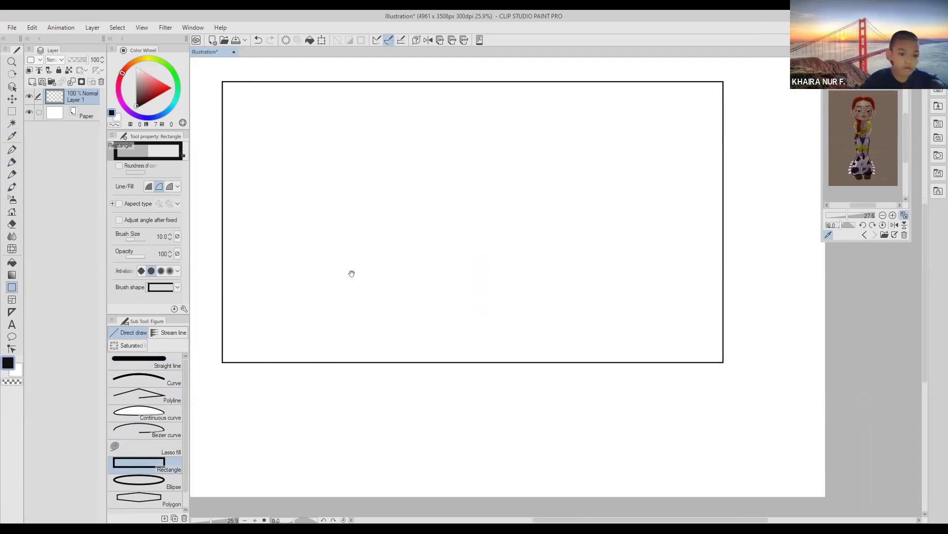
left_click_drag(351, 273, 401, 269)
scroll(396, 297, "up", 1)
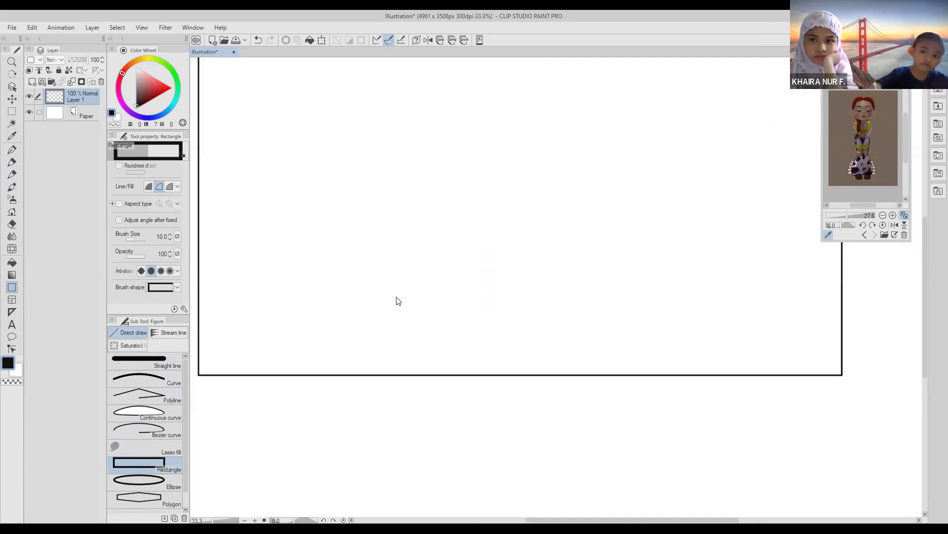
mouse_move(342, 288)
left_mouse_down()
mouse_move(354, 295)
mouse_move(347, 311)
mouse_move(287, 245)
mouse_move(296, 298)
left_mouse_up()
- Draw a large black circle in the left half of the frame with the Dense watercolor brush at size 50
key("b")
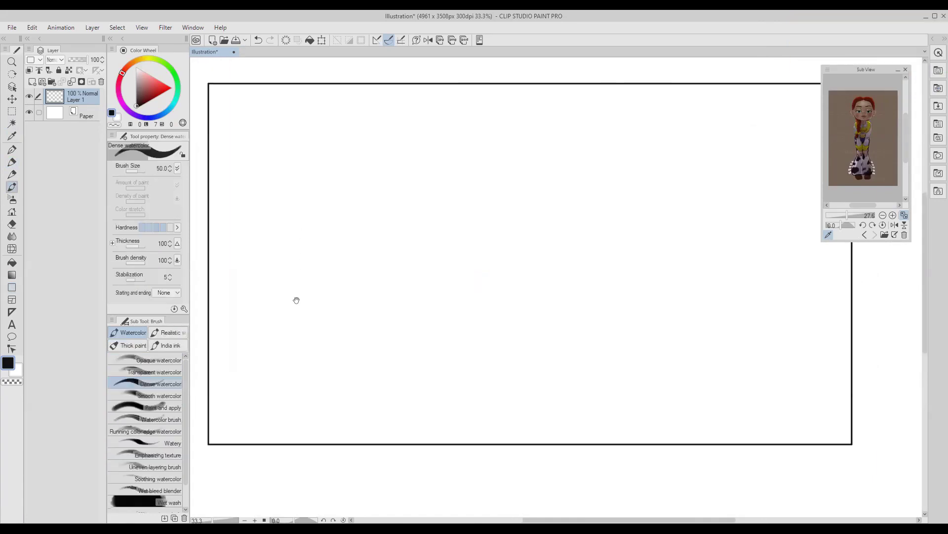
left_click_drag(467, 203, 435, 197)
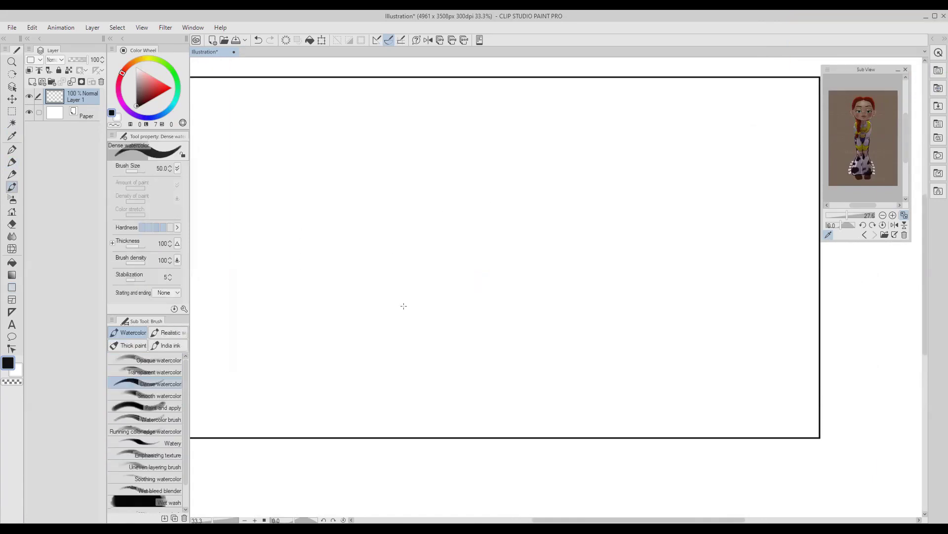
scroll(416, 311, "down", 1)
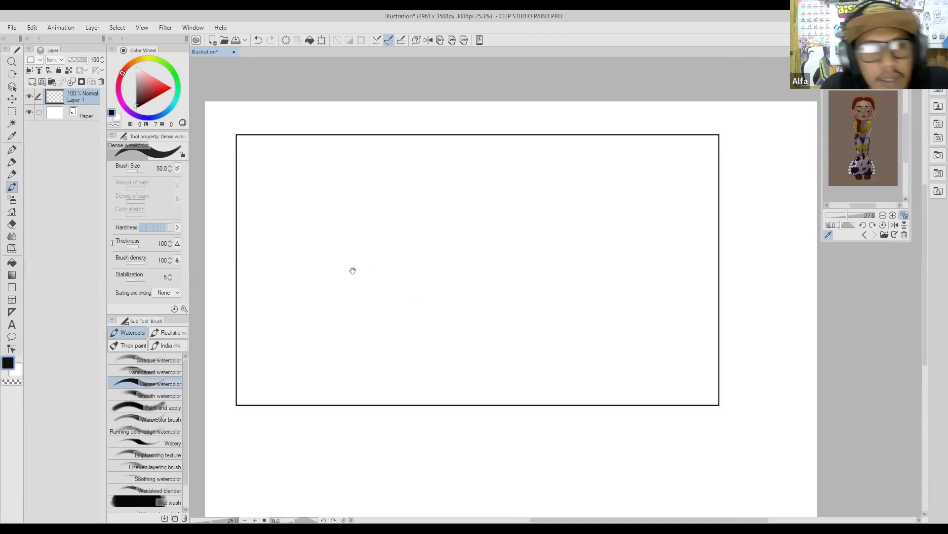
left_click_drag(353, 270, 358, 254)
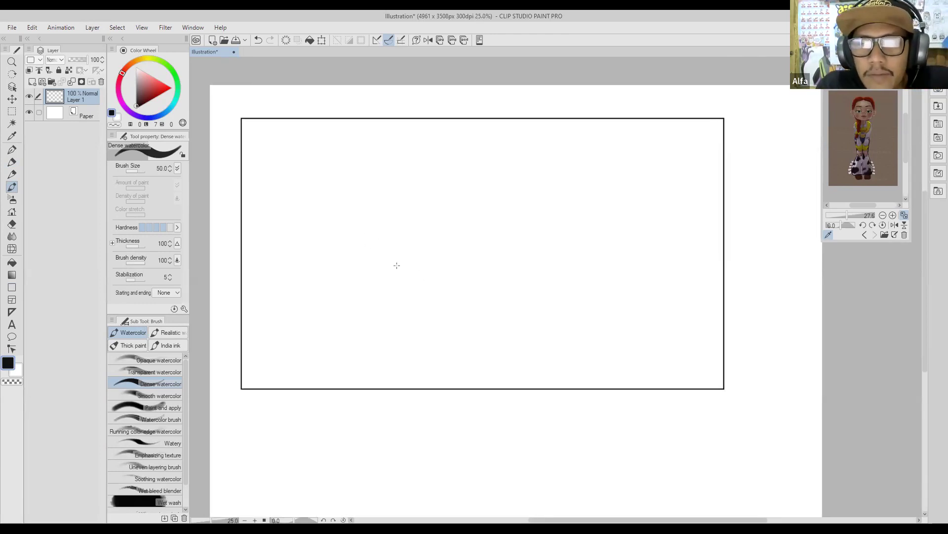
mouse_move(354, 286)
left_mouse_down()
mouse_move(336, 269)
mouse_move(353, 274)
left_mouse_up()
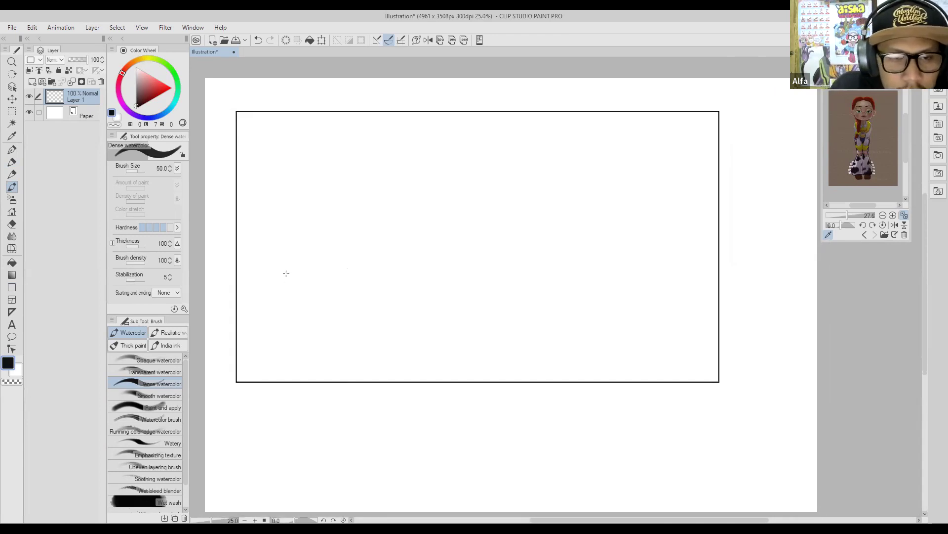
left_click_drag(279, 256, 286, 316)
key("ctrl+z")
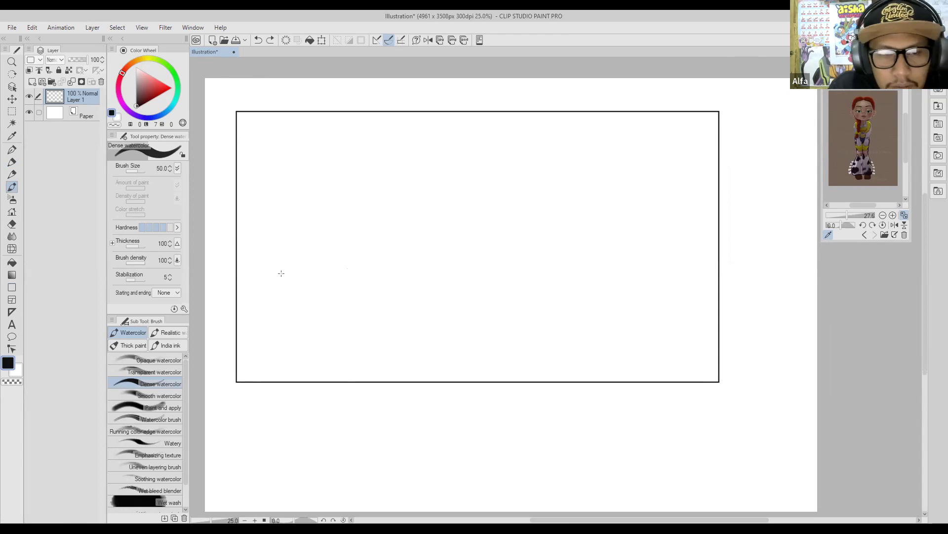
left_click_drag(333, 283, 329, 282)
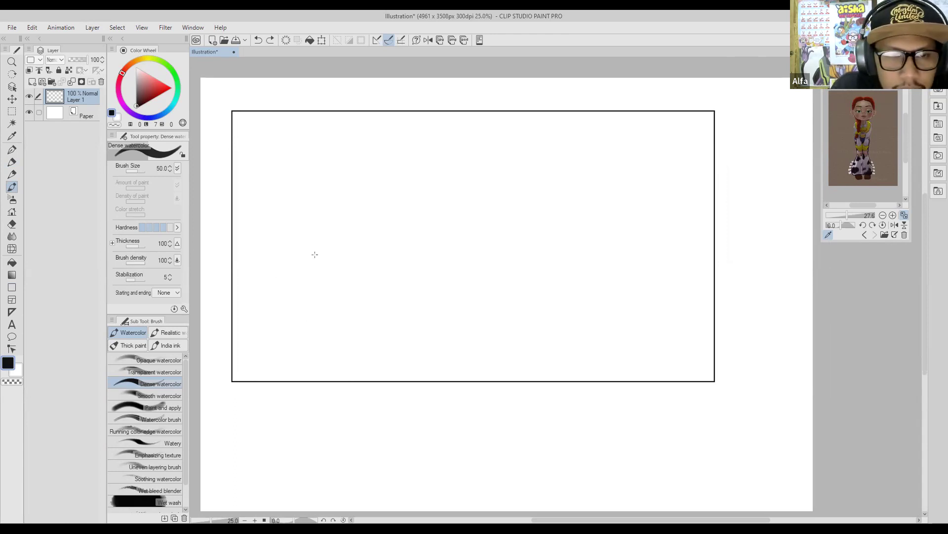
mouse_move(297, 244)
left_mouse_down()
mouse_move(296, 304)
mouse_move(310, 321)
mouse_move(355, 329)
mouse_move(396, 305)
mouse_move(402, 273)
mouse_move(383, 235)
mouse_move(319, 228)
mouse_move(291, 266)
mouse_move(303, 319)
mouse_move(345, 332)
mouse_move(383, 315)
mouse_move(398, 277)
mouse_move(389, 245)
mouse_move(359, 223)
mouse_move(320, 226)
left_mouse_up()
key("ctrl+z")
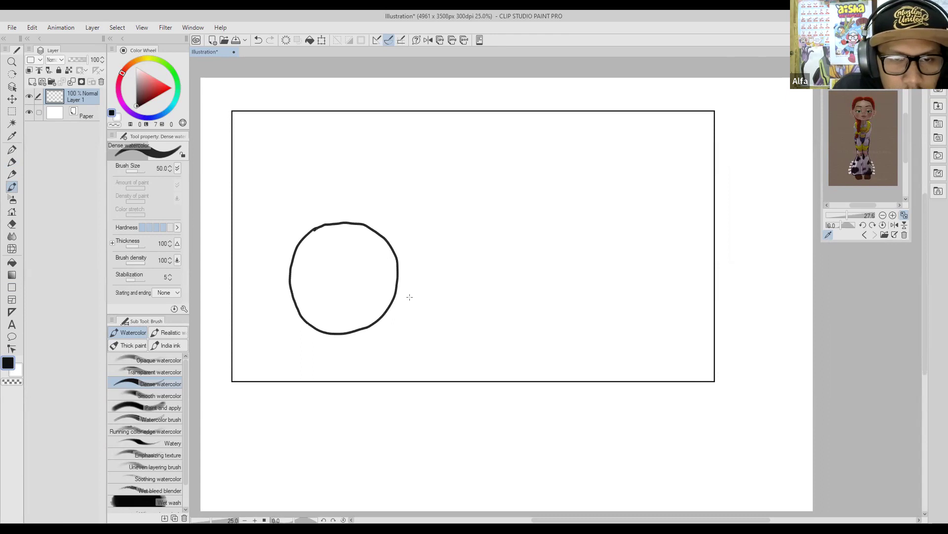
left_click_drag(329, 322, 260, 303)
- Draw a smaller black circle, about half the size, to the right of the large circle inside the frame
left_click_drag(469, 281, 509, 273)
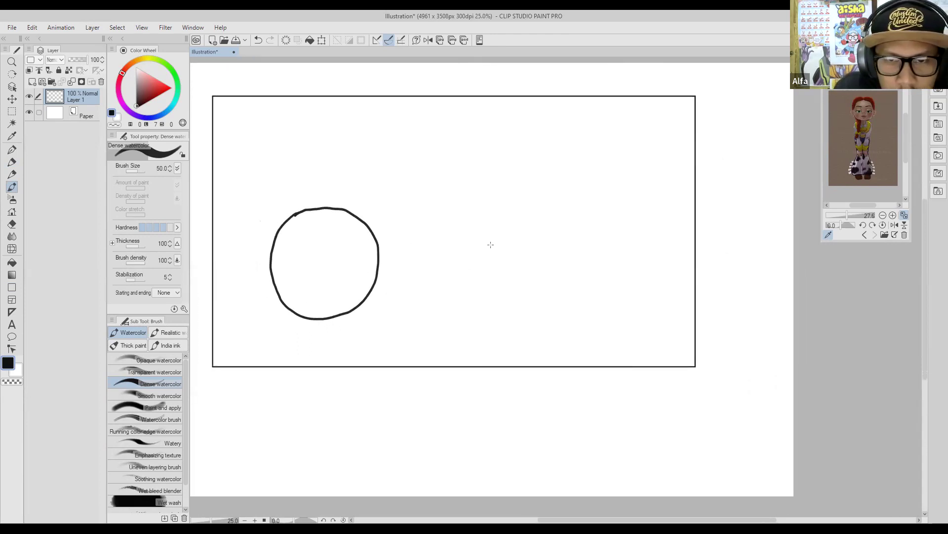
mouse_move(488, 240)
left_mouse_down()
mouse_move(473, 275)
mouse_move(508, 282)
mouse_move(507, 239)
mouse_move(485, 238)
mouse_move(460, 264)
mouse_move(503, 278)
mouse_move(494, 241)
mouse_move(473, 243)
mouse_move(549, 227)
left_mouse_up()
key("ctrl+z")
left_click_drag(424, 286, 423, 292)
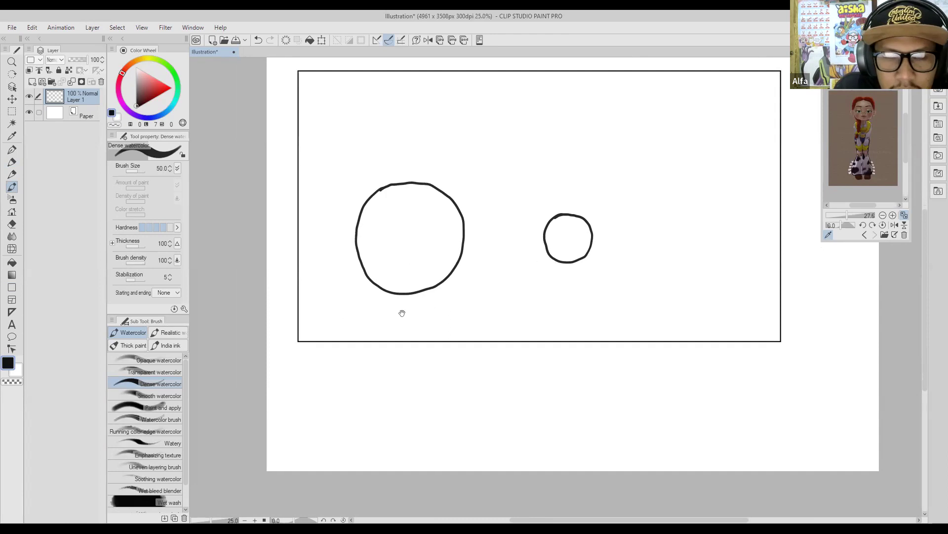
- Draw a horizontal ground line across the full frame width, interrupted where it passes behind both circles
scroll(400, 275, "up", 1)
scroll(400, 276, "right", 1)
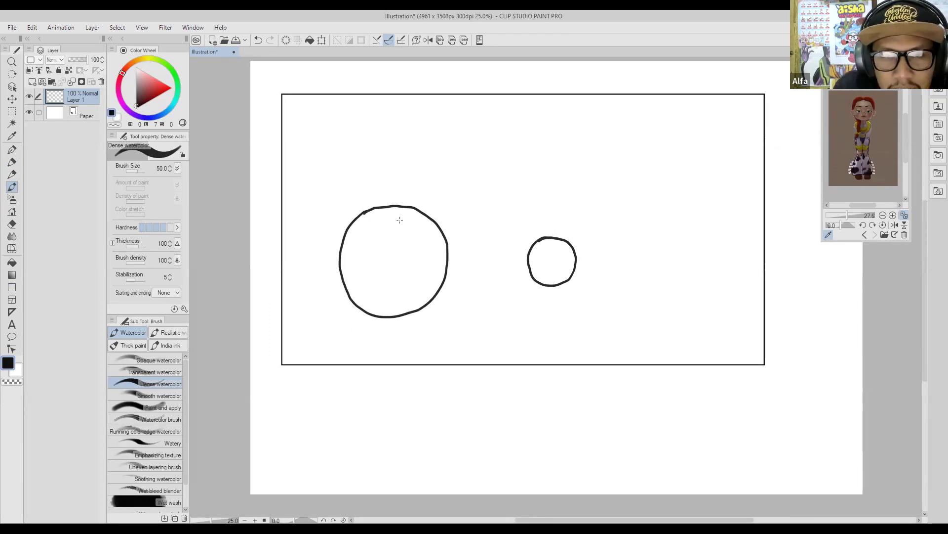
scroll(477, 232, "down", 1)
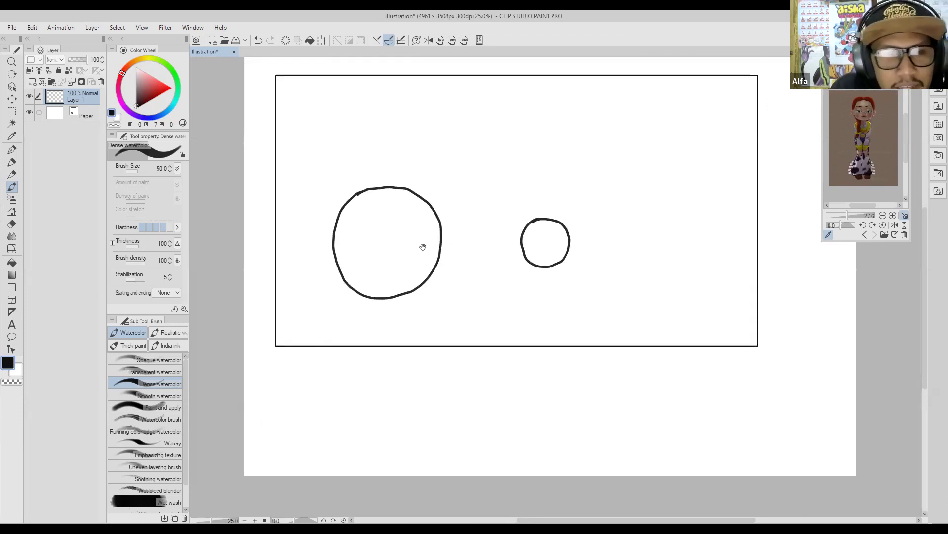
scroll(424, 246, "right", 1)
scroll(291, 275, "down", 1)
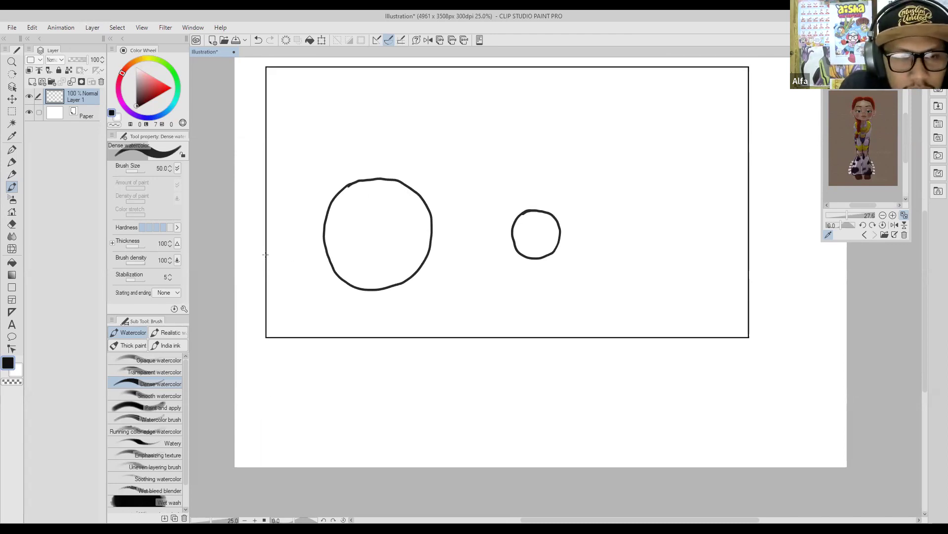
left_click_drag(277, 258, 328, 255)
key("ctrl+z")
left_click_drag(431, 255, 514, 254)
left_click_drag(629, 251, 553, 242)
left_click_drag(478, 244, 677, 248)
mouse_move(361, 202)
left_mouse_down()
mouse_move(382, 196)
mouse_move(458, 235)
mouse_move(504, 224)
mouse_move(563, 257)
mouse_move(483, 223)
left_mouse_up()
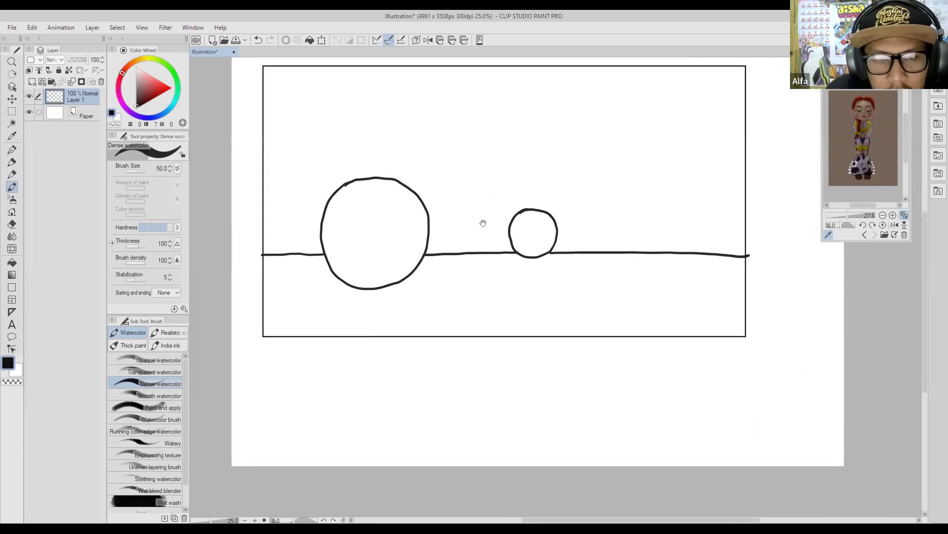
- Lock the transparent pixels of Layer 1 and recolour the small circle's outline mid-grey with the Dense watercolor brush
scroll(439, 311, "up", 1)
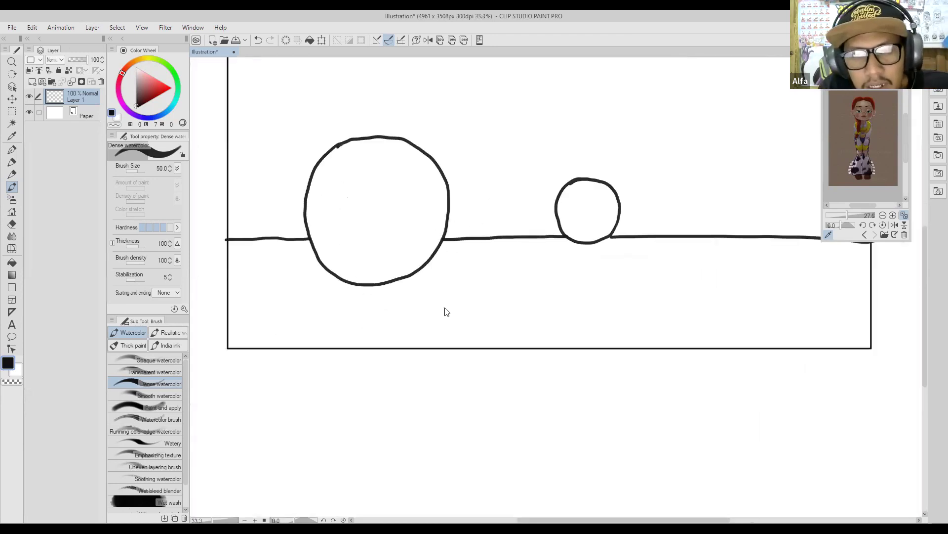
left_click_drag(366, 204, 357, 213)
left_click_drag(433, 208, 377, 201)
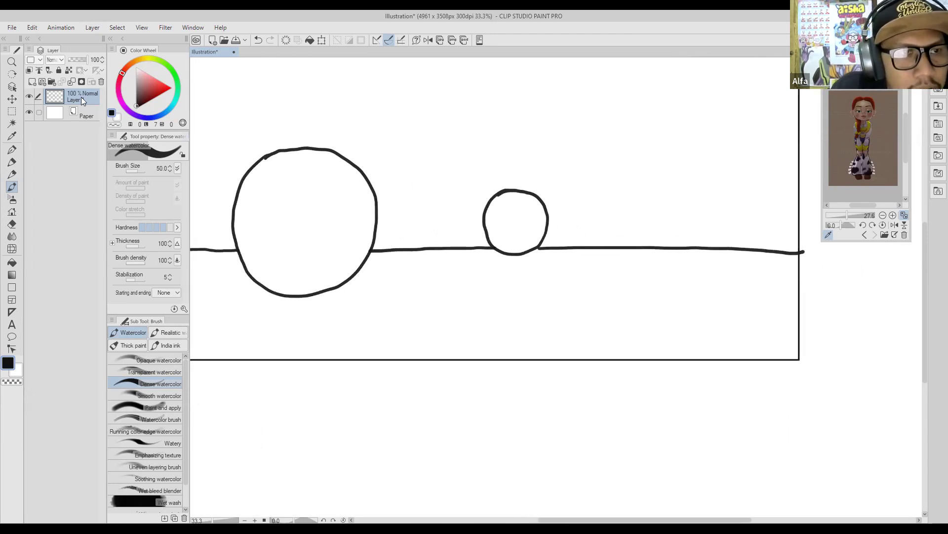
left_click(69, 71)
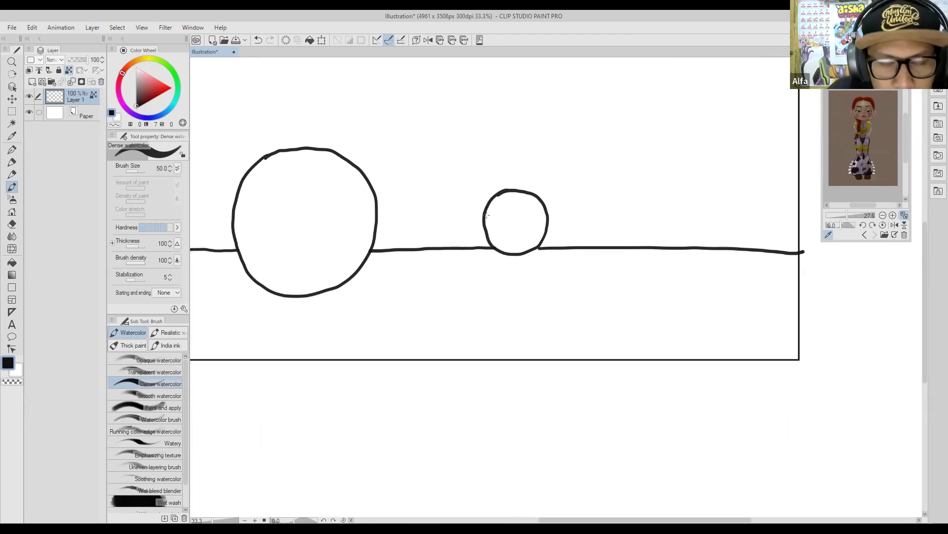
key("b")
left_click_drag(142, 93, 122, 97)
left_click_drag(501, 188, 515, 188)
left_click_drag(135, 80, 131, 83)
mouse_move(483, 208)
left_mouse_down()
mouse_move(505, 187)
mouse_move(489, 204)
left_mouse_up()
key("b")
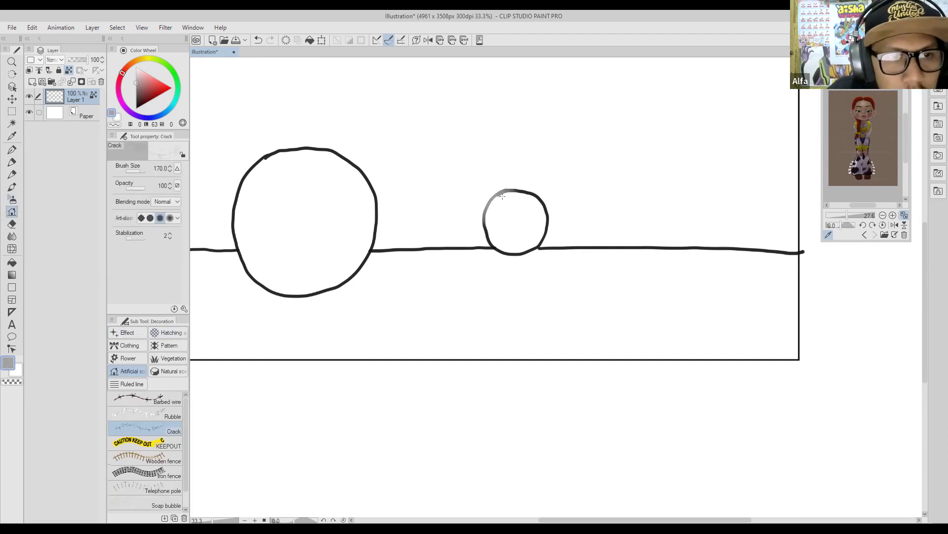
key("b")
mouse_move(492, 206)
left_mouse_down()
mouse_move(487, 232)
mouse_move(498, 251)
mouse_move(538, 247)
mouse_move(536, 193)
mouse_move(511, 191)
left_mouse_up()
- Recolour the ground line grey on both sides of the large circle, leaving the large circle black
mouse_move(469, 248)
left_mouse_down()
mouse_move(375, 251)
mouse_move(436, 247)
left_mouse_up()
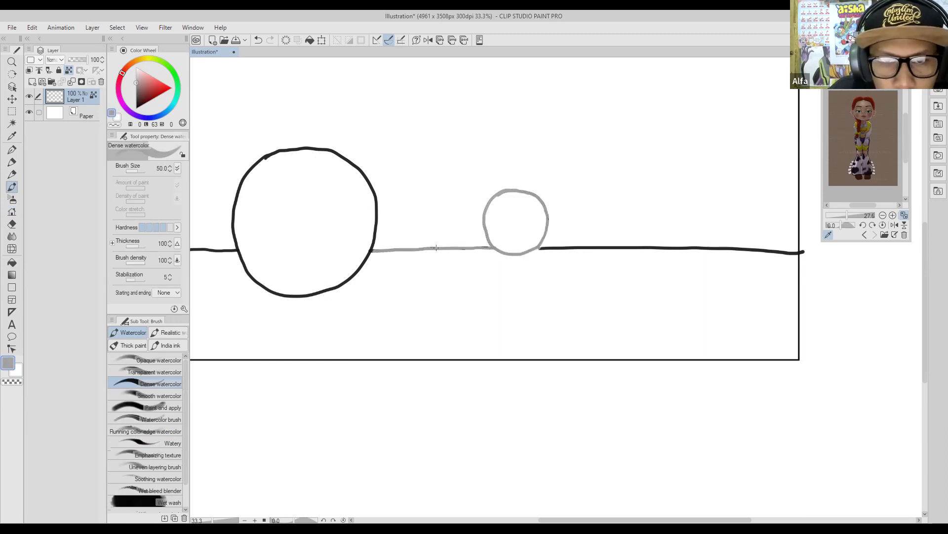
mouse_move(525, 252)
left_mouse_down()
mouse_move(583, 238)
mouse_move(651, 252)
mouse_move(751, 243)
mouse_move(773, 254)
left_mouse_up()
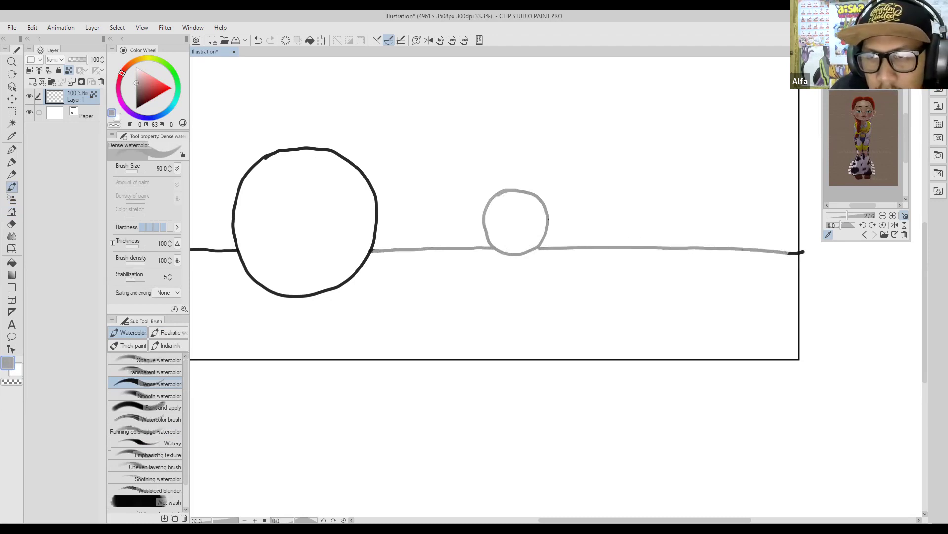
left_click_drag(410, 247, 481, 240)
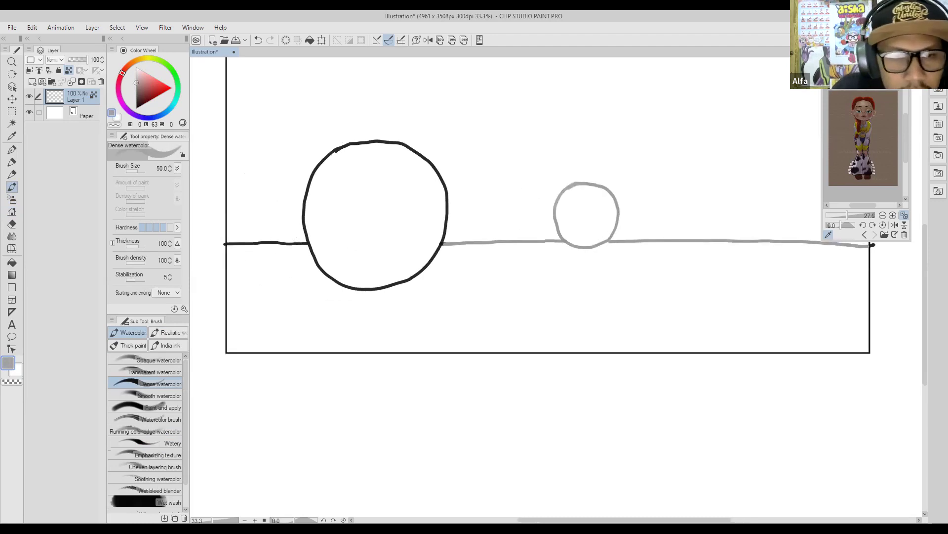
left_click_drag(304, 243, 225, 244)
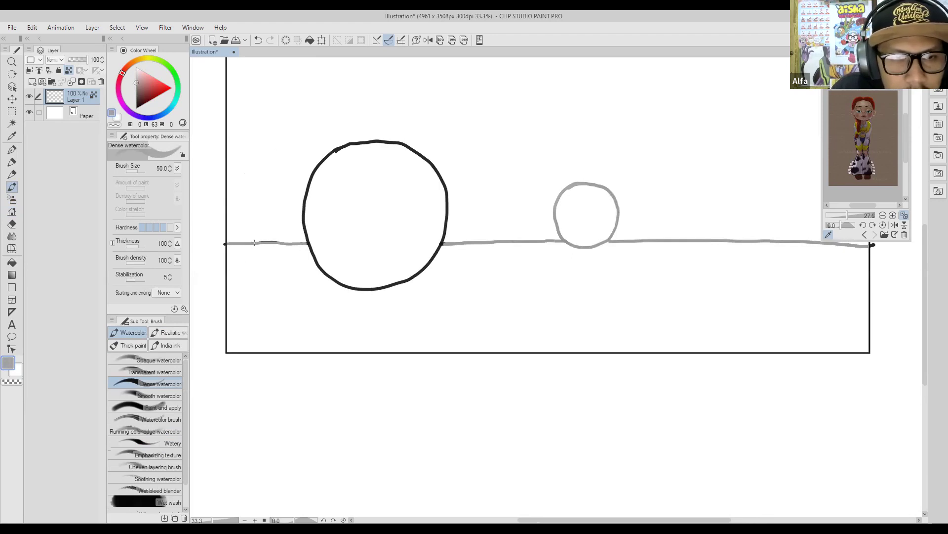
- Add a new layer above Layer 1 and set the drawing colour to black
mouse_move(587, 178)
left_mouse_down()
mouse_move(534, 178)
mouse_move(557, 221)
mouse_move(564, 214)
mouse_move(484, 224)
left_mouse_up()
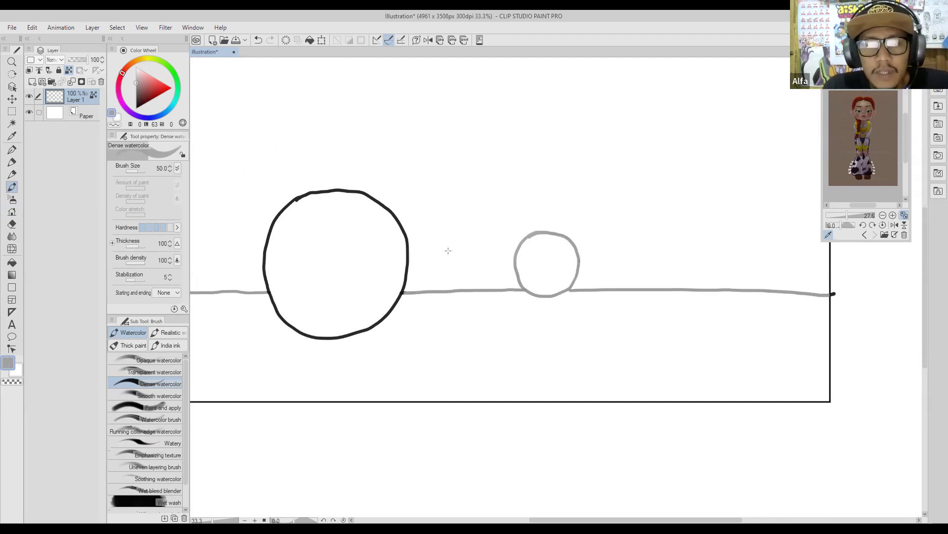
mouse_move(493, 218)
left_mouse_down()
mouse_move(495, 236)
mouse_move(470, 216)
mouse_move(456, 234)
mouse_move(472, 234)
left_mouse_up()
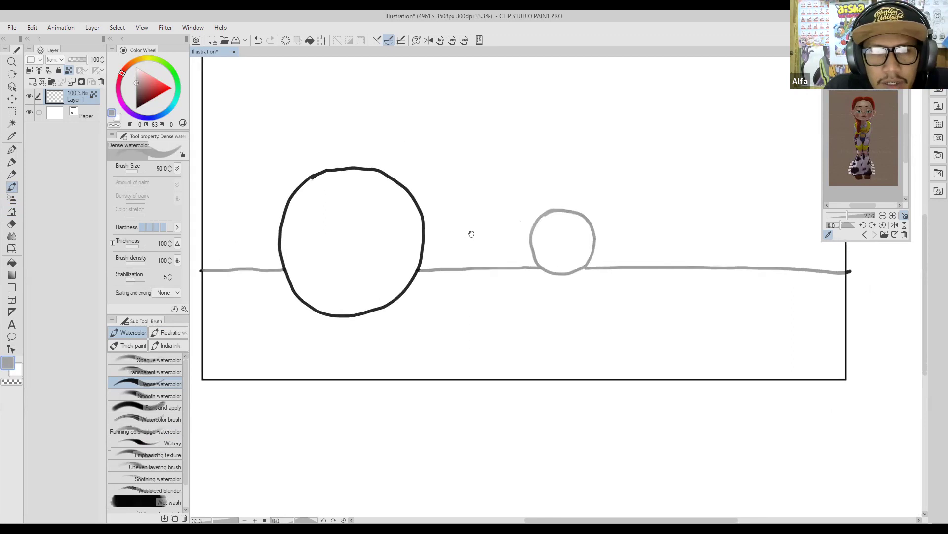
mouse_move(272, 206)
left_mouse_down()
mouse_move(410, 182)
mouse_move(427, 205)
mouse_move(447, 203)
mouse_move(466, 237)
mouse_move(356, 227)
mouse_move(489, 250)
mouse_move(499, 298)
mouse_move(425, 294)
mouse_move(322, 321)
left_mouse_up()
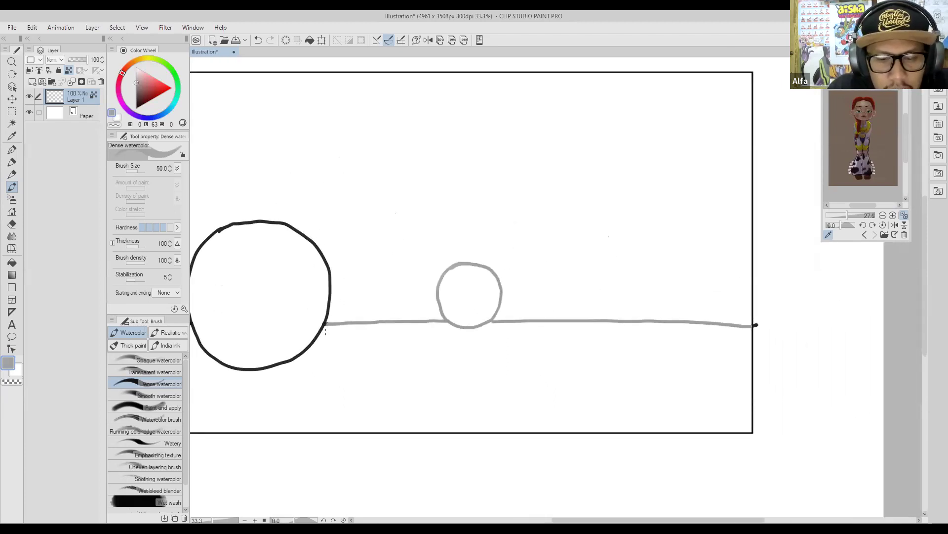
key("b")
left_click(33, 82)
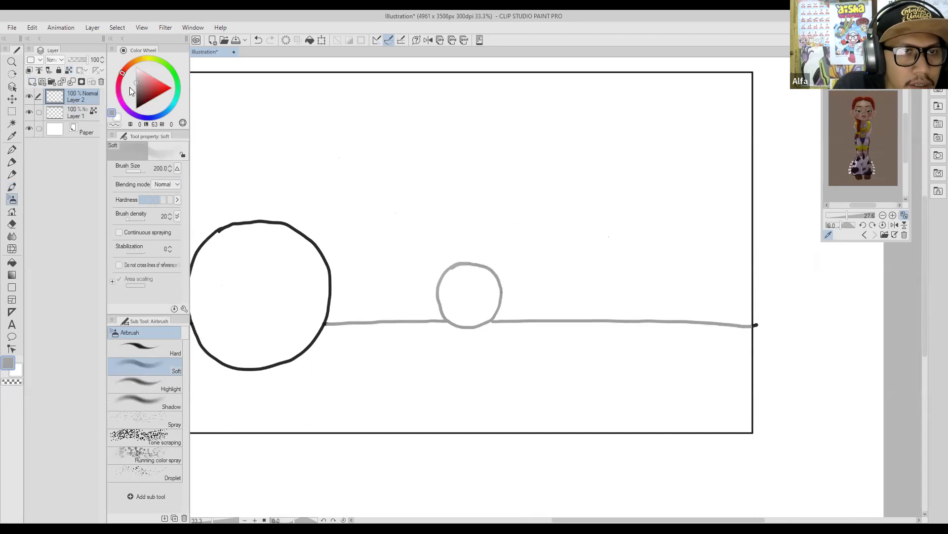
left_click_drag(129, 87, 136, 107)
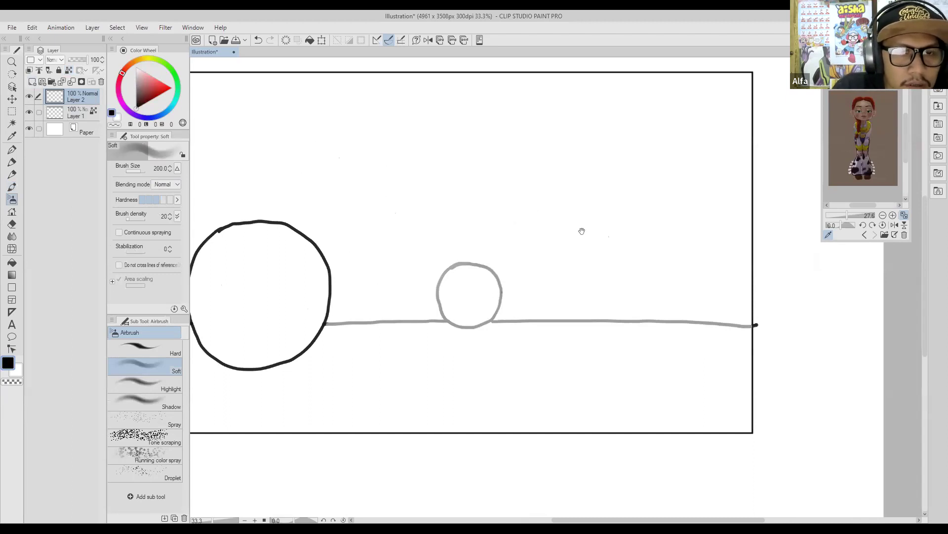
left_click_drag(581, 232, 530, 231)
left_click_drag(504, 160, 504, 200)
key("ctrl+z")
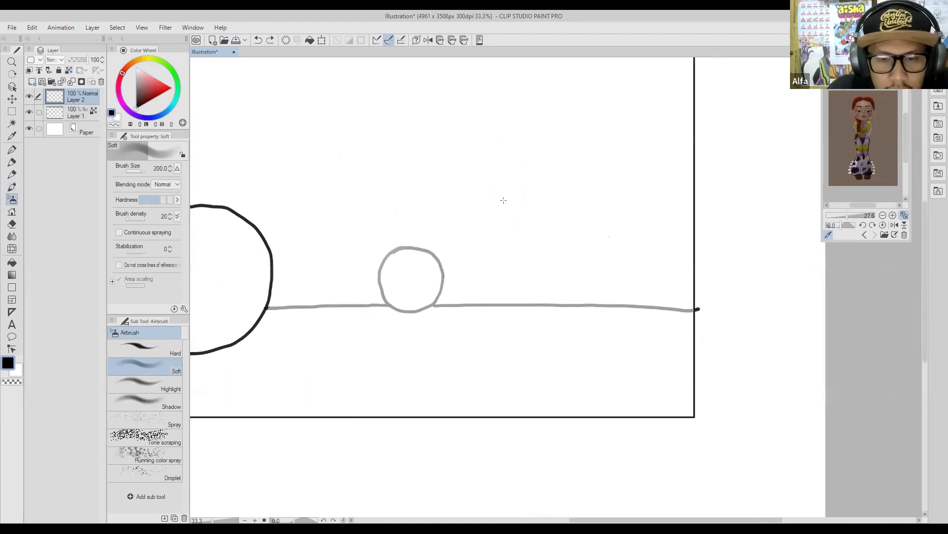
- Draw a large black rectangle reaching the frame's right edge across the ground line with the Dense watercolor brush, and thicken its left side
key("b")
key("b")
mouse_move(500, 144)
left_mouse_down()
mouse_move(504, 353)
mouse_move(515, 297)
mouse_move(509, 330)
mouse_move(527, 341)
mouse_move(516, 332)
mouse_move(700, 334)
left_mouse_up()
left_click_drag(584, 127, 588, 185)
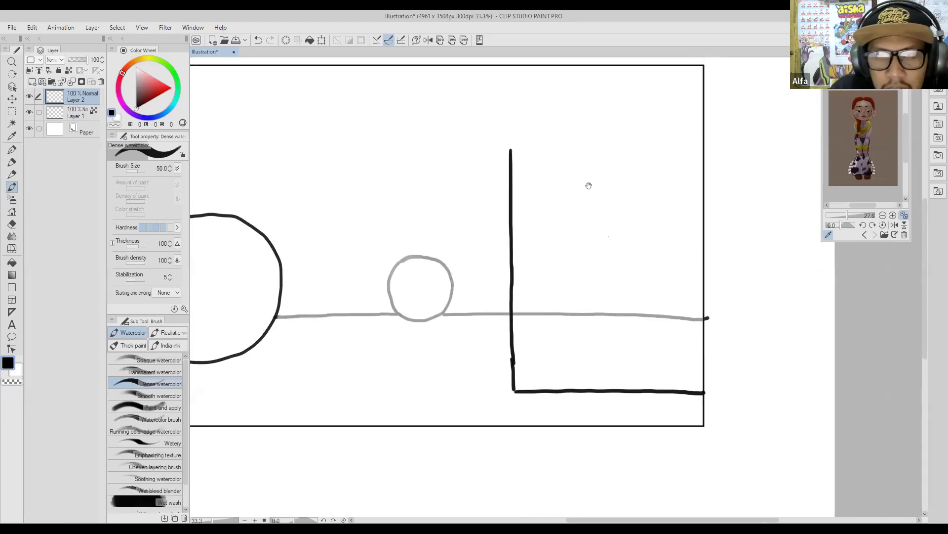
left_click_drag(511, 150, 706, 146)
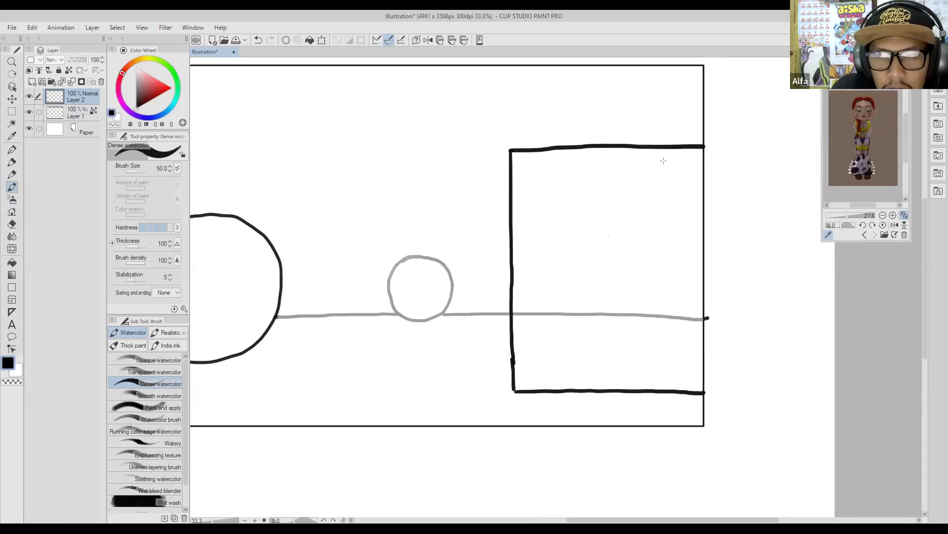
left_click_drag(536, 181, 581, 158)
left_click_drag(554, 125, 560, 370)
scroll(608, 227, "up", 1)
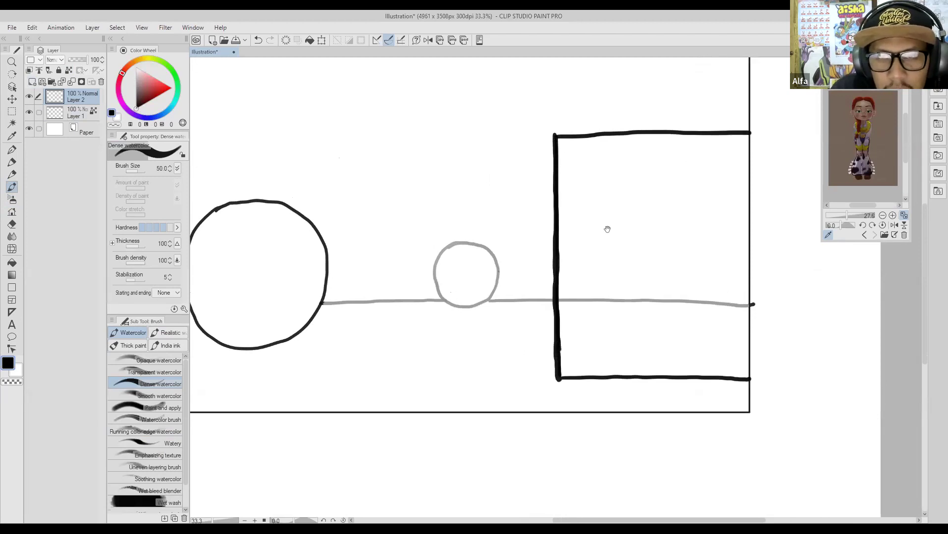
- Thicken the top and bottom edges of the large black rectangle with the Dense watercolor brush
left_click_drag(577, 148, 752, 148)
mouse_move(585, 389)
left_mouse_down()
mouse_move(581, 350)
mouse_move(748, 354)
left_mouse_up()
mouse_move(573, 318)
left_mouse_down()
mouse_move(614, 326)
mouse_move(645, 356)
left_mouse_up()
- Sketch temporary arrows pointing at the rectangle and the large circle, and undo them
mouse_move(580, 171)
left_mouse_down()
mouse_move(614, 181)
mouse_move(602, 189)
left_mouse_up()
mouse_move(414, 213)
left_mouse_down()
mouse_move(390, 234)
mouse_move(407, 232)
left_mouse_up()
left_click_drag(505, 247, 489, 214)
key("ctrl+z")
key("ctrl+z")
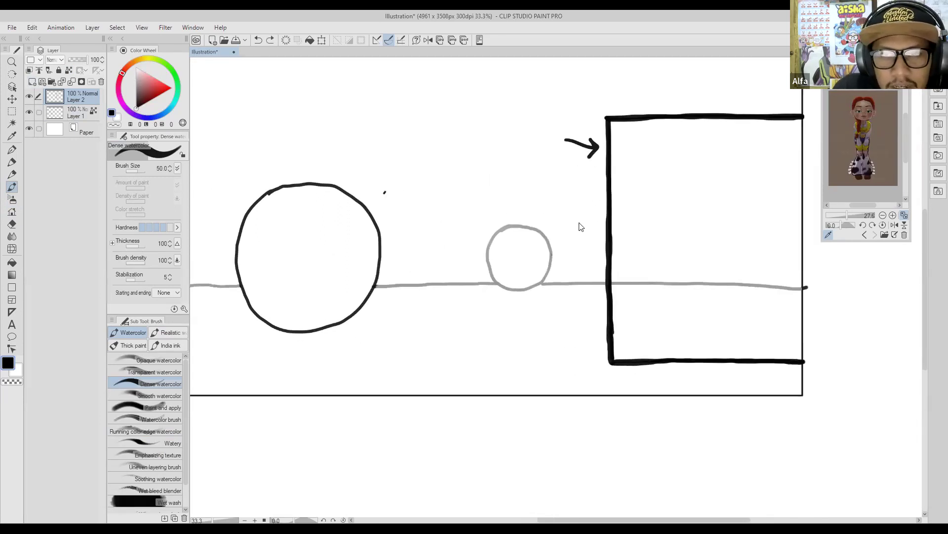
key("ctrl+z")
key("ctrl+z")
scroll(438, 228, "left", 3)
mouse_move(452, 177)
left_mouse_down()
mouse_move(418, 201)
mouse_move(431, 202)
left_mouse_up()
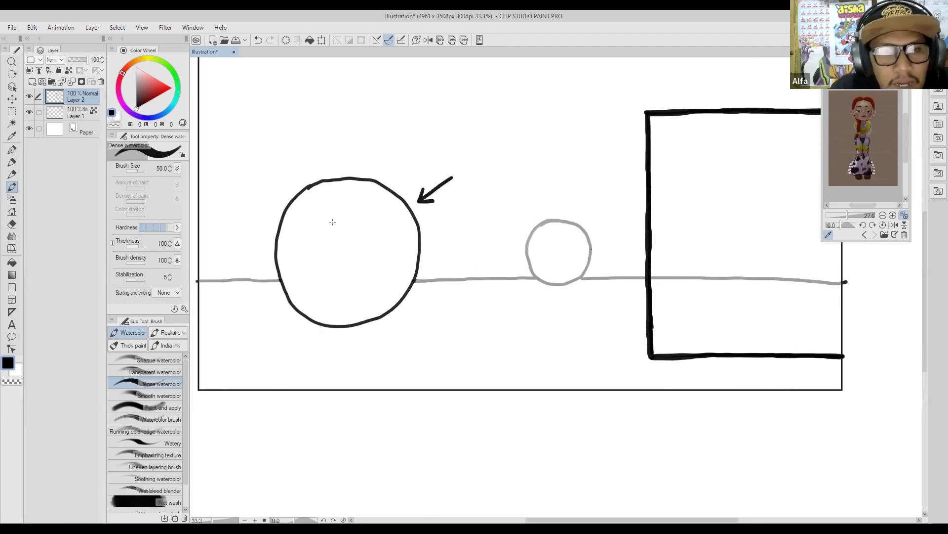
scroll(404, 201, "up", 2)
key("ctrl+z")
key("ctrl+z")
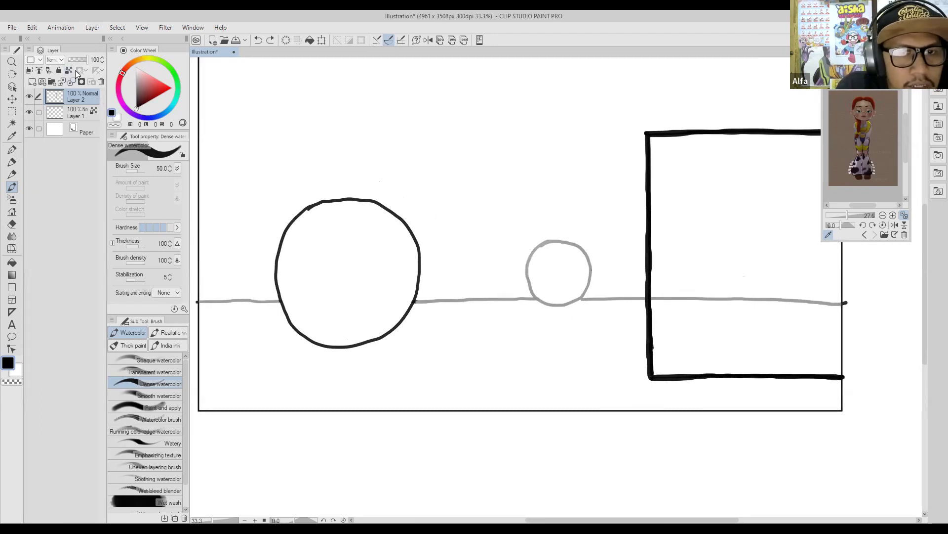
- Set the drawing colour to mid-grey and switch to the Milli pen, leaving Layer 2's transparent pixels unlocked
left_click(68, 70)
left_click(137, 90)
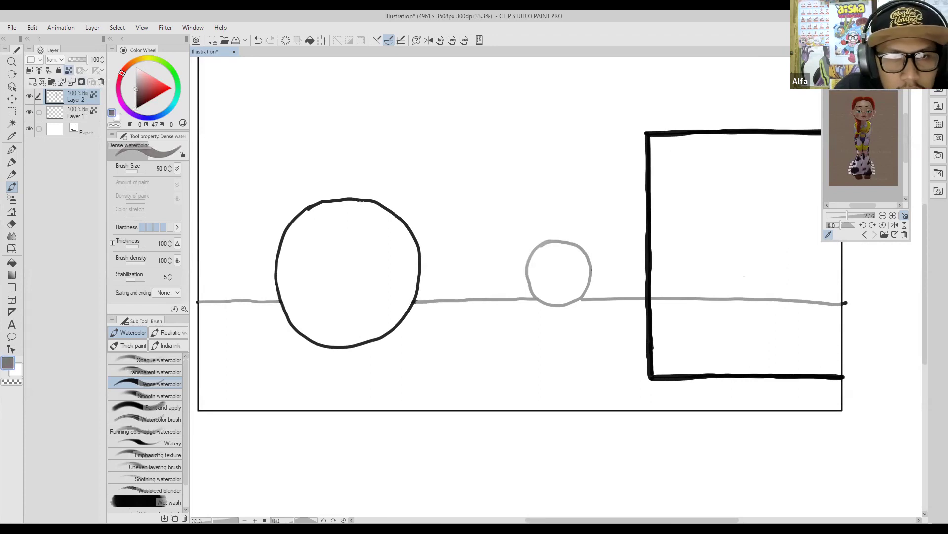
key("p")
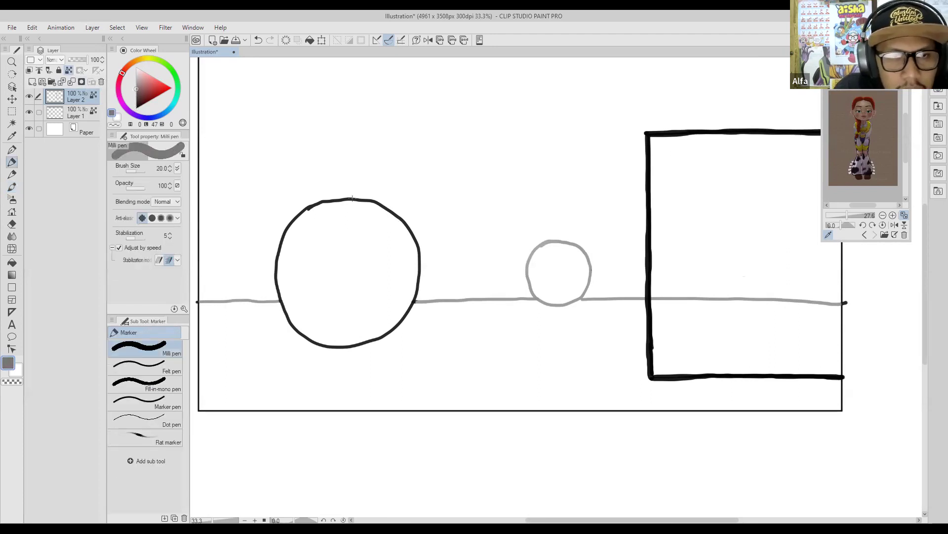
key("ctrl+z")
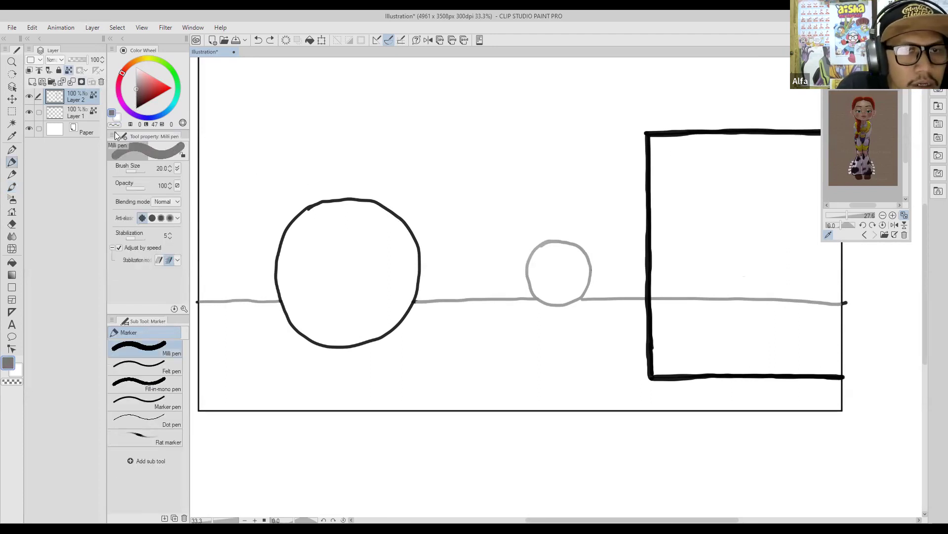
left_click(82, 117)
left_click(93, 97)
left_click(68, 70)
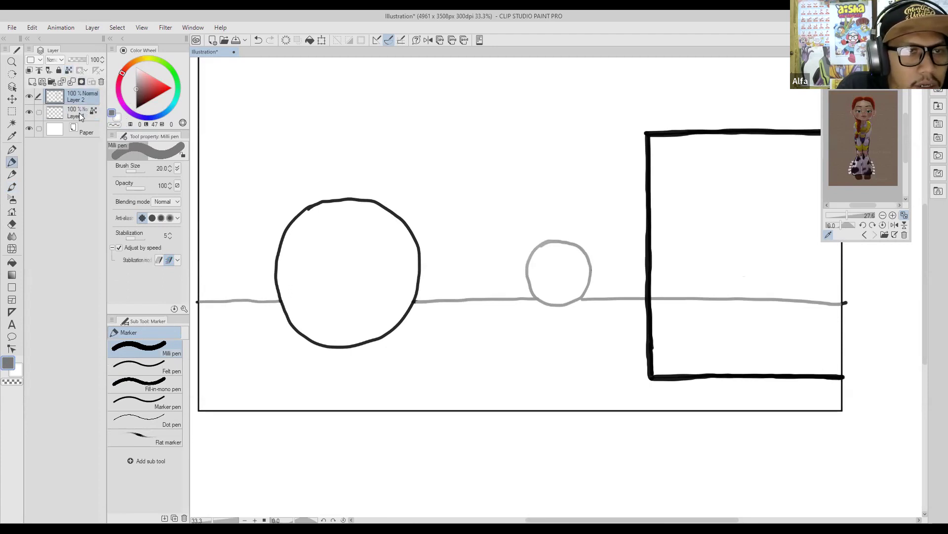
- Recolour the large circle's whole outline dark grey on Layer 1 with the Milli pen at size 70
left_click(81, 112)
mouse_move(353, 199)
left_mouse_down()
mouse_move(398, 217)
mouse_move(319, 203)
left_mouse_up()
key("bracketright")
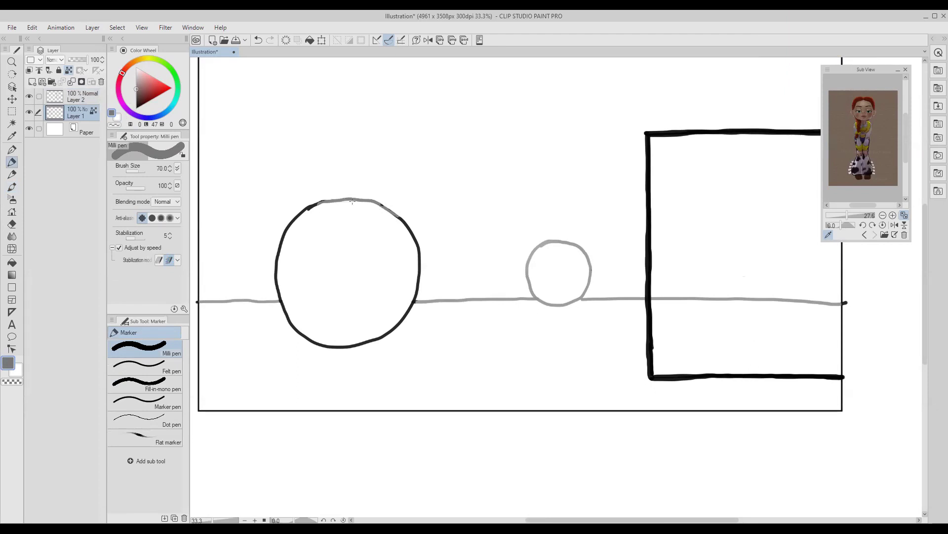
left_click_drag(397, 217, 418, 244)
left_click(133, 94)
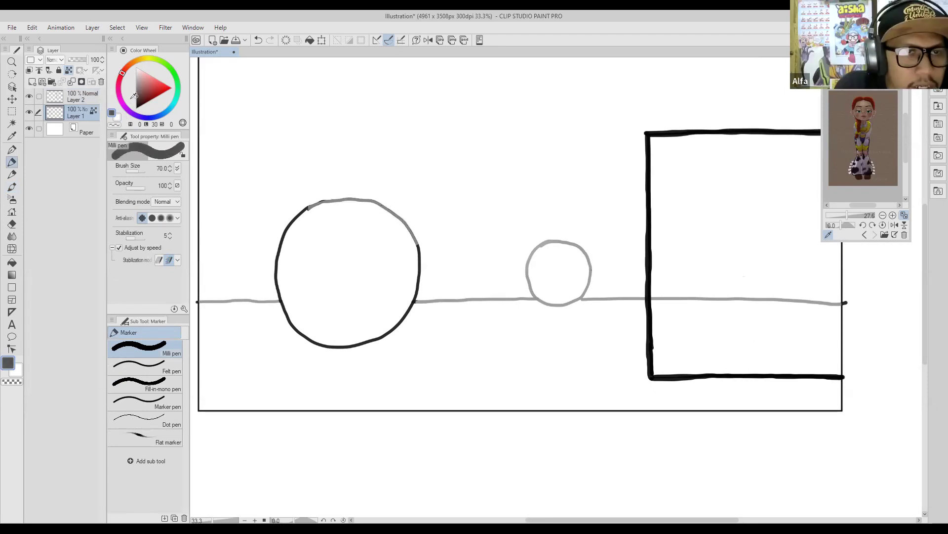
mouse_move(285, 226)
left_mouse_down()
mouse_move(327, 199)
mouse_move(357, 198)
mouse_move(399, 215)
mouse_move(415, 240)
mouse_move(406, 313)
mouse_move(358, 345)
mouse_move(305, 337)
mouse_move(278, 294)
mouse_move(286, 227)
left_mouse_up()
left_click_drag(135, 97, 134, 100)
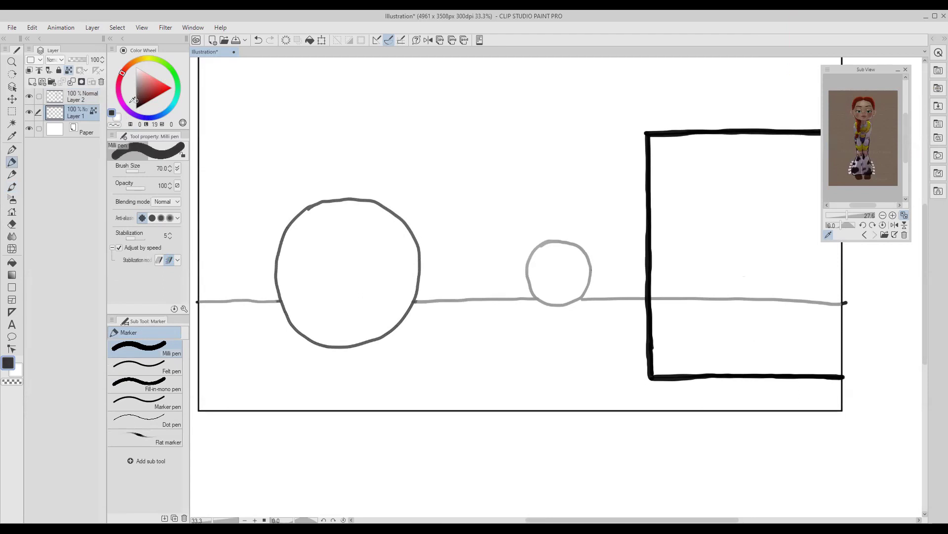
left_click_drag(324, 204, 395, 204)
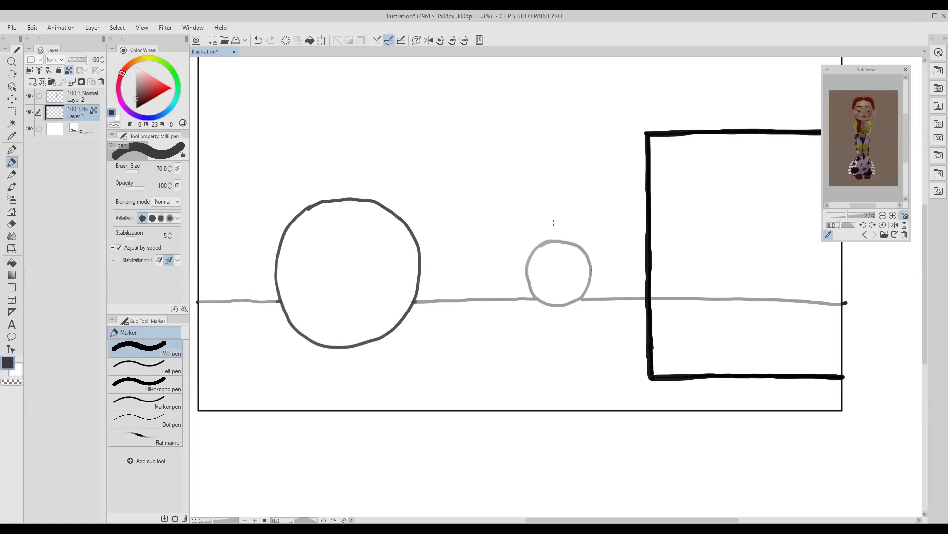
- Unlock Layer 1's transparent pixels and erase the ground line inside the large rectangle with the Hard eraser at size 70
left_click_drag(581, 202, 520, 234)
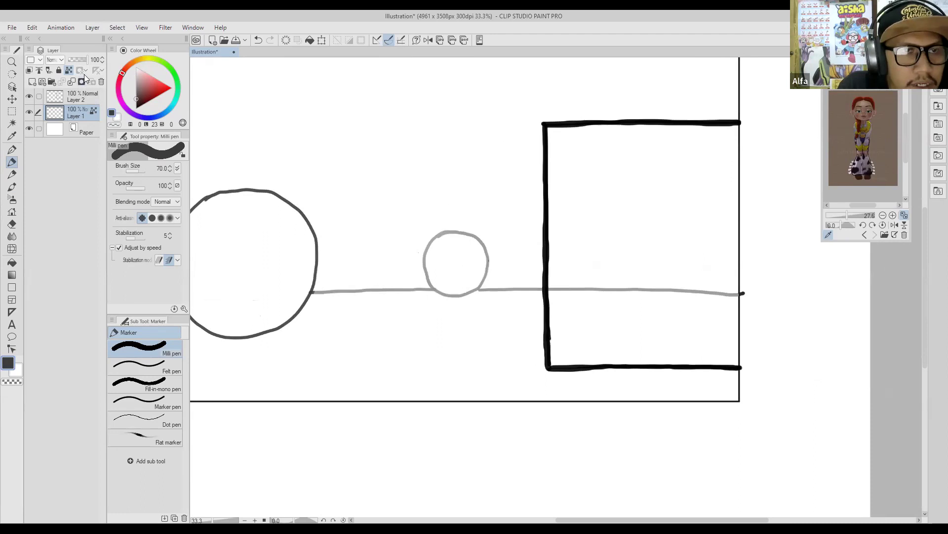
key("e")
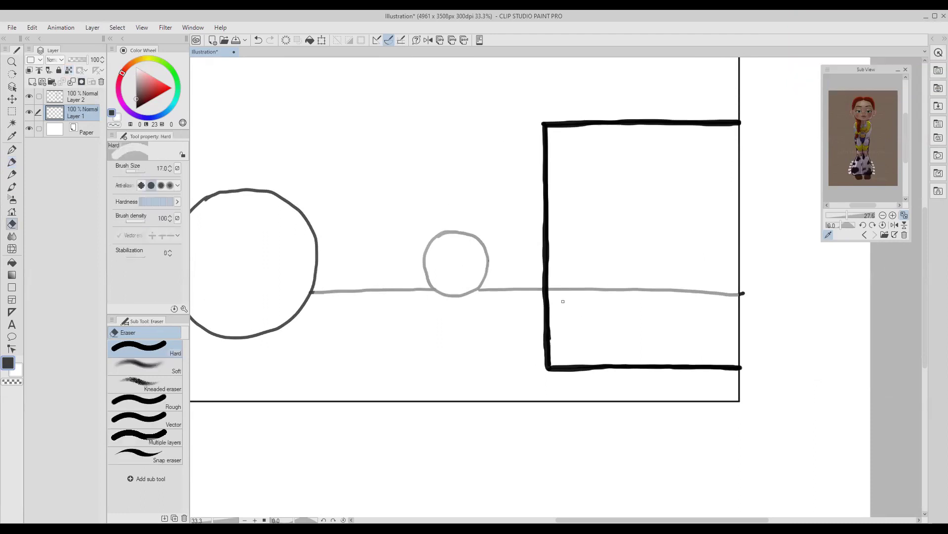
key("bracketright")
left_click_drag(555, 288, 733, 293)
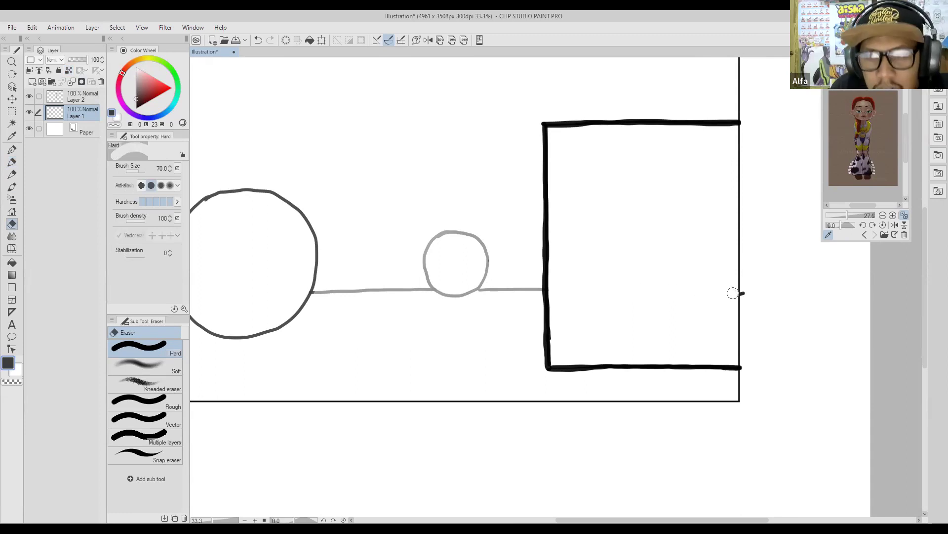
mouse_move(523, 278)
left_mouse_down()
mouse_move(547, 235)
mouse_move(542, 254)
mouse_move(508, 257)
left_mouse_up()
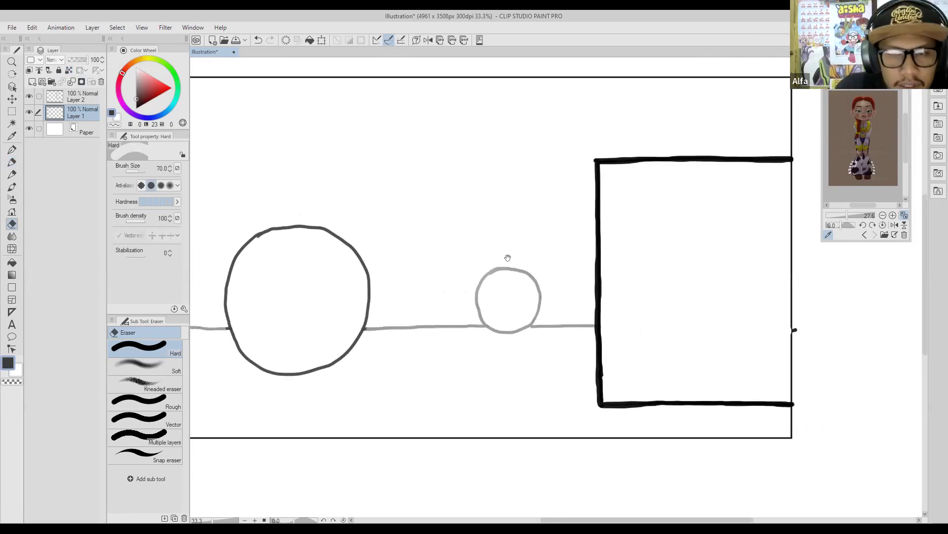
- On Layer 2, write a black 1 above the rectangle, 2 above the large circle and 3 above the small circle
key("b")
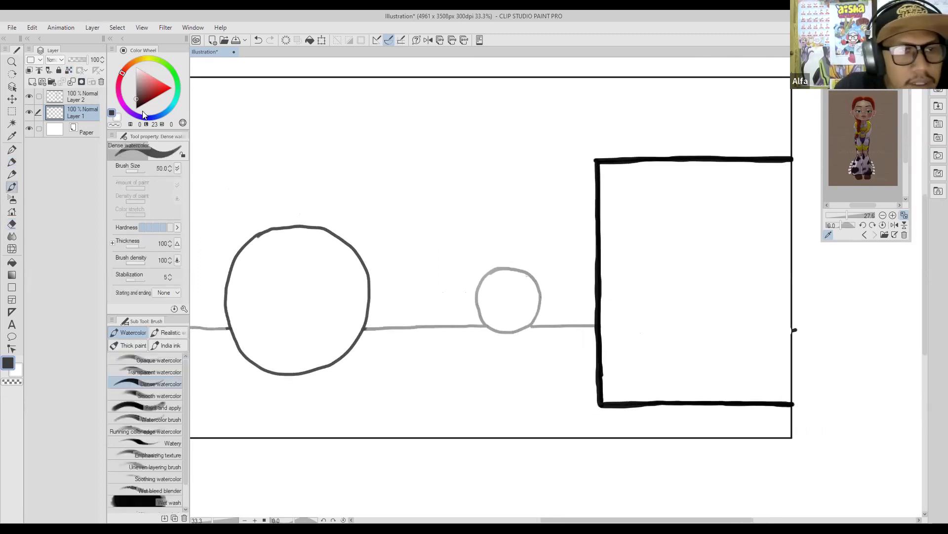
left_click(74, 94)
left_click_drag(139, 90, 135, 109)
mouse_move(700, 128)
left_mouse_down()
mouse_move(707, 110)
mouse_move(715, 143)
left_mouse_up()
left_click_drag(532, 189, 569, 176)
mouse_move(316, 172)
left_mouse_down()
mouse_move(348, 183)
mouse_move(315, 192)
mouse_move(338, 191)
left_mouse_up()
key("ctrl+z")
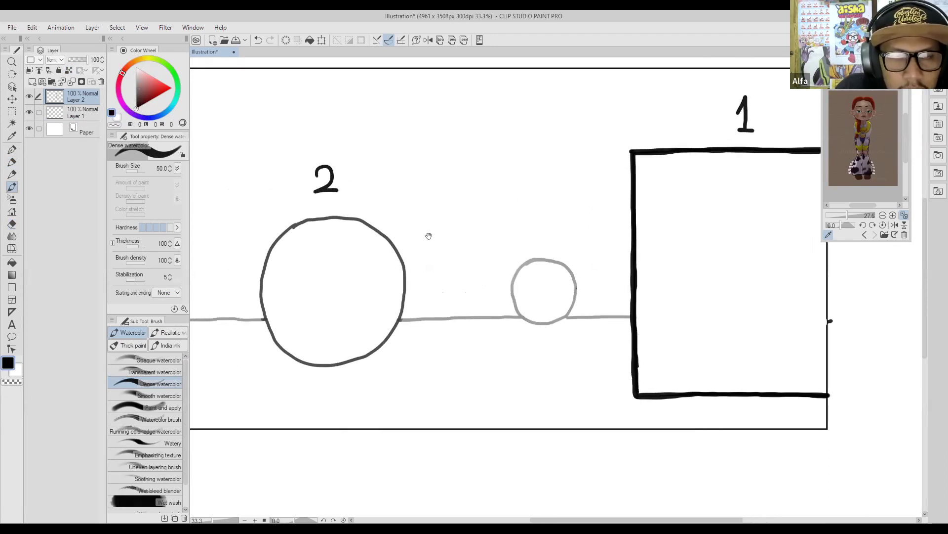
mouse_move(518, 202)
left_mouse_down()
mouse_move(534, 208)
mouse_move(519, 226)
left_mouse_up()
left_click_drag(469, 291, 436, 257)
mouse_move(397, 305)
left_mouse_down()
mouse_move(421, 262)
mouse_move(503, 294)
mouse_move(466, 256)
mouse_move(487, 266)
mouse_move(476, 275)
mouse_move(476, 365)
left_mouse_up()
left_click_drag(475, 276, 473, 250)
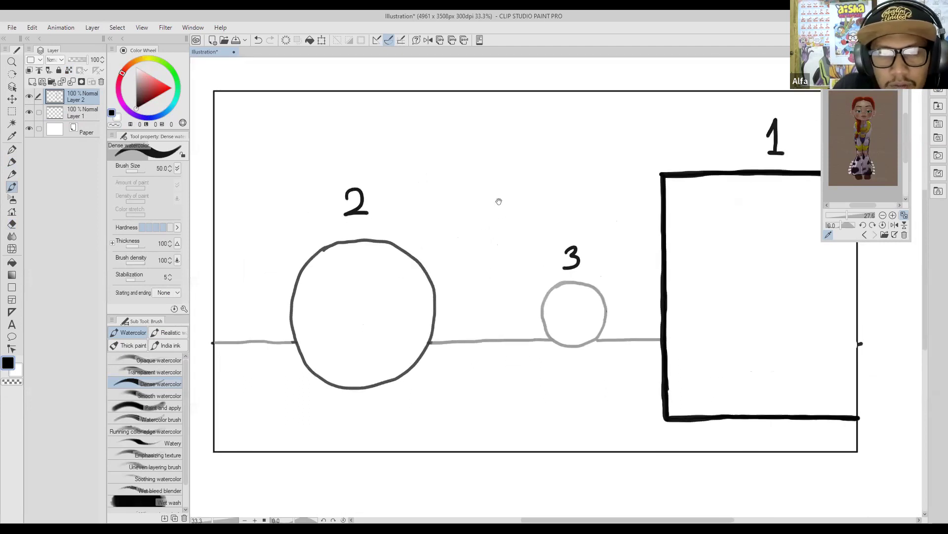
- Sample the small circle's grey, lighten it to a pale grey and return to the Dense watercolor brush
key("b")
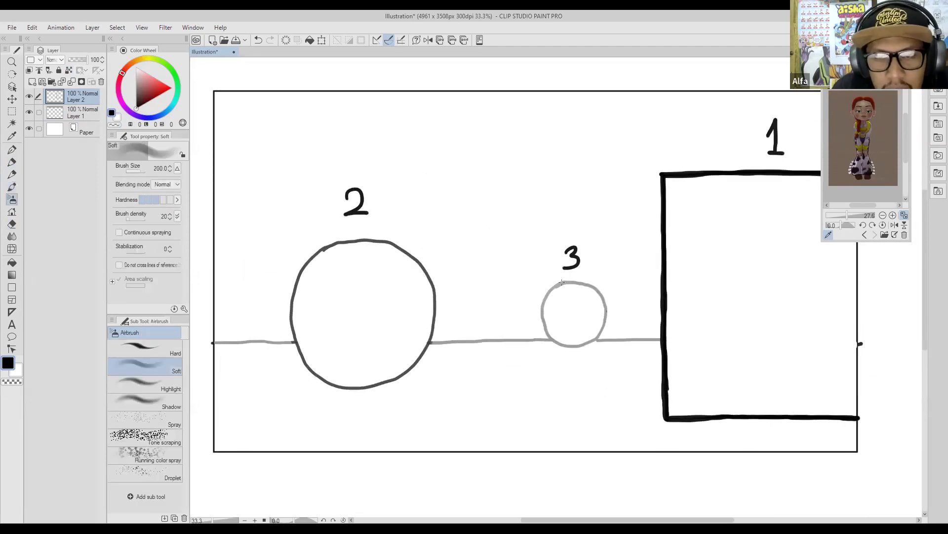
left_click(564, 282, "alt")
left_click_drag(139, 79, 135, 73)
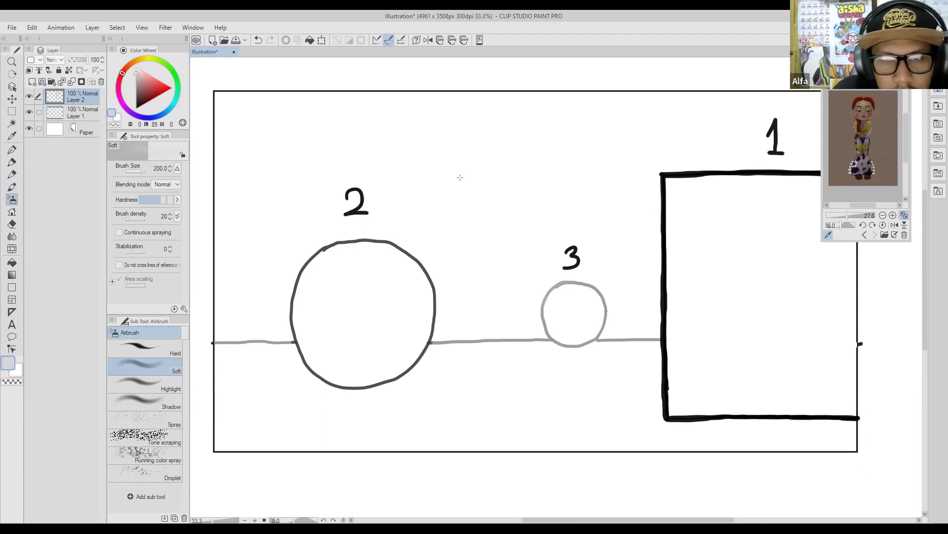
key("ctrl+z")
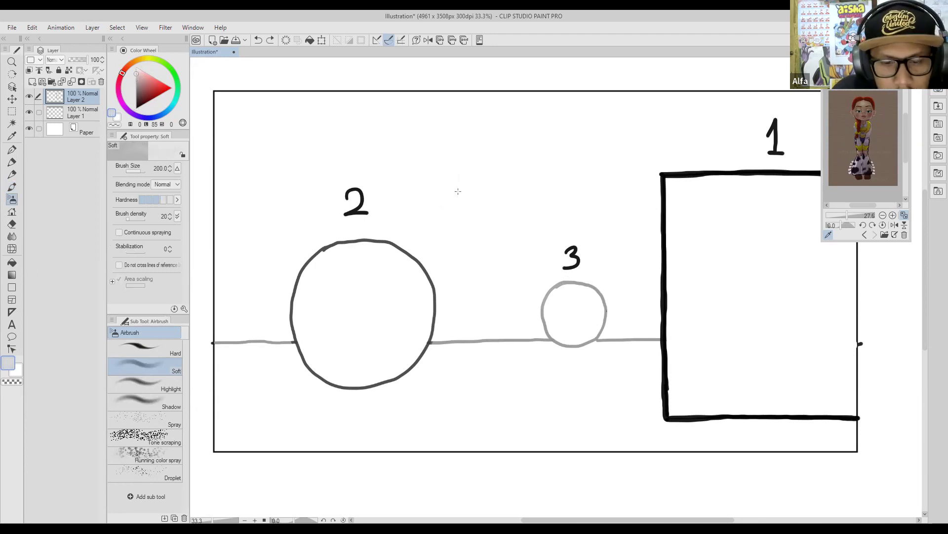
key("b")
key("b")
- Try pale-grey strokes for a background shape between the two circles, undoing each attempt
left_click_drag(443, 153, 447, 222)
key("ctrl+z")
left_click_drag(448, 173, 457, 247)
key("ctrl+z")
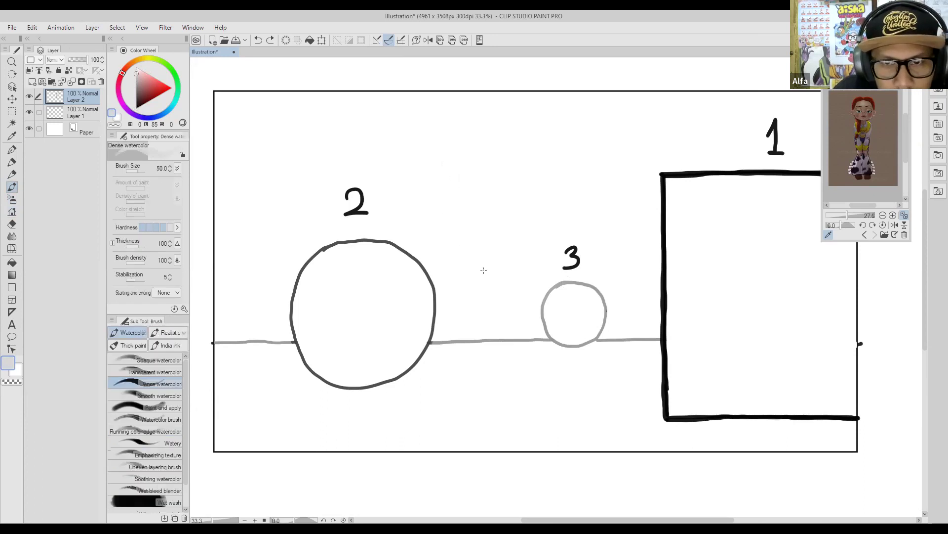
scroll(469, 222, "down", 2)
left_click_drag(474, 167, 478, 255)
key("ctrl+z")
mouse_move(456, 147)
left_mouse_down()
mouse_move(462, 255)
mouse_move(509, 258)
left_mouse_up()
key("ctrl+z")
- Draw two upright pale-grey rectangles side by side between the circles, with the left one partly hidden behind the large circle
mouse_move(486, 145)
left_mouse_down()
mouse_move(515, 145)
mouse_move(521, 258)
left_mouse_up()
left_click_drag(477, 203, 505, 200)
mouse_move(415, 145)
left_mouse_down()
mouse_move(414, 204)
mouse_move(417, 150)
mouse_move(478, 147)
mouse_move(479, 252)
left_mouse_up()
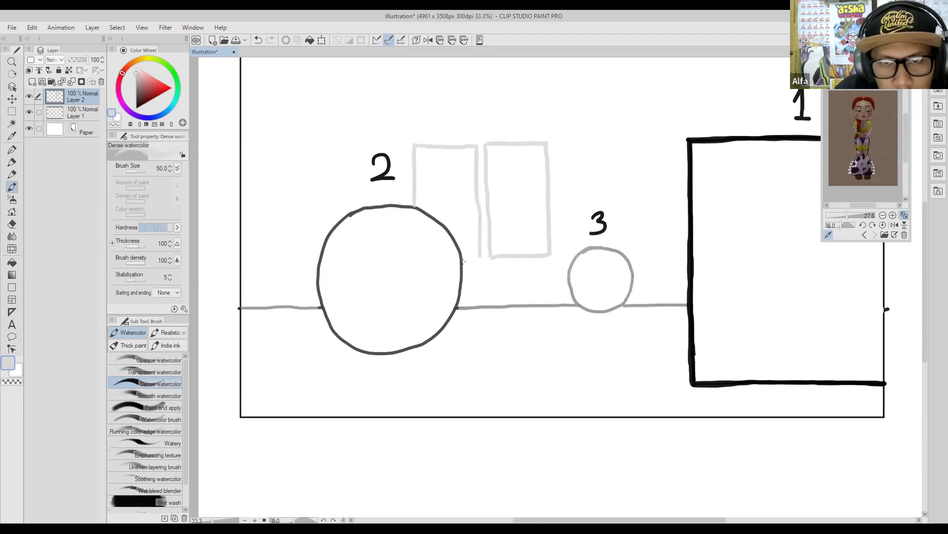
mouse_move(469, 197)
left_mouse_down()
mouse_move(507, 203)
mouse_move(471, 241)
mouse_move(523, 264)
mouse_move(577, 215)
mouse_move(499, 212)
mouse_move(509, 199)
mouse_move(513, 205)
mouse_move(460, 192)
mouse_move(476, 216)
left_mouse_up()
- Draw a pale-grey horizontal line across the full width of the frame, near its upper edge
mouse_move(363, 192)
left_mouse_down()
mouse_move(387, 203)
mouse_move(349, 188)
mouse_move(309, 205)
mouse_move(279, 204)
left_mouse_up()
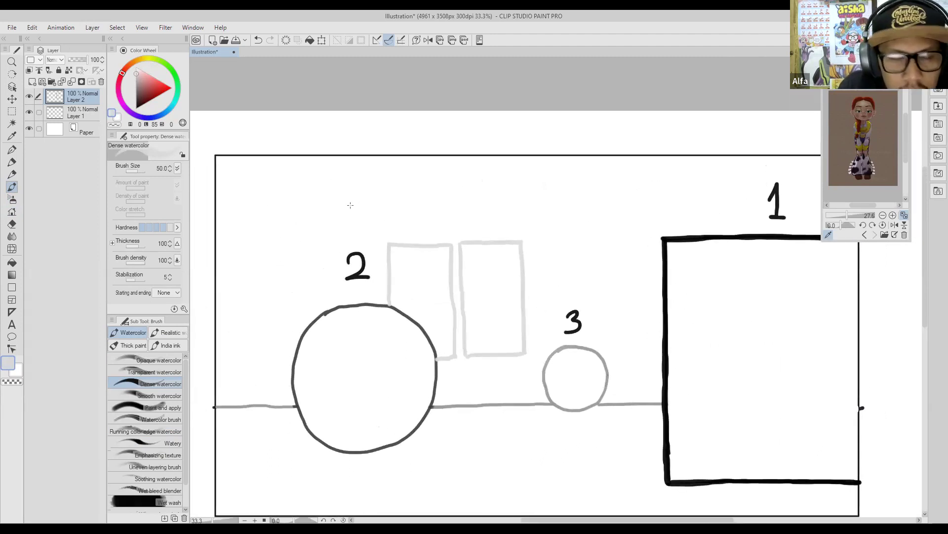
scroll(350, 204, "down", 1)
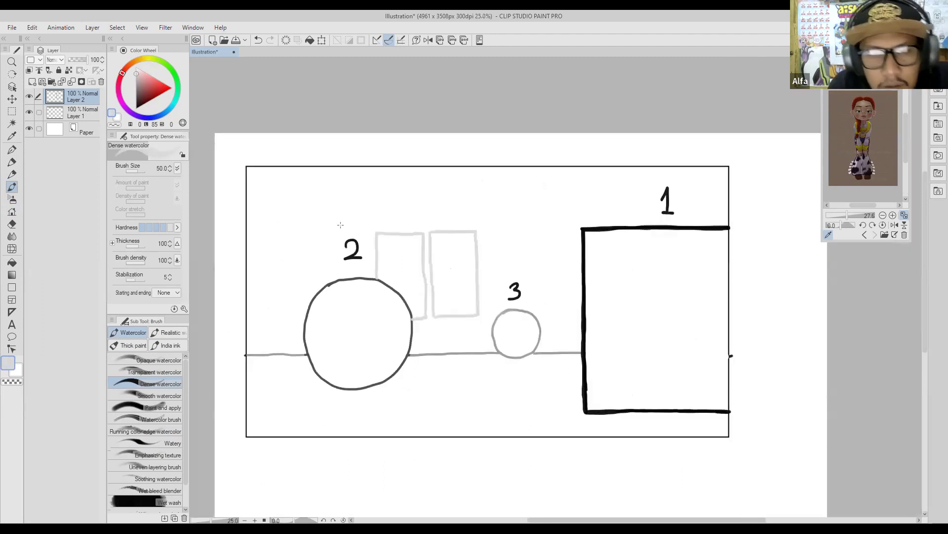
left_click_drag(249, 193, 608, 190)
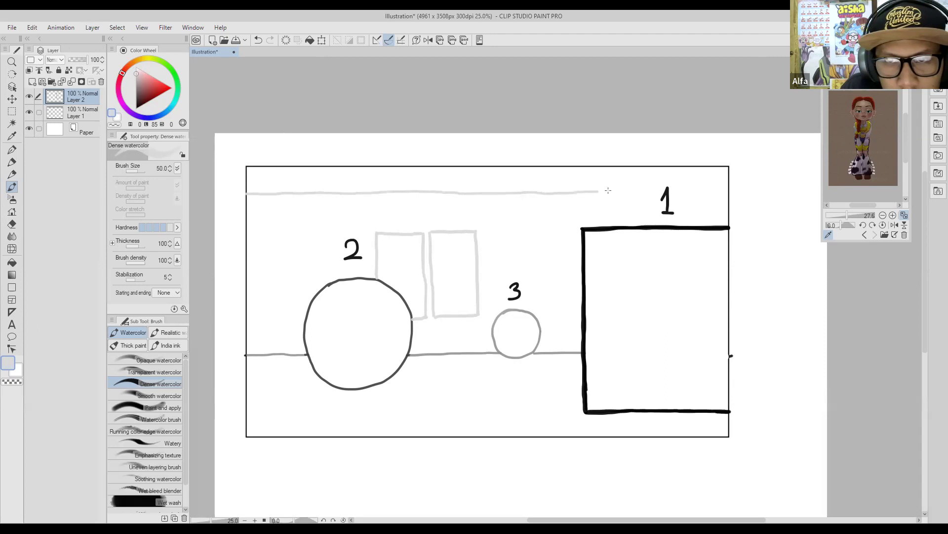
left_click_drag(687, 190, 726, 189)
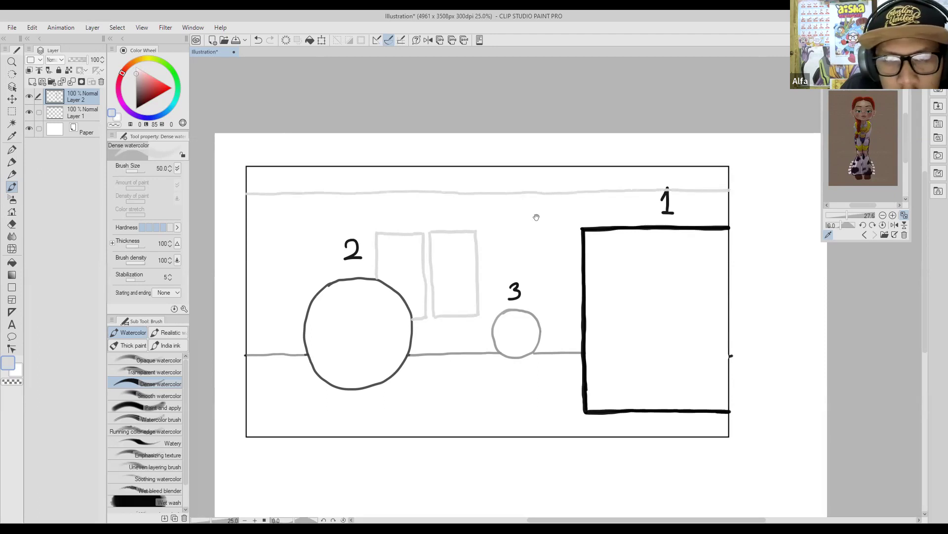
left_click_drag(437, 223, 455, 211)
left_click_drag(394, 252, 405, 239)
left_click_drag(312, 245, 325, 233)
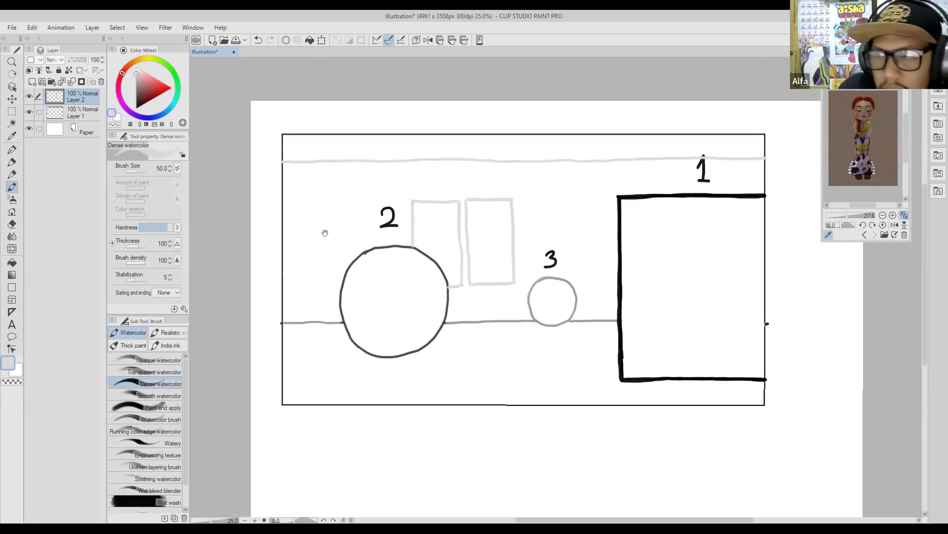
- Draw an inner outline inside each pale-grey rectangle to form window frames, stopping at the large circle
left_click_drag(442, 225, 453, 214)
mouse_move(508, 249)
left_mouse_down()
mouse_move(471, 215)
mouse_move(428, 235)
left_mouse_up()
scroll(437, 258, "up", 2)
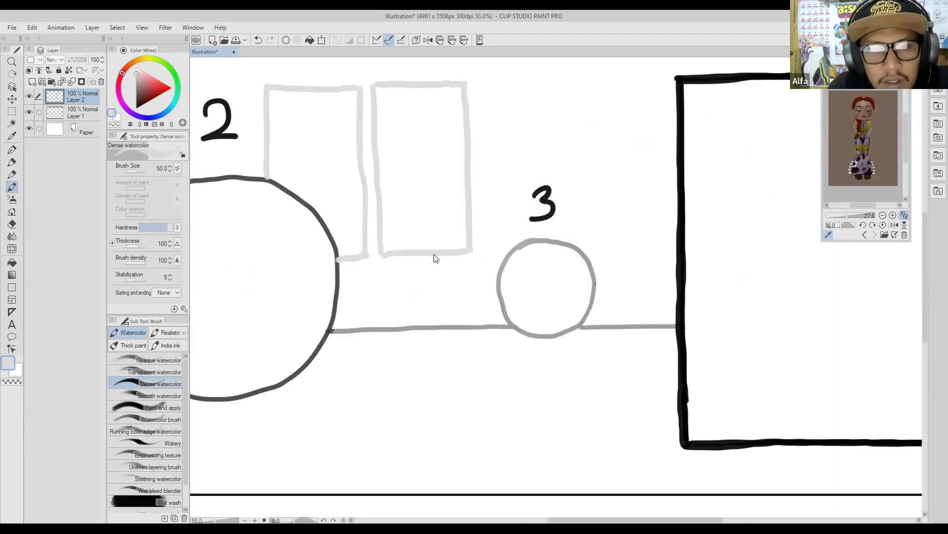
left_click_drag(355, 126, 387, 153)
left_click_drag(312, 124, 376, 125)
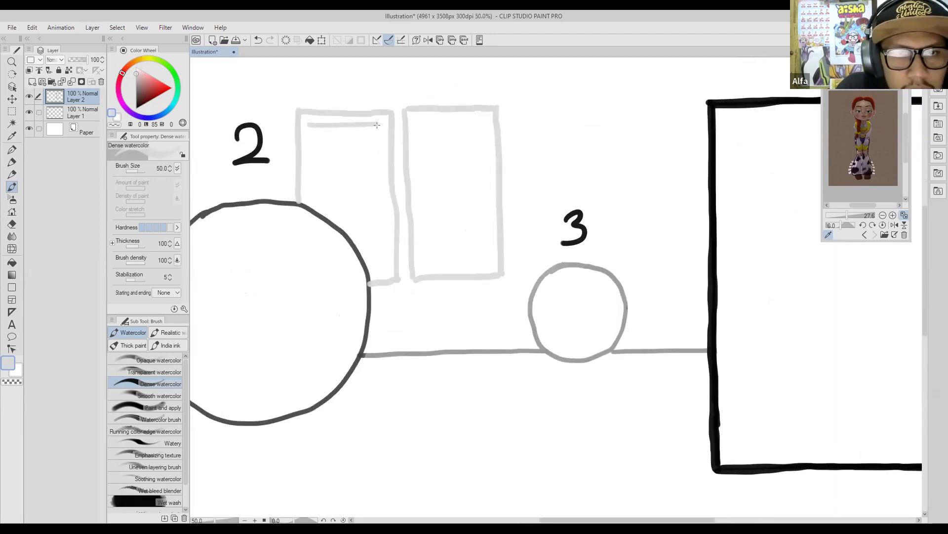
left_click_drag(306, 125, 307, 201)
left_click_drag(382, 121, 388, 273)
mouse_move(412, 124)
left_mouse_down()
mouse_move(419, 261)
mouse_move(445, 264)
mouse_move(440, 270)
mouse_move(421, 263)
mouse_move(489, 265)
left_mouse_up()
mouse_move(418, 119)
left_mouse_down()
mouse_move(485, 123)
mouse_move(494, 264)
left_mouse_up()
- Divide both windows into panes with one horizontal and one vertical pale-grey bar each
left_click_drag(424, 193, 490, 192)
left_click_drag(449, 120, 455, 267)
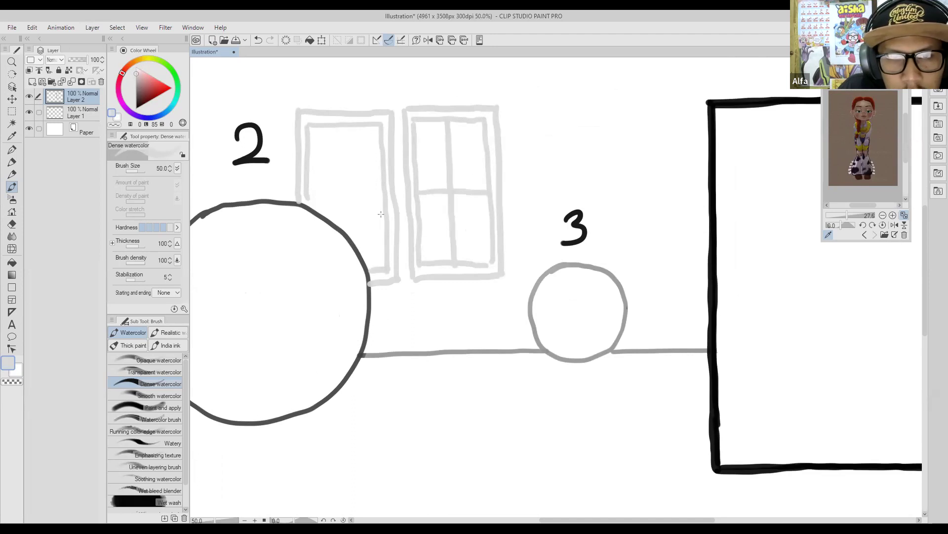
left_click_drag(317, 192, 386, 193)
left_click_drag(342, 125, 345, 227)
- Draw two curved vertical stripes inside the small circle using its own outline grey
mouse_move(572, 215)
left_mouse_down()
mouse_move(470, 229)
mouse_move(530, 218)
mouse_move(678, 140)
mouse_move(555, 153)
left_mouse_up()
left_click(549, 200, "alt")
mouse_move(561, 227)
left_mouse_down()
mouse_move(529, 212)
mouse_move(514, 218)
mouse_move(525, 260)
mouse_move(511, 228)
mouse_move(500, 247)
mouse_move(484, 241)
mouse_move(527, 254)
mouse_move(516, 214)
mouse_move(494, 237)
mouse_move(508, 283)
left_mouse_up()
- Draw three curved vertical stripes inside the large circle in its dark grey to make it a ball
mouse_move(522, 198)
left_mouse_down()
mouse_move(543, 229)
mouse_move(531, 283)
mouse_move(521, 233)
mouse_move(371, 294)
mouse_move(496, 247)
mouse_move(368, 169)
mouse_move(498, 230)
mouse_move(405, 216)
mouse_move(368, 187)
mouse_move(319, 205)
mouse_move(309, 303)
mouse_move(346, 378)
left_mouse_up()
mouse_move(385, 161)
left_mouse_down()
mouse_move(375, 235)
mouse_move(404, 381)
left_mouse_up()
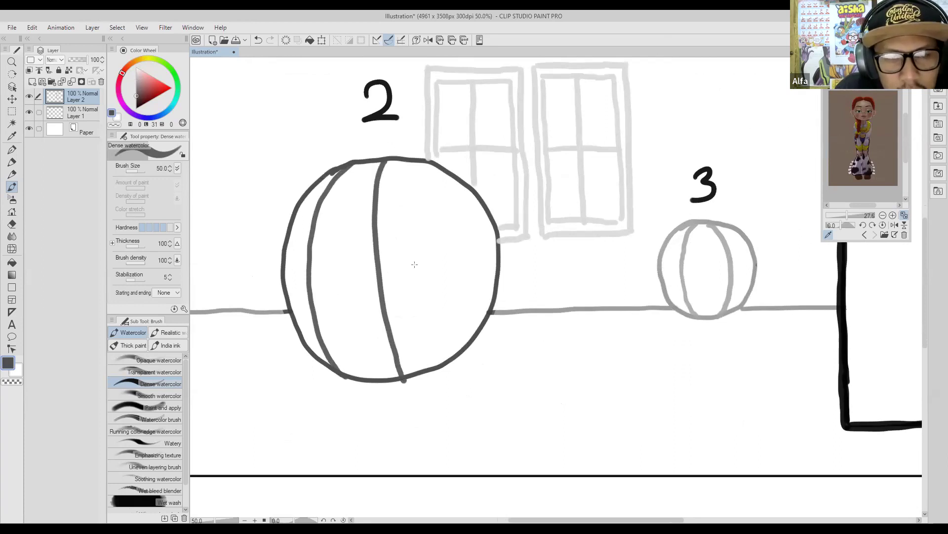
mouse_move(426, 170)
left_mouse_down()
mouse_move(460, 236)
mouse_move(463, 296)
mouse_move(441, 366)
left_mouse_up()
- Sample a near-black colour and draw a horizontal divider across the middle of the large foreground rectangle
left_click_drag(761, 209, 455, 219)
scroll(579, 223, "down", 1)
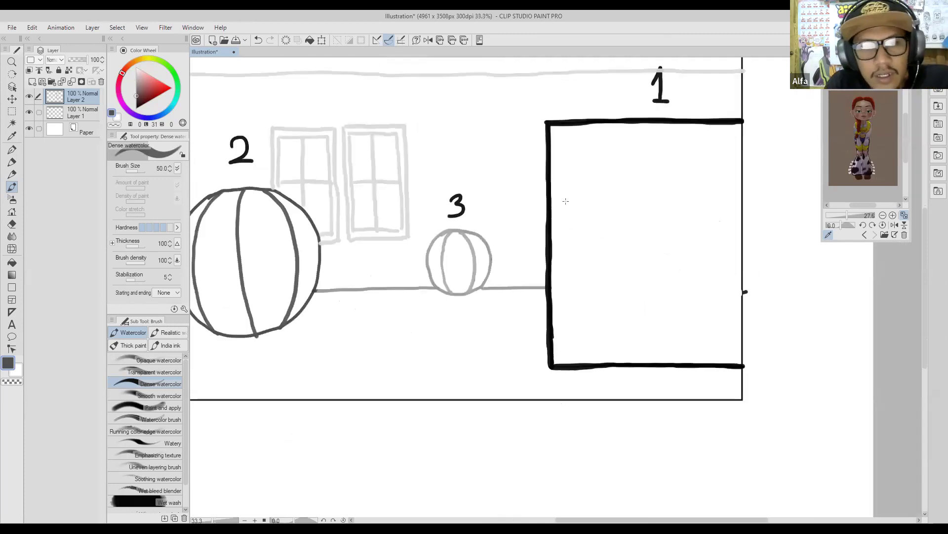
left_click_drag(559, 161, 569, 194)
left_click(560, 159, "alt")
left_click_drag(644, 236, 613, 216)
left_click_drag(530, 248, 726, 249)
- Draw a drawer panel with a small oval handle in the rectangle's upper half
mouse_move(544, 154)
left_mouse_down()
mouse_move(546, 215)
mouse_move(593, 232)
mouse_move(721, 236)
left_mouse_up()
left_click_drag(547, 154, 716, 153)
left_click_drag(641, 166, 643, 165)
- Draw a matching drawer panel with a small round handle in the rectangle's lower half
scroll(582, 266, "down", 1)
left_click_drag(548, 249, 718, 251)
mouse_move(548, 250)
left_mouse_down()
mouse_move(547, 336)
mouse_move(718, 335)
left_mouse_up()
mouse_move(650, 255)
left_mouse_down()
mouse_move(642, 267)
mouse_move(651, 255)
left_mouse_up()
mouse_move(403, 175)
left_mouse_down()
mouse_move(410, 200)
mouse_move(487, 221)
mouse_move(532, 207)
mouse_move(541, 227)
mouse_move(451, 221)
mouse_move(561, 220)
mouse_move(572, 212)
mouse_move(517, 212)
mouse_move(535, 207)
left_mouse_up()
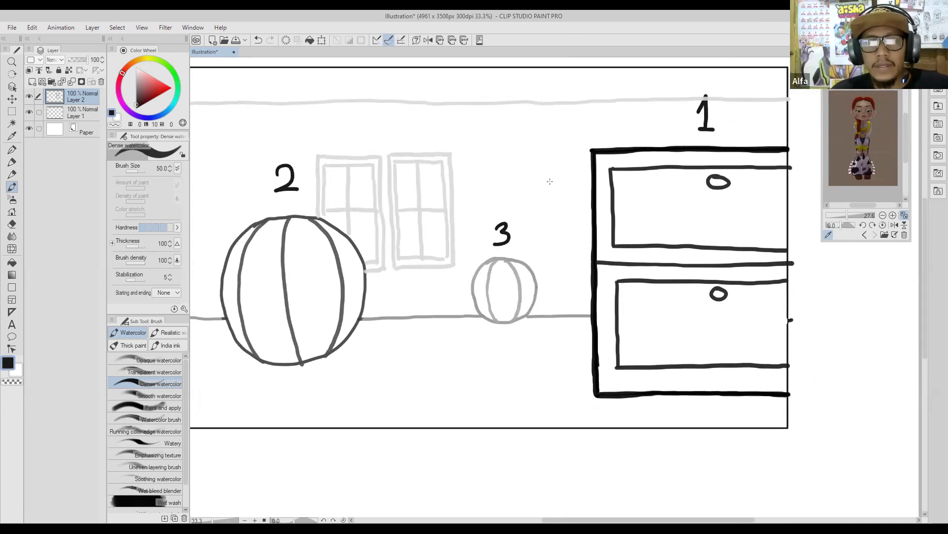
mouse_move(488, 214)
left_mouse_down()
mouse_move(502, 178)
mouse_move(494, 199)
mouse_move(529, 191)
mouse_move(489, 215)
left_mouse_up()
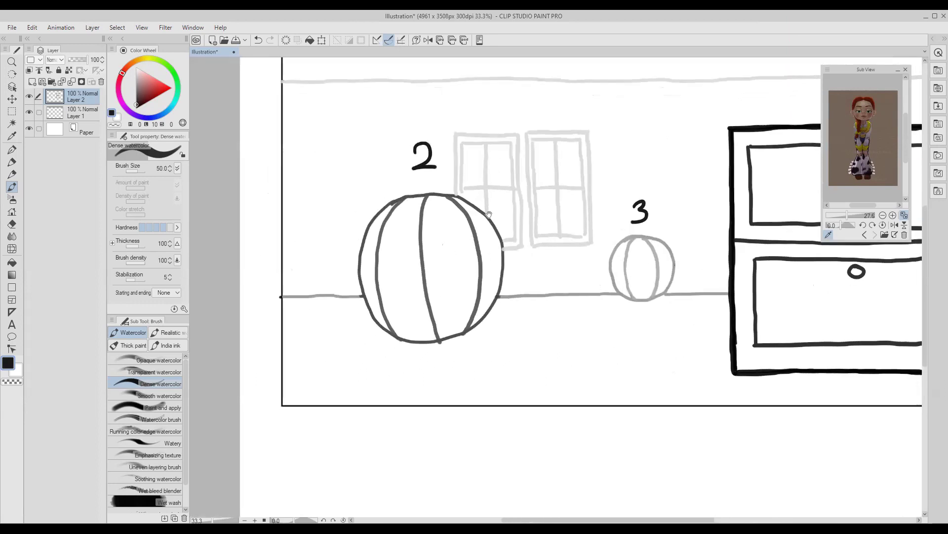
- Examine the whole framed scene at 25% zoom and check which line work belongs to Layer 1
left_click_drag(553, 258, 533, 254)
left_click_drag(490, 232, 506, 249)
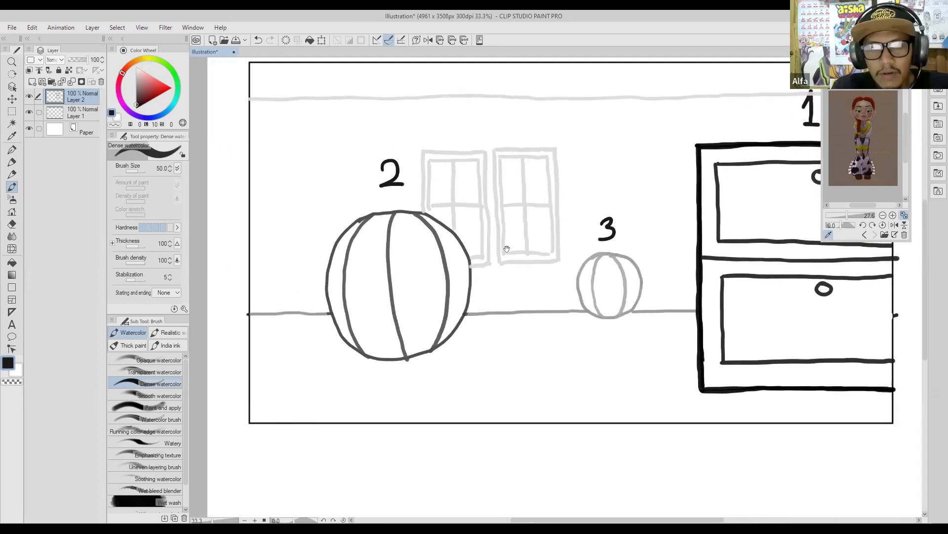
left_click_drag(572, 265, 501, 290)
left_click_drag(550, 269, 537, 275)
left_click_drag(648, 205, 647, 210)
left_click_drag(472, 228, 517, 213)
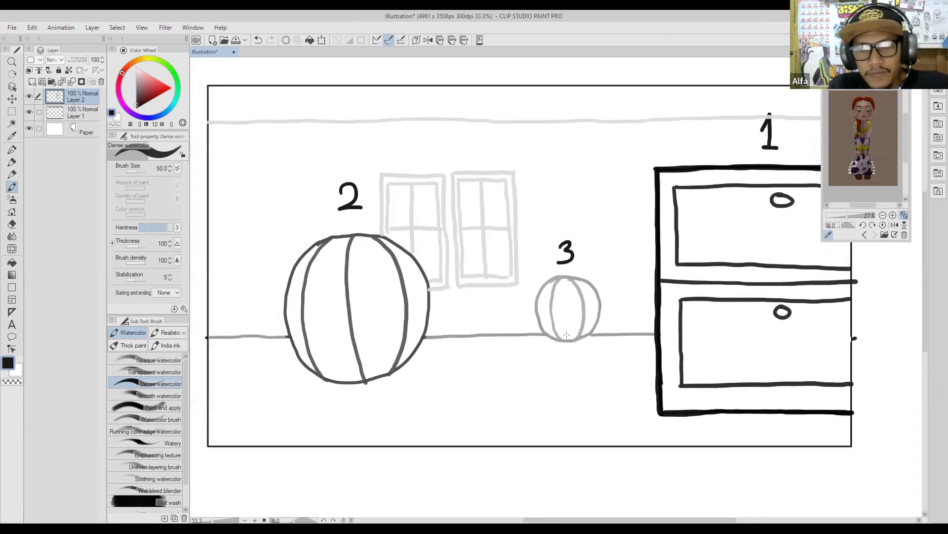
key("ctrl+minus")
left_click_drag(532, 256, 528, 225)
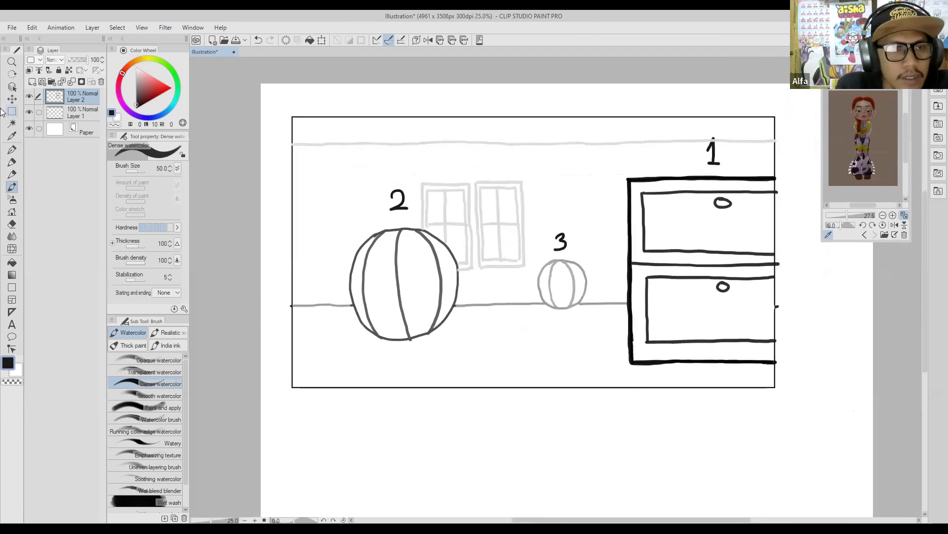
left_click(29, 114)
left_click(29, 113)
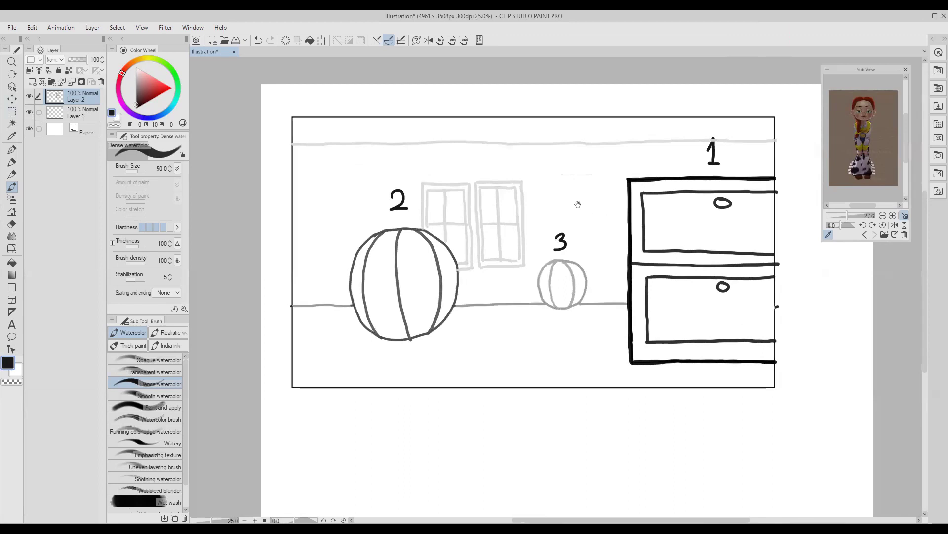
left_click_drag(578, 204, 554, 201)
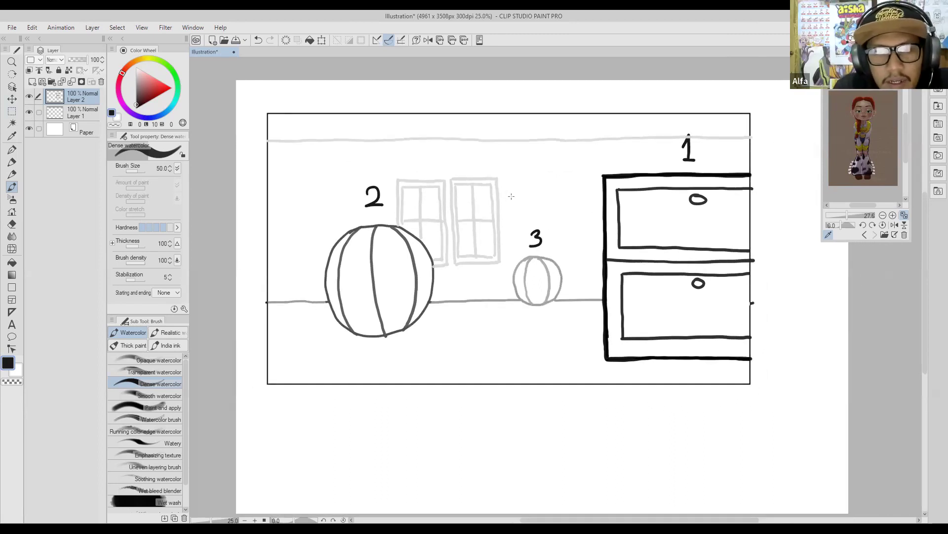
left_click_drag(587, 199, 520, 223)
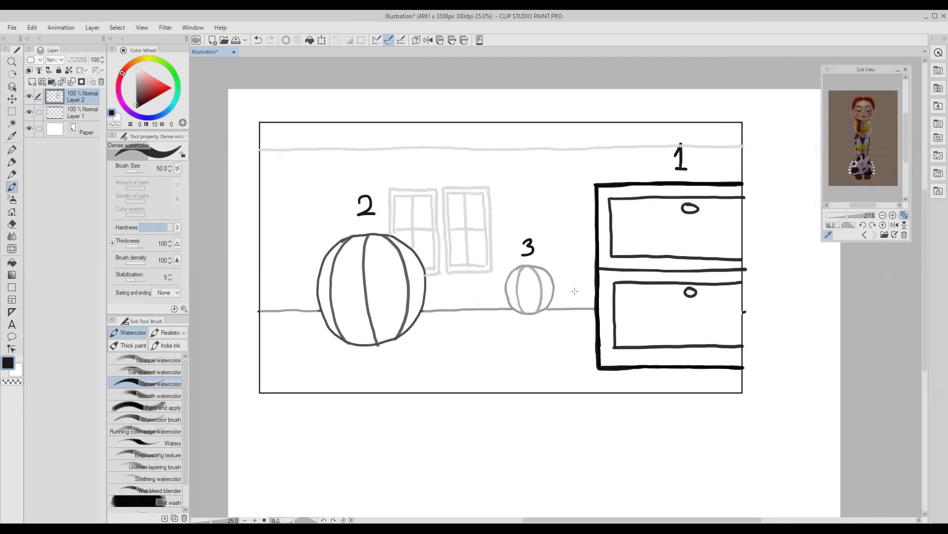
left_click_drag(461, 242, 481, 222)
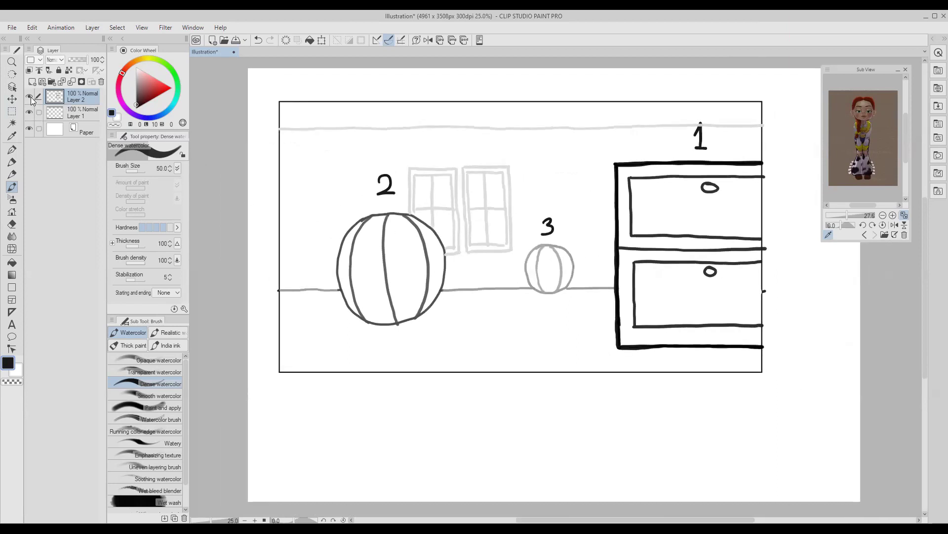
left_click_drag(529, 234, 493, 236)
left_click_drag(366, 205, 407, 207)
left_click_drag(453, 233, 440, 241)
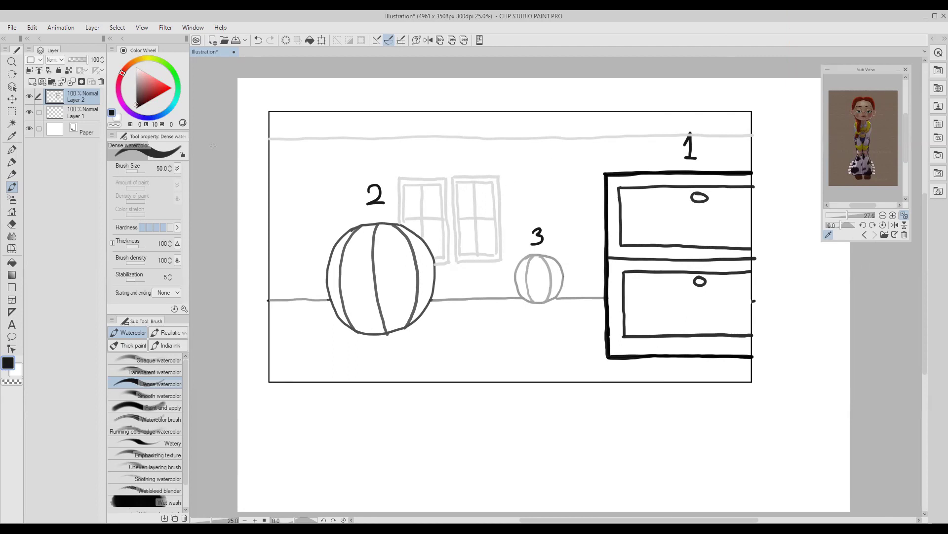
- Sample the small ball's mid grey and draw two pendant lamps hanging from the ceiling on a new layer
left_click(535, 254, "alt")
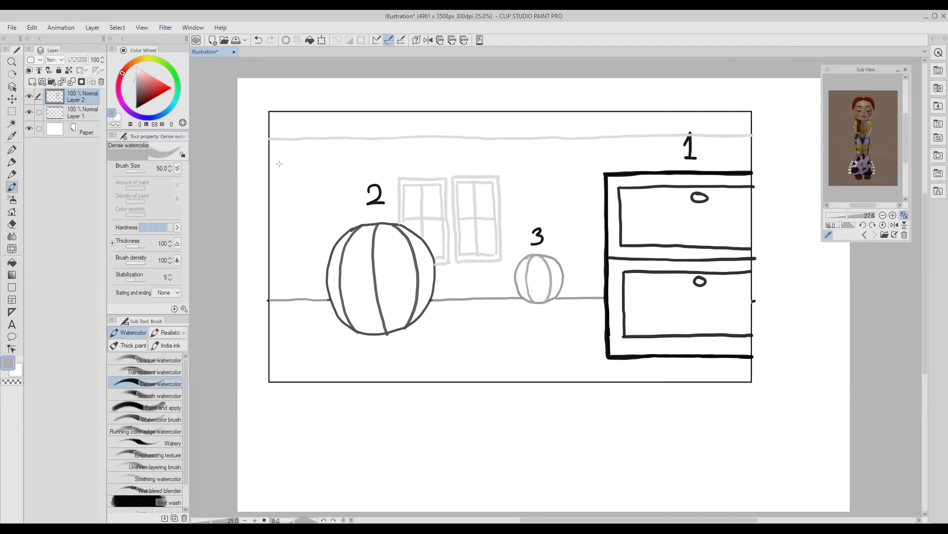
left_click(32, 82)
mouse_move(551, 128)
left_mouse_down()
mouse_move(532, 148)
mouse_move(531, 175)
mouse_move(555, 174)
left_mouse_up()
key("ctrl+z")
left_click_drag(459, 165, 514, 161)
left_click_drag(379, 114, 388, 167)
key("ctrl+z")
mouse_move(445, 236)
left_mouse_down()
mouse_move(471, 168)
mouse_move(397, 254)
mouse_move(472, 218)
left_mouse_up()
- Erase the large ball's stripes on Layer 2 with the Hard eraser at size 170, sampling the ball's dark grey
left_click(84, 113)
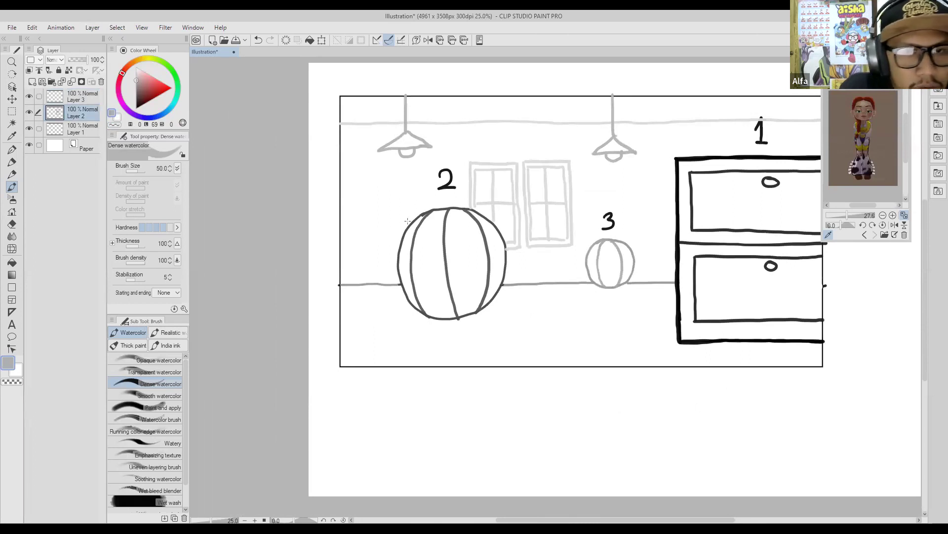
key("e")
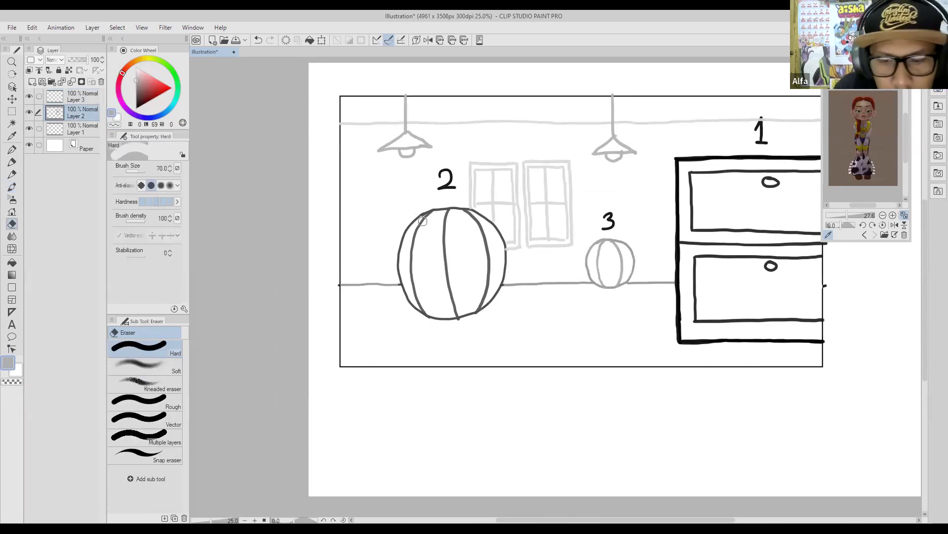
key("]")
left_click(450, 212, "alt")
key("]")
mouse_move(426, 220)
left_mouse_down()
mouse_move(448, 214)
mouse_move(421, 225)
mouse_move(412, 262)
left_mouse_up()
key("bracketleft")
mouse_move(433, 224)
left_mouse_down()
mouse_move(445, 277)
mouse_move(481, 307)
mouse_move(496, 234)
left_mouse_up()
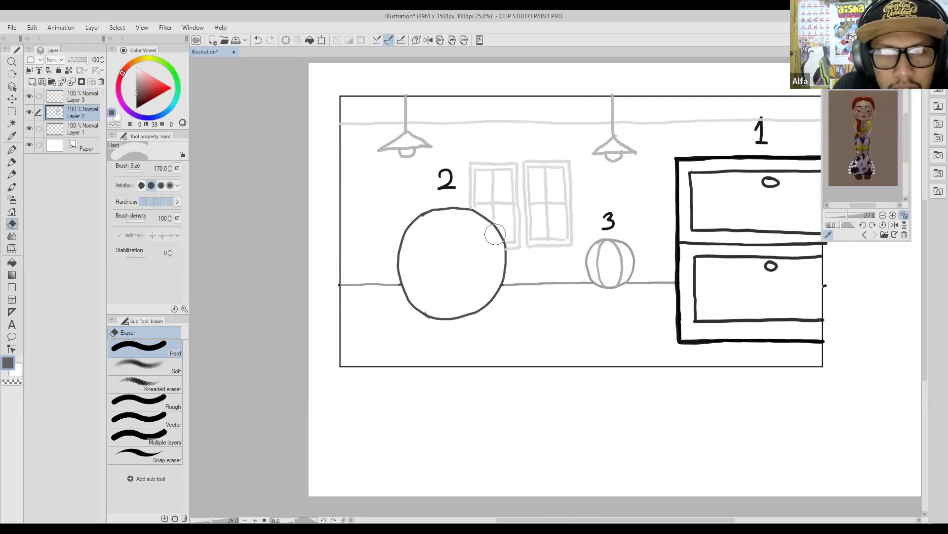
- Erase the large ball's outline on Layer 1
left_click(93, 102)
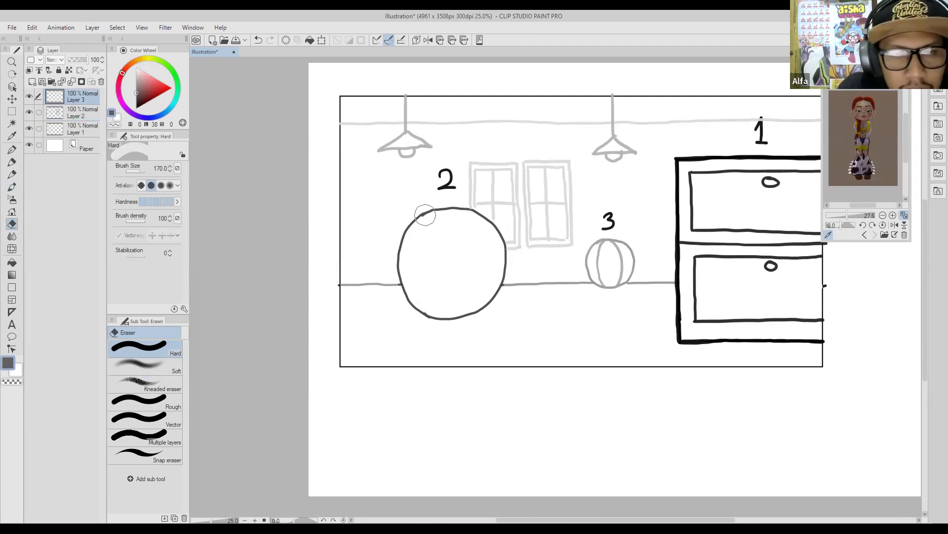
left_click(82, 129)
mouse_move(417, 218)
left_mouse_down()
mouse_move(411, 291)
mouse_move(426, 307)
mouse_move(485, 300)
mouse_move(499, 278)
mouse_move(495, 240)
mouse_move(483, 224)
mouse_move(421, 220)
left_mouse_up()
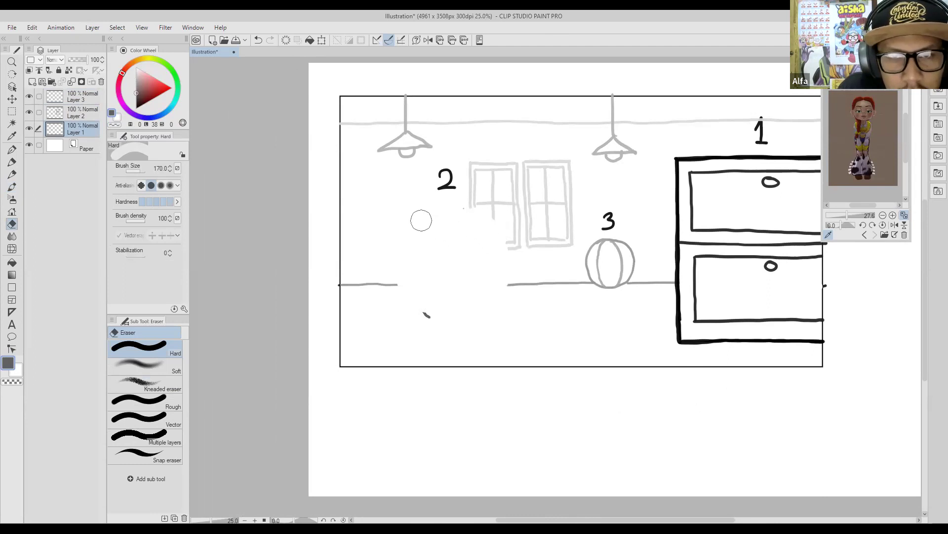
- Draw a dark grey sofa base with an armrest at each end on Layer 2, in the erased ball's place
left_click(88, 113)
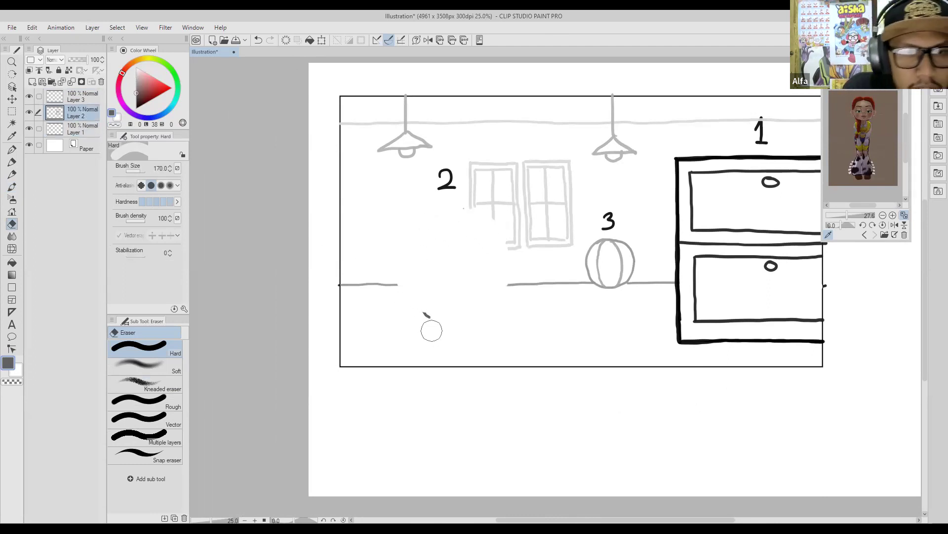
key("b")
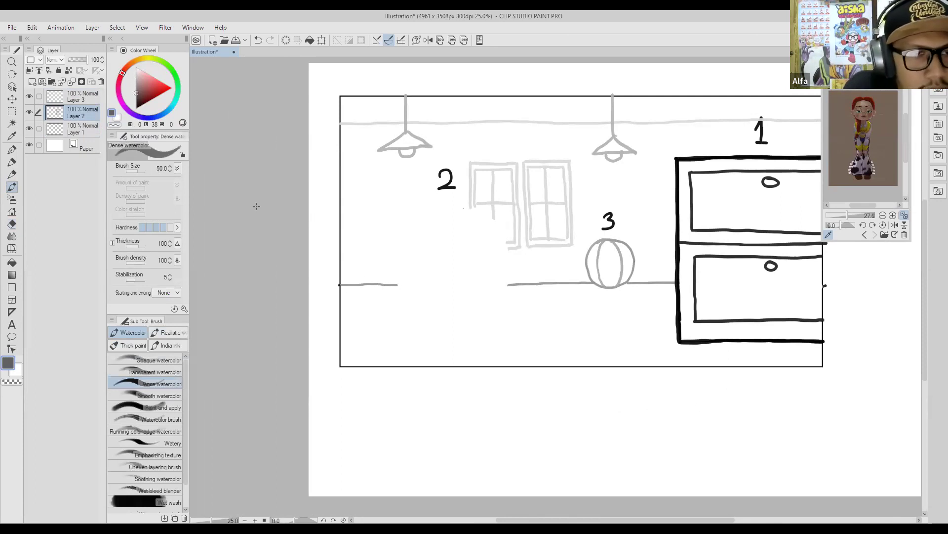
mouse_move(361, 266)
left_mouse_down()
mouse_move(363, 299)
mouse_move(491, 300)
left_mouse_up()
left_click_drag(484, 257, 491, 300)
left_click_drag(361, 268, 488, 271)
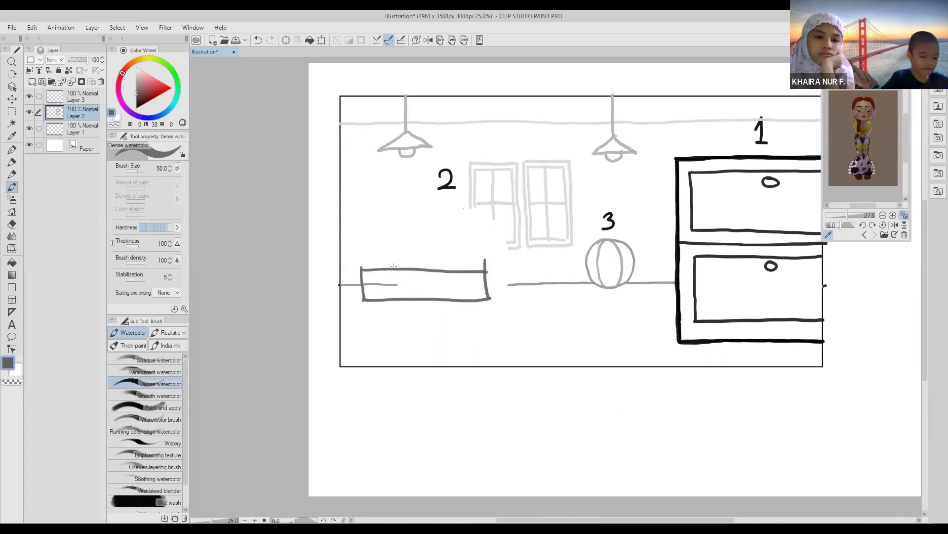
mouse_move(362, 266)
left_mouse_down()
mouse_move(346, 258)
mouse_move(342, 298)
mouse_move(363, 299)
left_mouse_up()
mouse_move(486, 271)
left_mouse_down()
mouse_move(497, 255)
mouse_move(507, 286)
mouse_move(492, 298)
left_mouse_up()
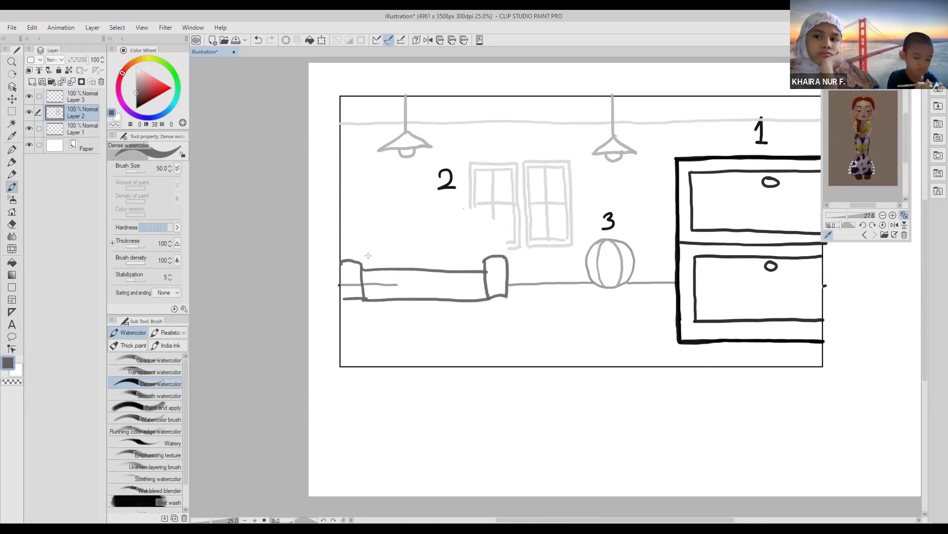
- Draw the sofa's thin seat cushion line and a rounded backrest above it
left_click_drag(362, 267, 488, 268)
mouse_move(361, 261)
left_mouse_down()
mouse_move(364, 239)
mouse_move(423, 217)
mouse_move(479, 236)
left_mouse_up()
key("ctrl+z")
mouse_move(356, 258)
left_mouse_down()
mouse_move(371, 225)
mouse_move(448, 211)
mouse_move(475, 223)
mouse_move(488, 252)
left_mouse_up()
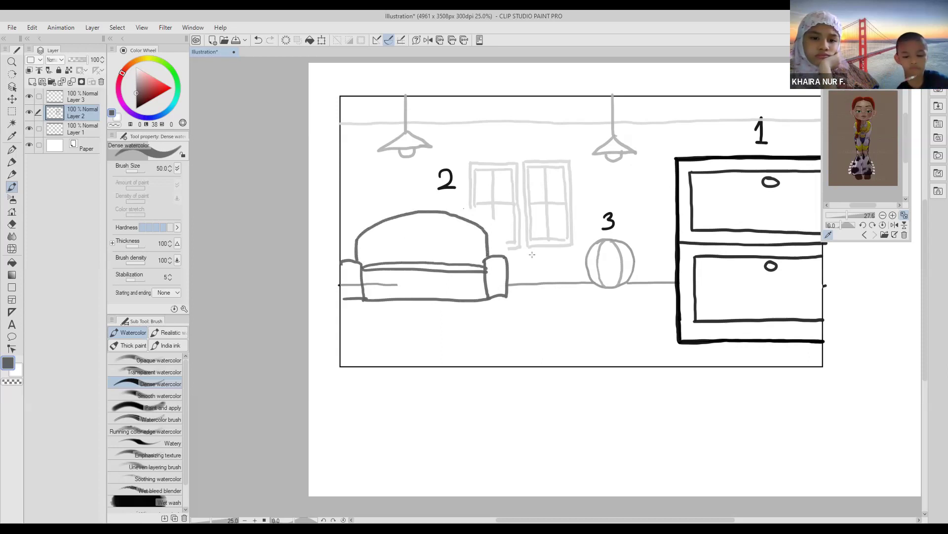
- Erase the floor line that shows through the sofa on Layer 1
key("e")
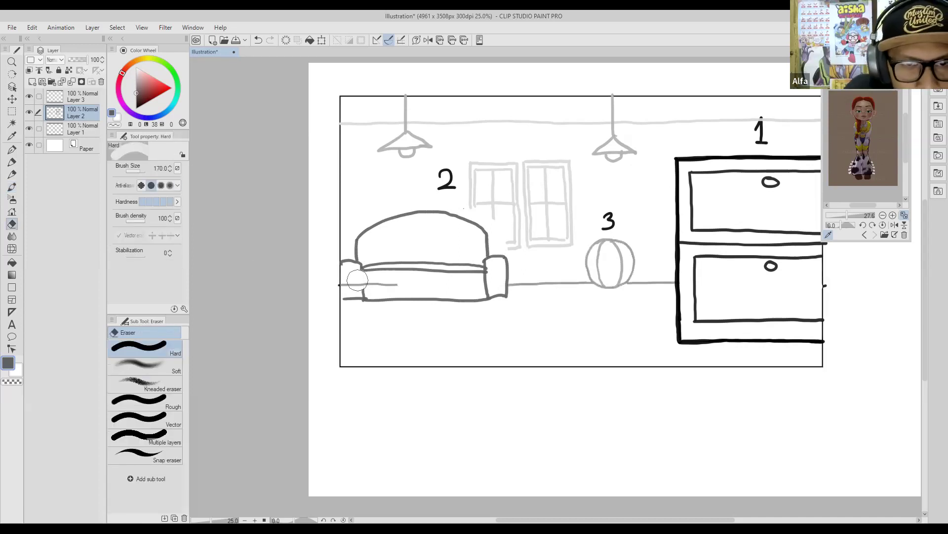
left_click(98, 131)
mouse_move(375, 282)
left_mouse_down()
mouse_move(387, 284)
mouse_move(353, 286)
mouse_move(372, 283)
left_mouse_up()
left_click_drag(500, 280, 494, 282)
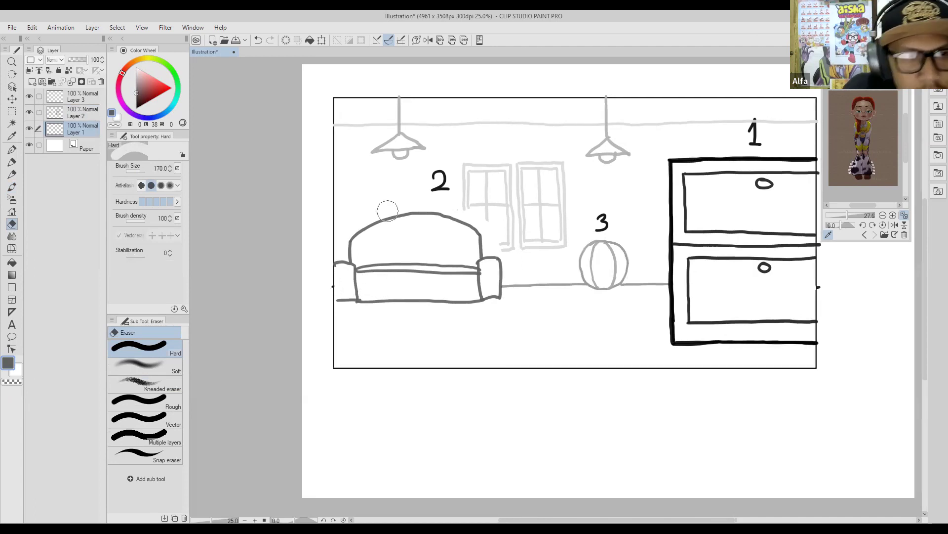
- Sample the windows' pale grey and redraw the missing lower part of the window beside the sofa on Layer 2
left_click(29, 96)
left_click(29, 96)
left_click(29, 113)
left_click(29, 113)
left_click(81, 113)
left_click(488, 204, "alt")
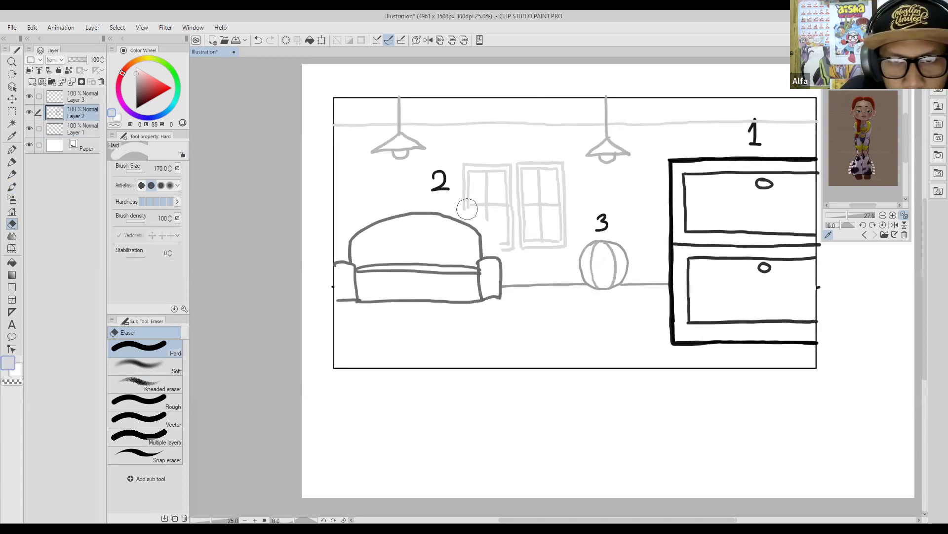
key("b")
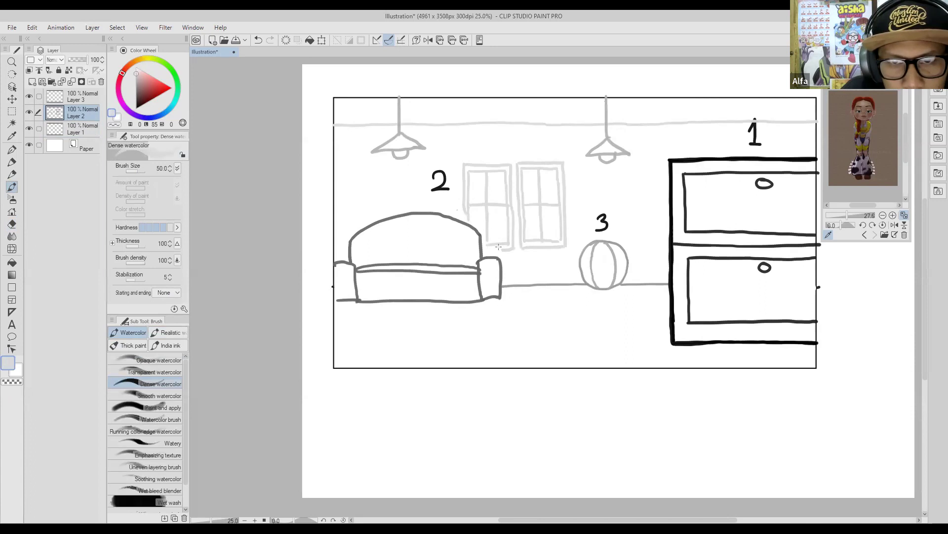
mouse_move(527, 272)
left_mouse_down()
mouse_move(499, 245)
mouse_move(517, 269)
mouse_move(482, 262)
mouse_move(559, 285)
left_mouse_up()
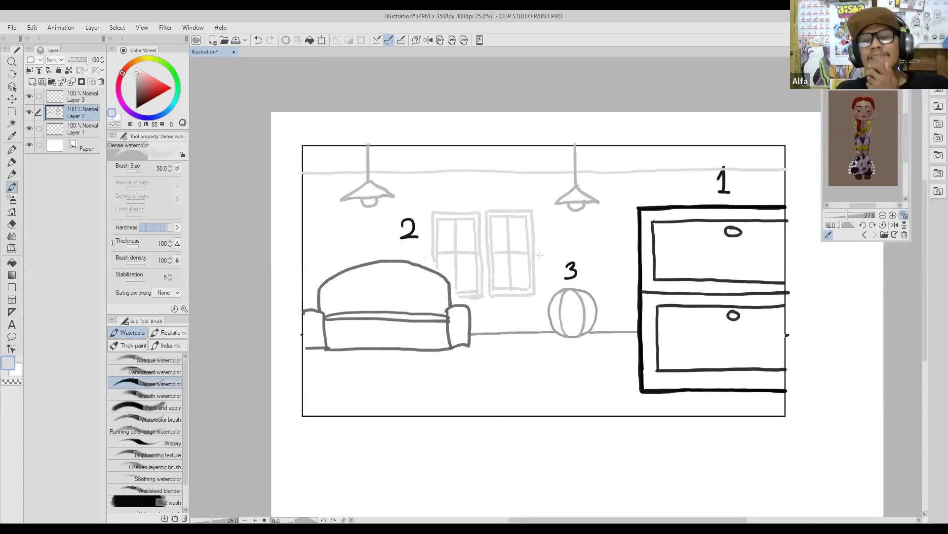
mouse_move(565, 201)
left_mouse_down()
mouse_move(500, 161)
mouse_move(546, 160)
left_mouse_up()
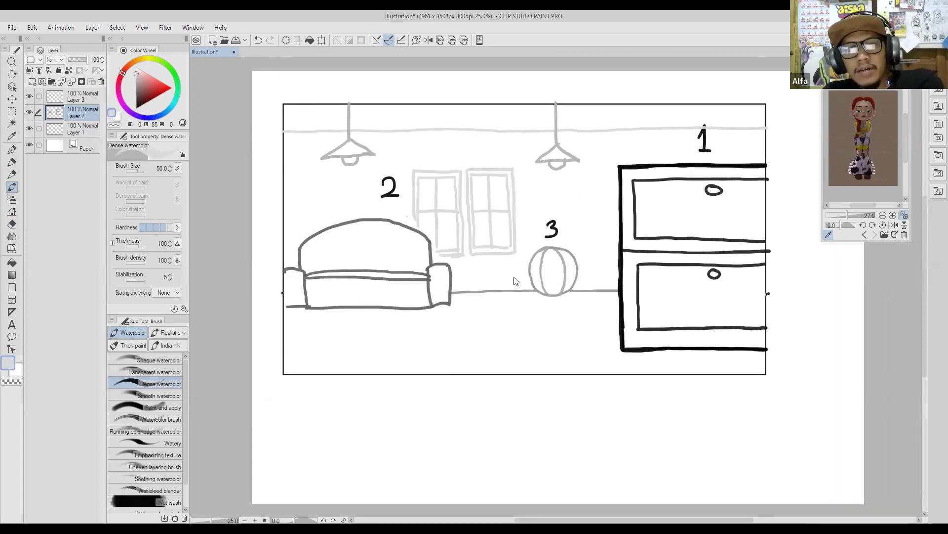
left_click_drag(526, 280, 524, 277)
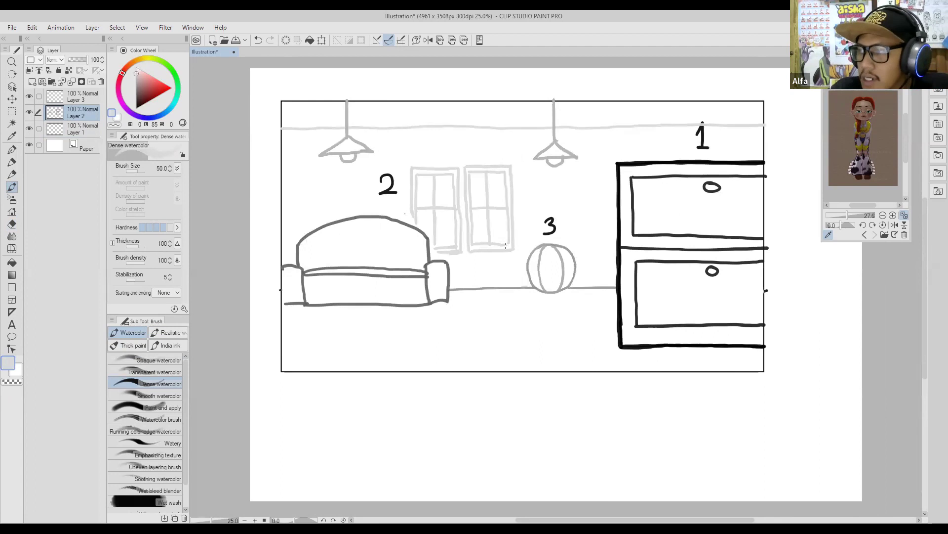
left_click_drag(525, 254, 375, 203)
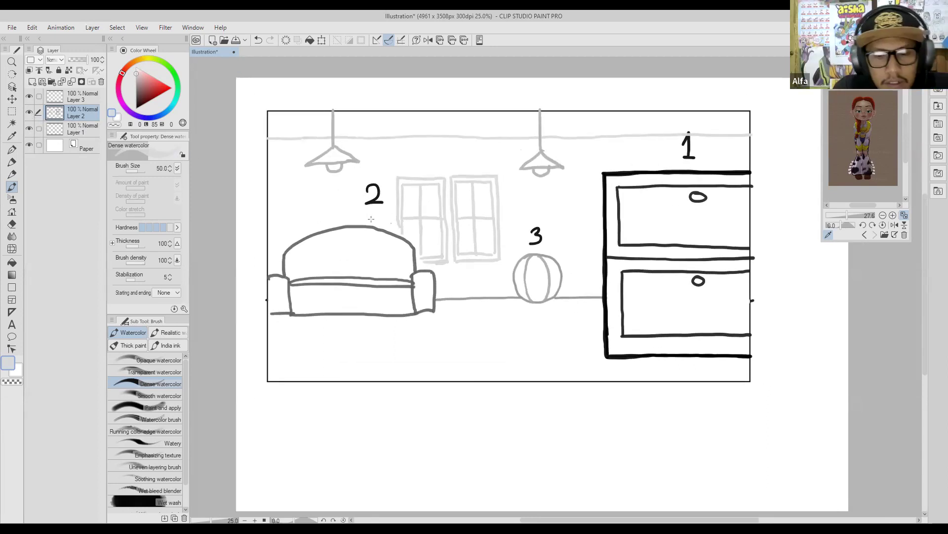
- Set the drawing colour to black, hide Layers 1 to 3 and add a new empty layer
key("p")
left_click(156, 106)
left_click_drag(306, 183, 289, 173)
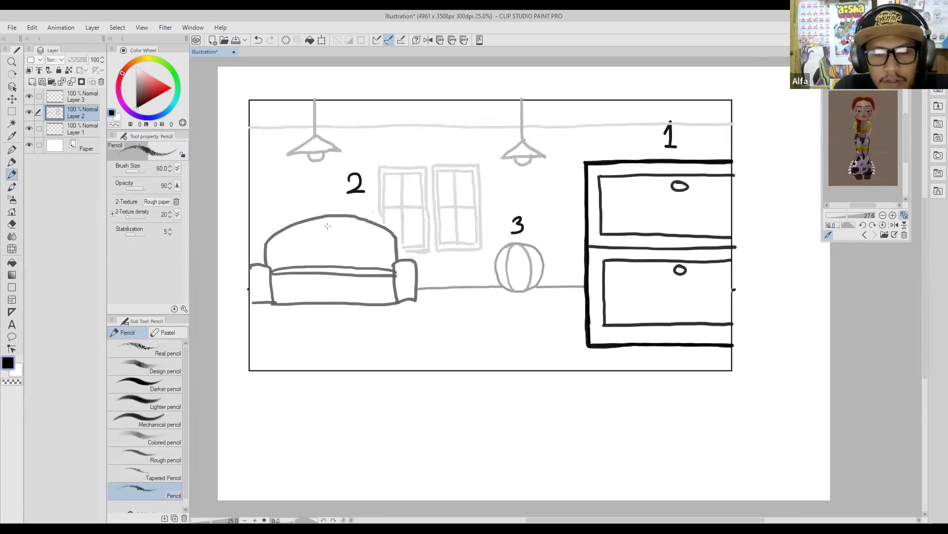
key("m")
left_click(30, 96)
left_click(29, 112)
left_click(29, 129)
left_click(33, 81)
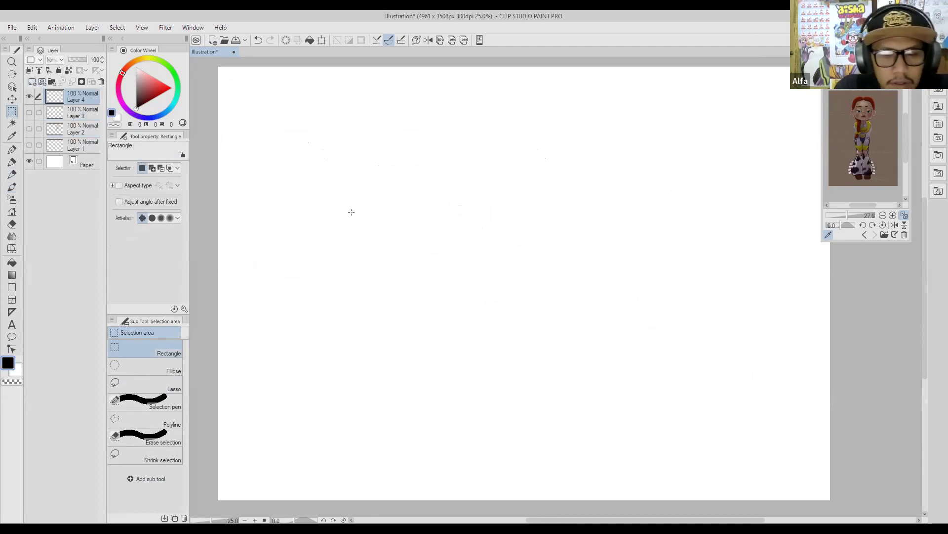
- Draw a large black rectangular frame across the blank page with the Rectangle figure tool
key("u")
mouse_move(249, 106)
left_mouse_down()
mouse_move(288, 186)
mouse_move(527, 348)
left_mouse_up()
left_click_drag(657, 393, 745, 404)
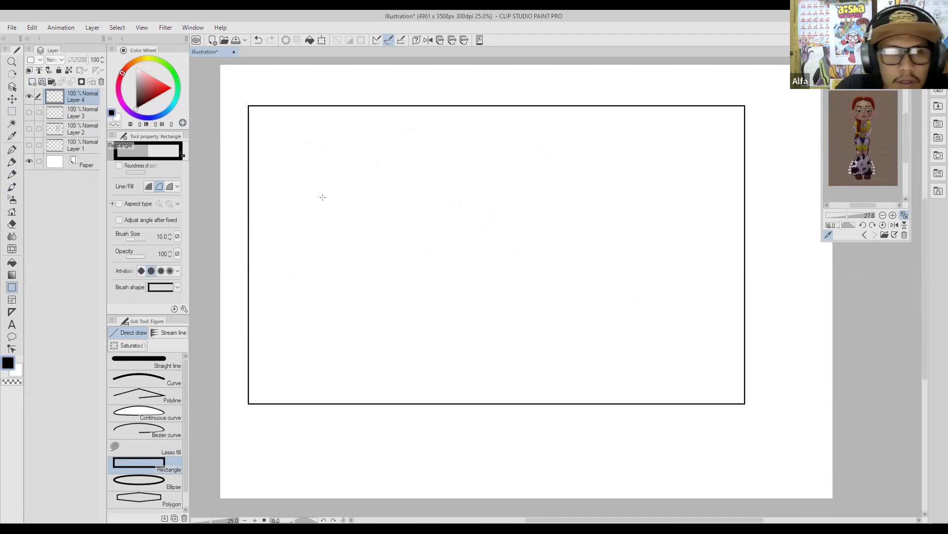
- Add a layer beneath the frame's layer and draw a room corner with one vertical wall edge and two floor lines sloping down to the frame's sides
left_click(80, 113)
key("ctrl+shift+n")
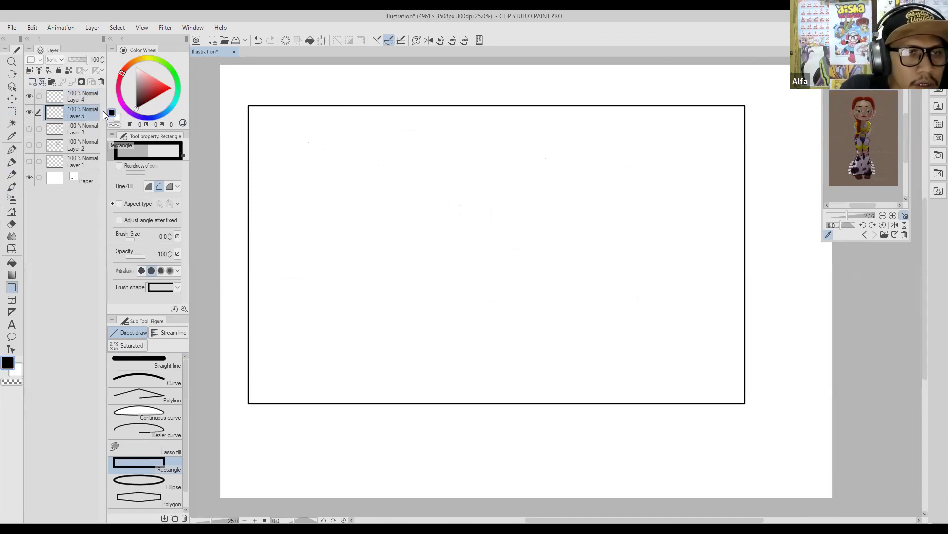
key("b")
mouse_move(461, 270)
left_mouse_down()
mouse_move(438, 282)
mouse_move(453, 257)
left_mouse_up()
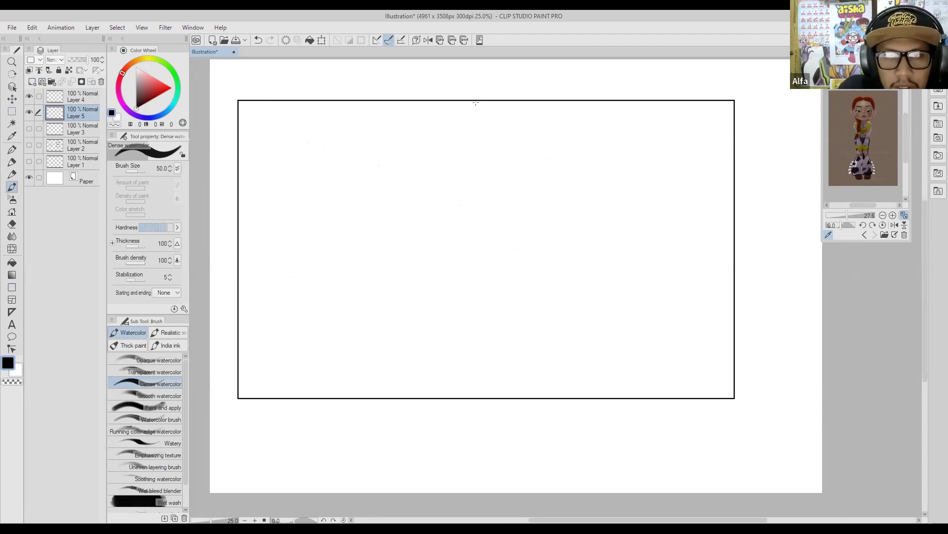
left_click_drag(472, 101, 471, 148)
key("ctrl+z")
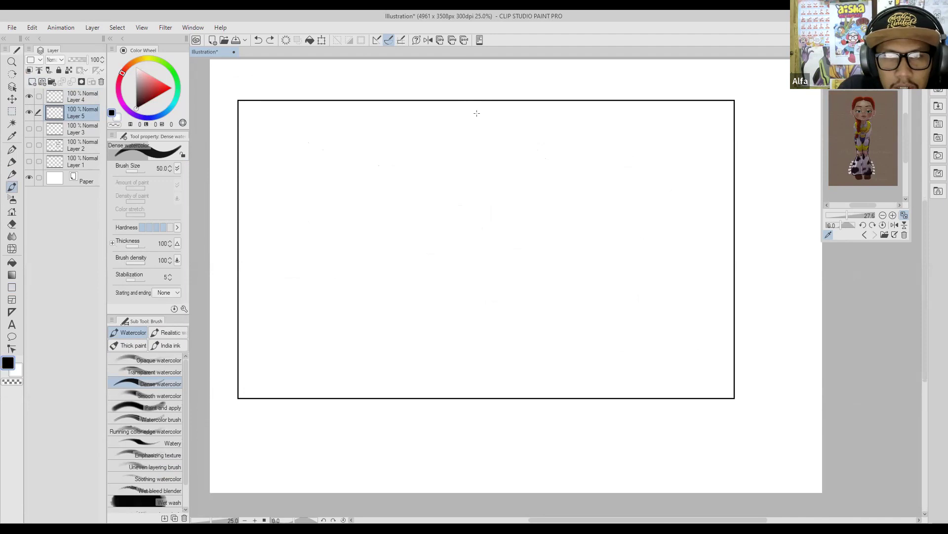
mouse_move(471, 101)
left_mouse_down()
mouse_move(472, 288)
mouse_move(449, 269)
mouse_move(500, 291)
mouse_move(473, 285)
mouse_move(501, 265)
mouse_move(283, 320)
left_mouse_up()
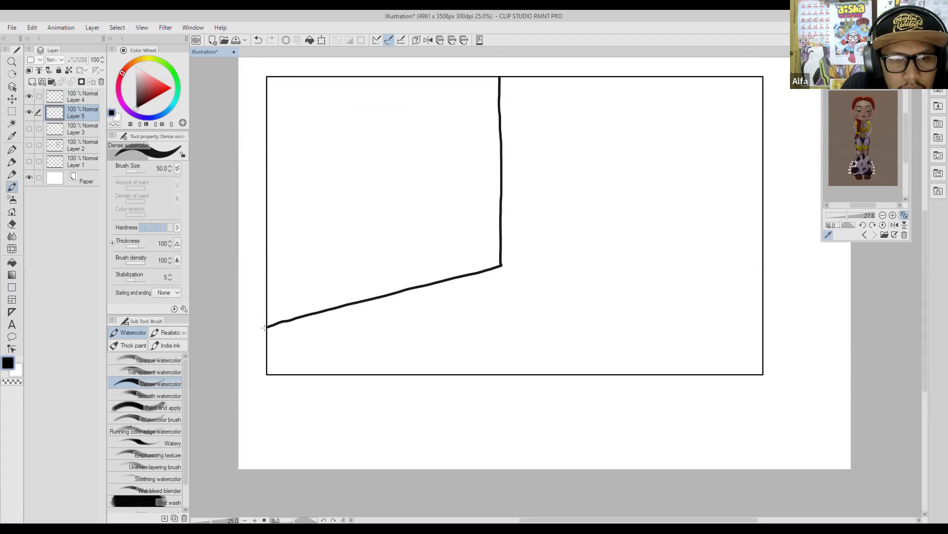
left_click_drag(514, 314, 458, 291)
left_click_drag(445, 242, 702, 322)
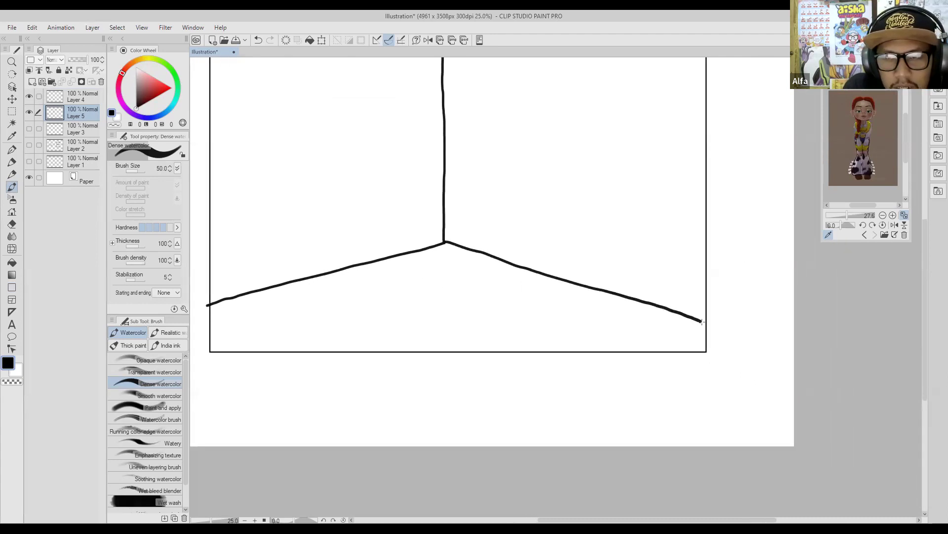
- Add a new layer beneath Layer 5, which holds the room corner's lines
left_click_drag(559, 236, 602, 343)
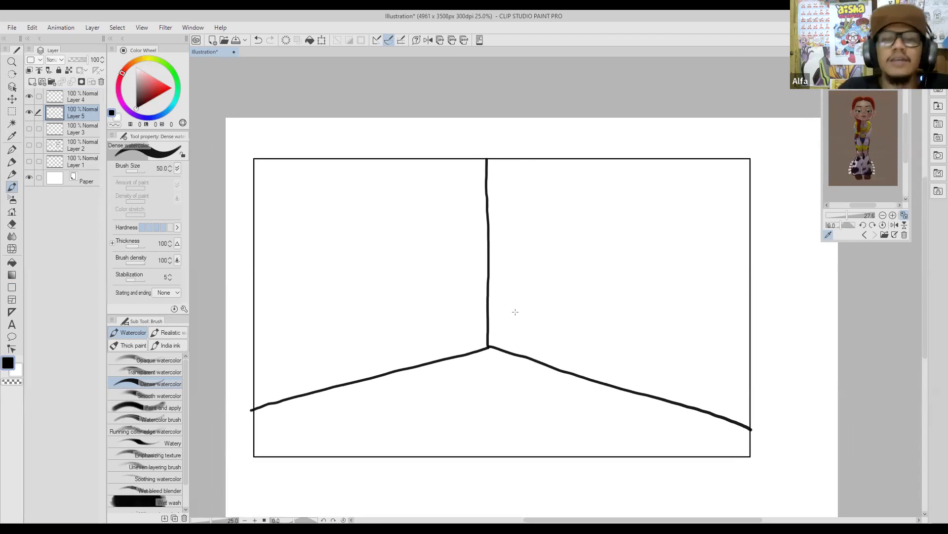
left_click_drag(467, 231, 462, 225)
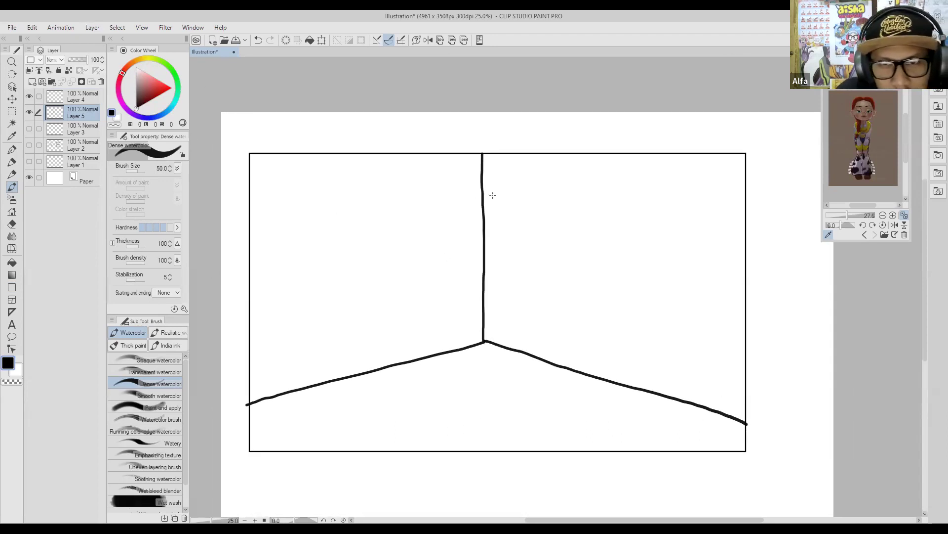
left_click_drag(436, 343, 448, 309)
left_click_drag(546, 220, 502, 239)
mouse_move(600, 176)
left_mouse_down()
mouse_move(628, 169)
mouse_move(609, 174)
left_mouse_up()
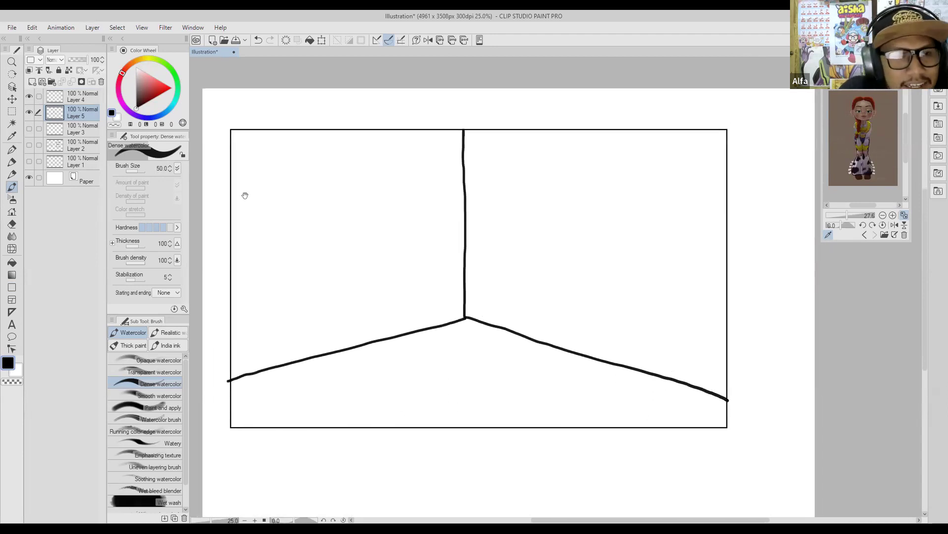
left_click(79, 130)
left_click(32, 81)
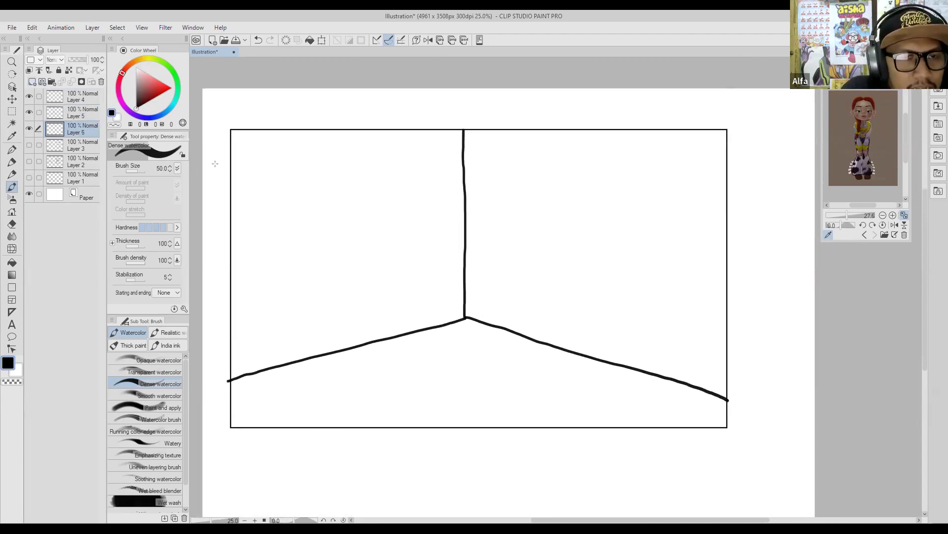
- Fill the left wall with mid grey and the right wall with light grey, using the Fill tool set to refer to other layers
left_click(137, 88)
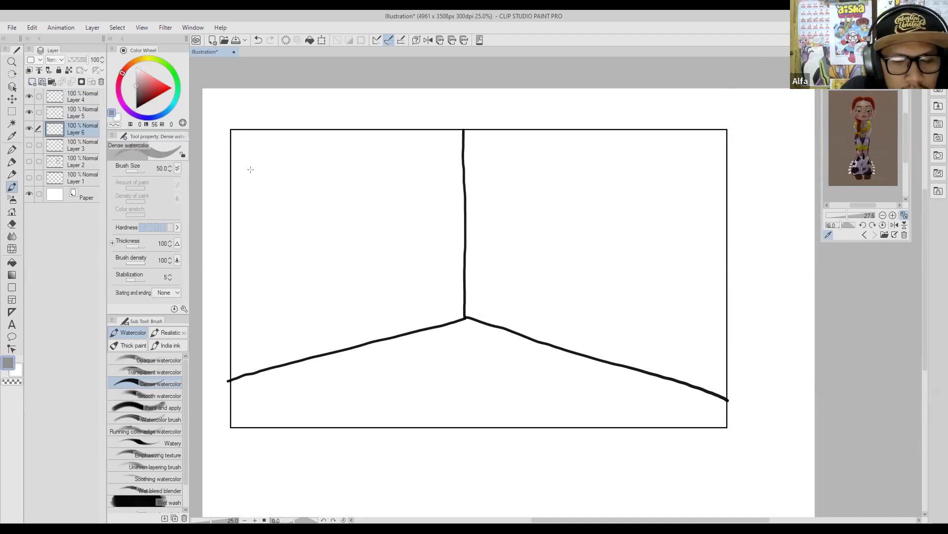
key("g")
key("g")
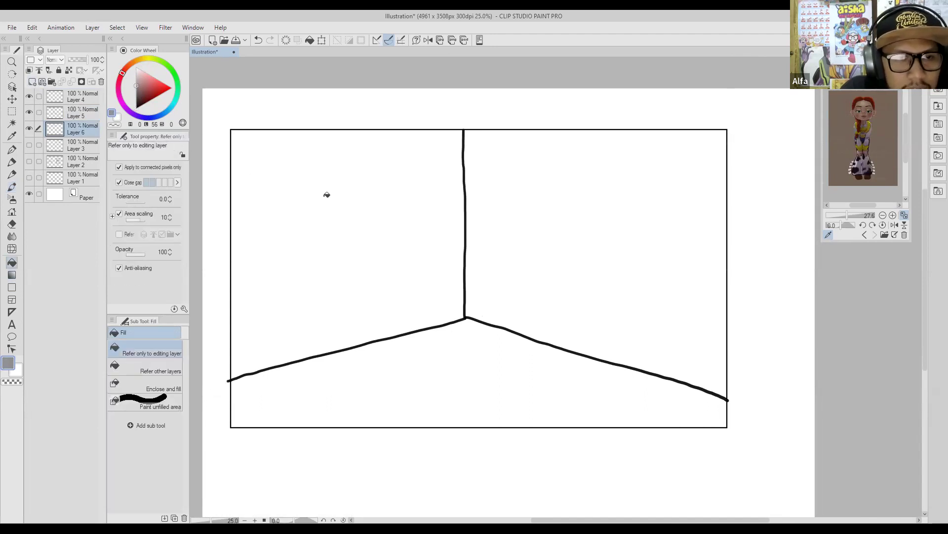
left_click(158, 368)
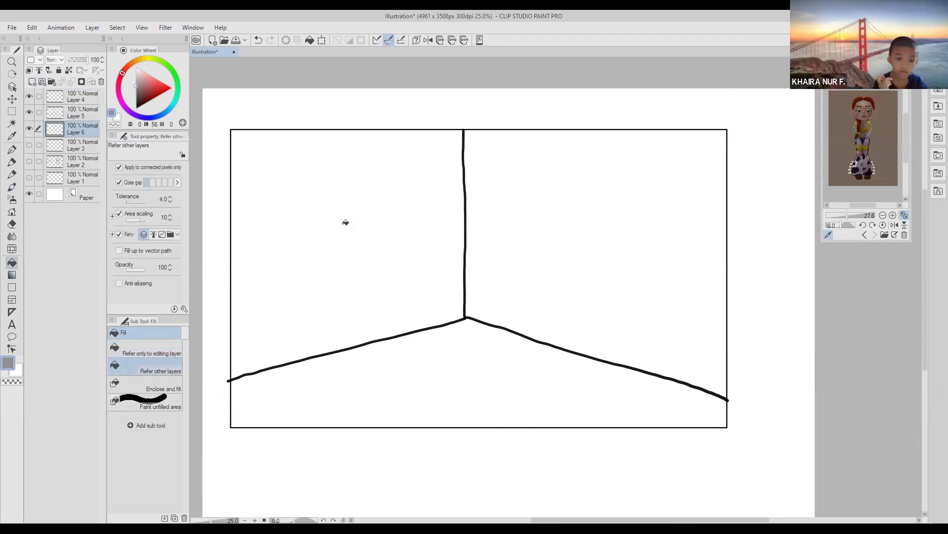
left_click(403, 206)
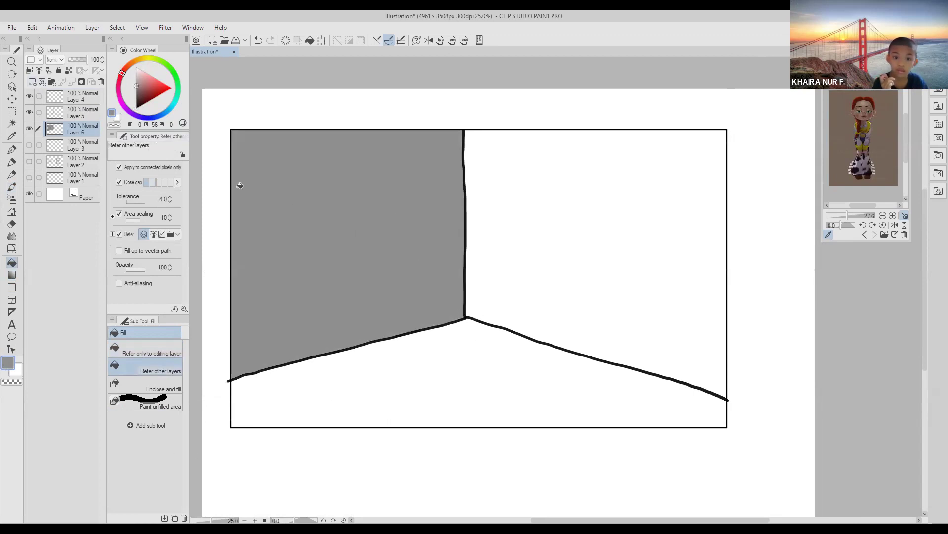
left_click_drag(145, 81, 136, 74)
left_click(556, 236)
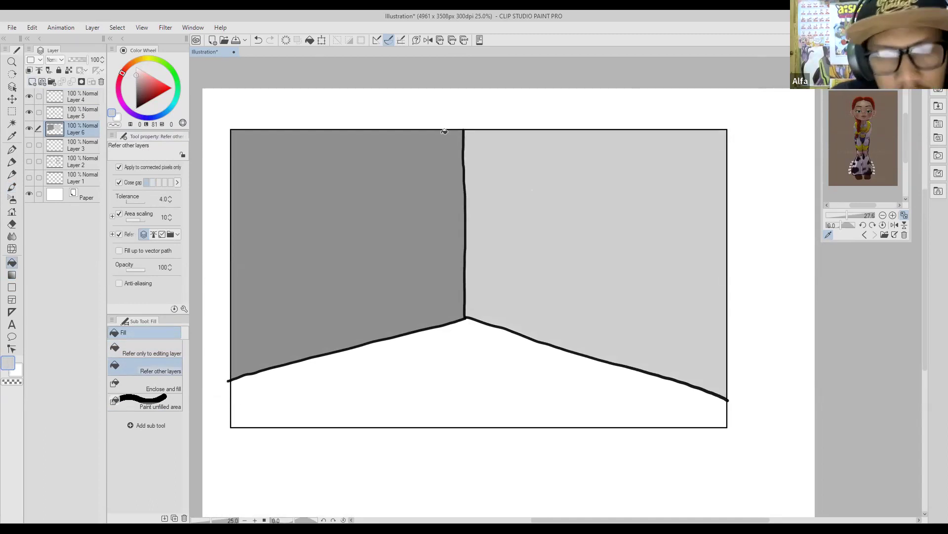
- Hide the grey fill layer, add an empty layer above Layer 5, and show the fill layer again
left_click(29, 128)
left_click(29, 116)
left_click(28, 113)
left_click(28, 113)
left_click(28, 113)
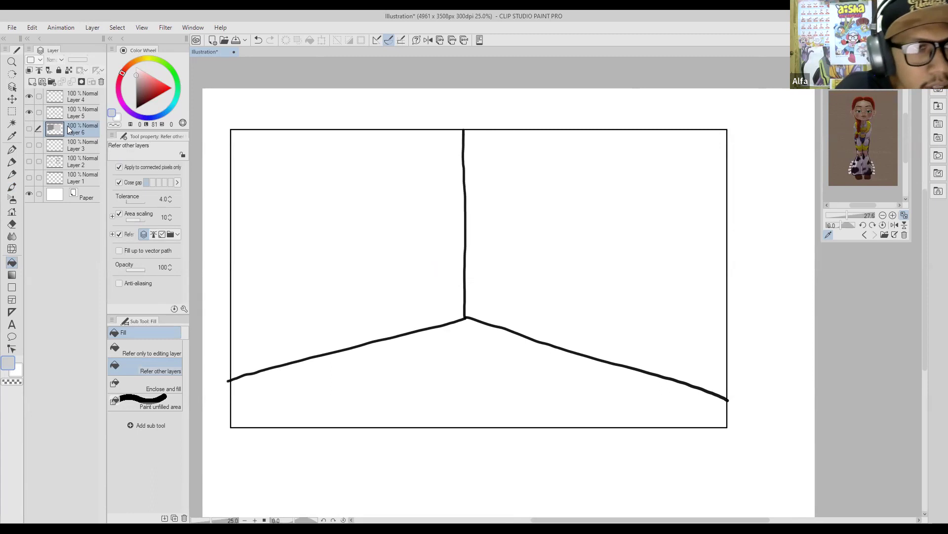
left_click(78, 110)
key("ctrl+shift+n")
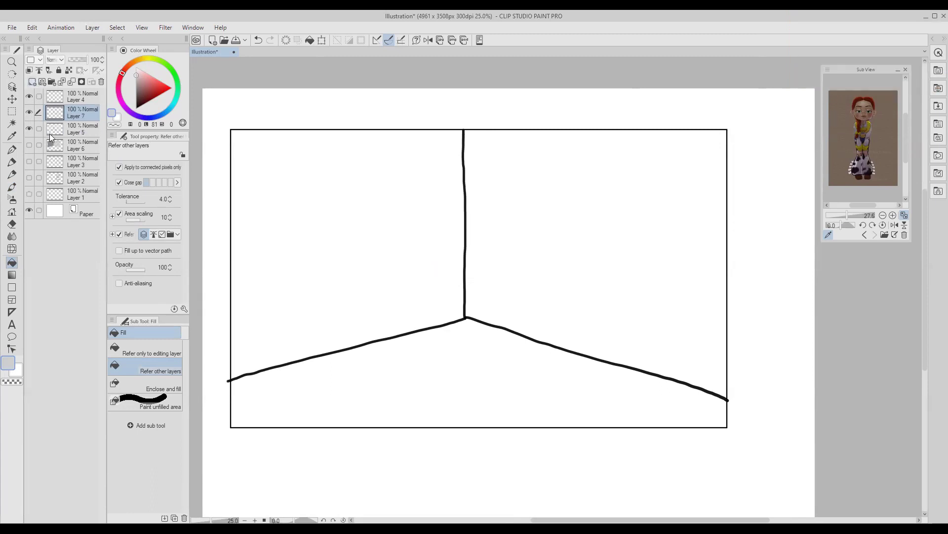
left_click(29, 145)
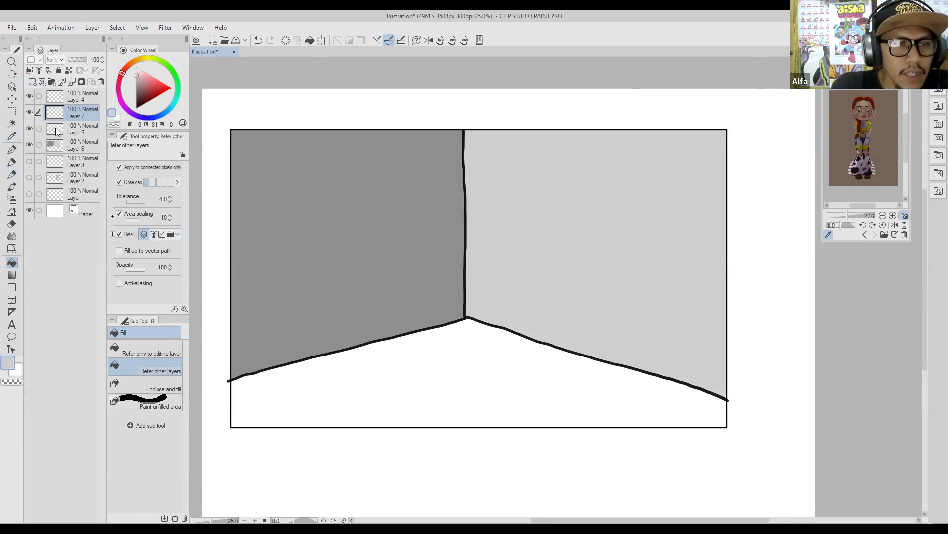
- Hide Layers 7, 5 and 6, leaving only the frame, and add a new layer above them
left_click(30, 129)
left_click(29, 127)
left_click(29, 113)
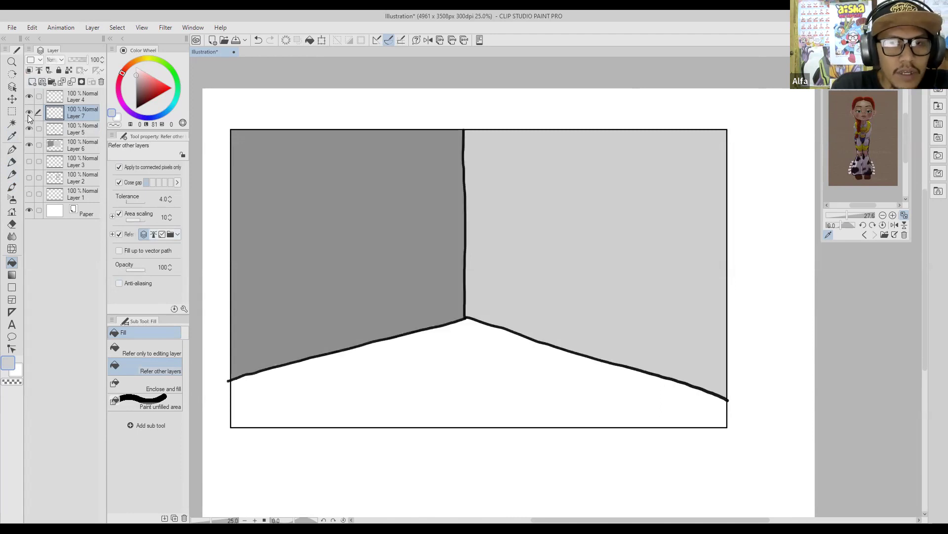
left_click(29, 112)
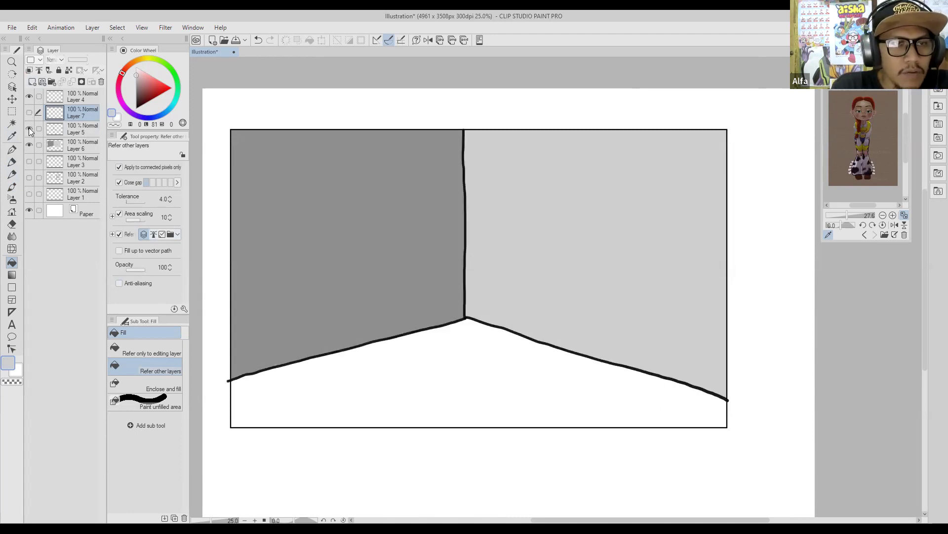
left_click(29, 128)
left_click(28, 145)
left_click(42, 82)
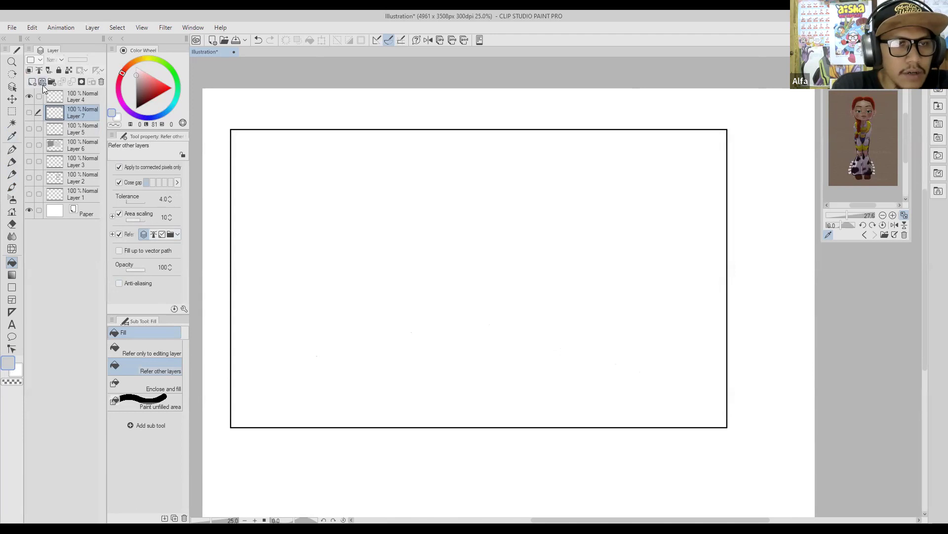
- Draw a second room corner in black Dense watercolor, with its vertical edge left of centre, a short left floor line and a long right one
left_click(136, 107)
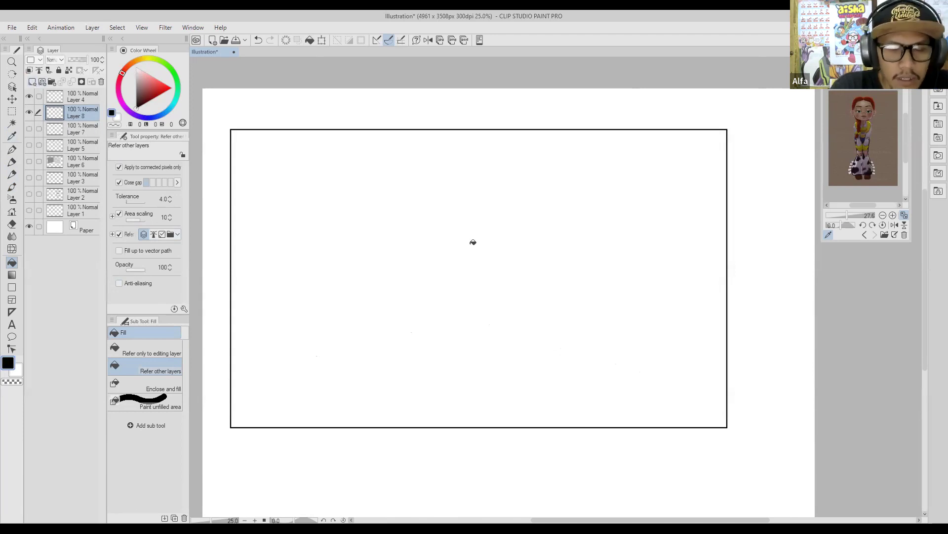
key("b")
left_click_drag(408, 232, 413, 211)
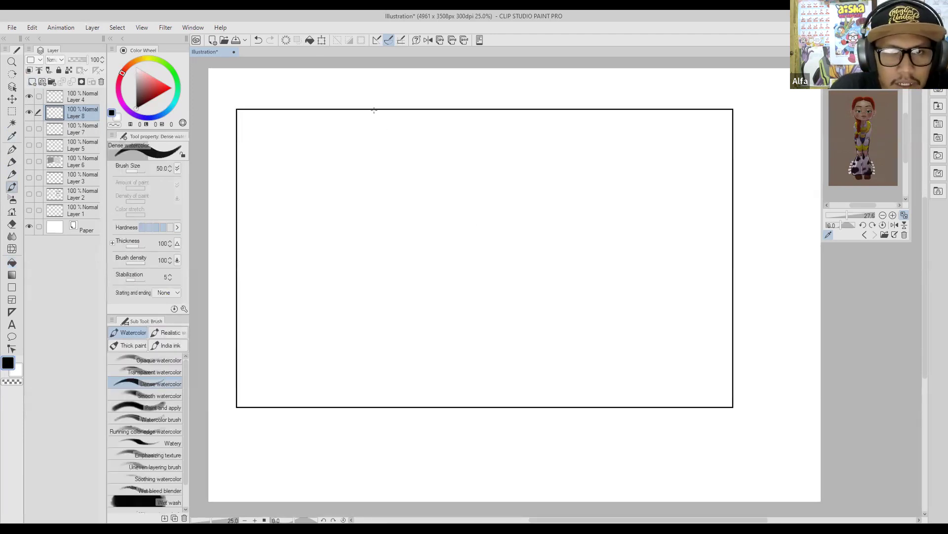
left_click(29, 144)
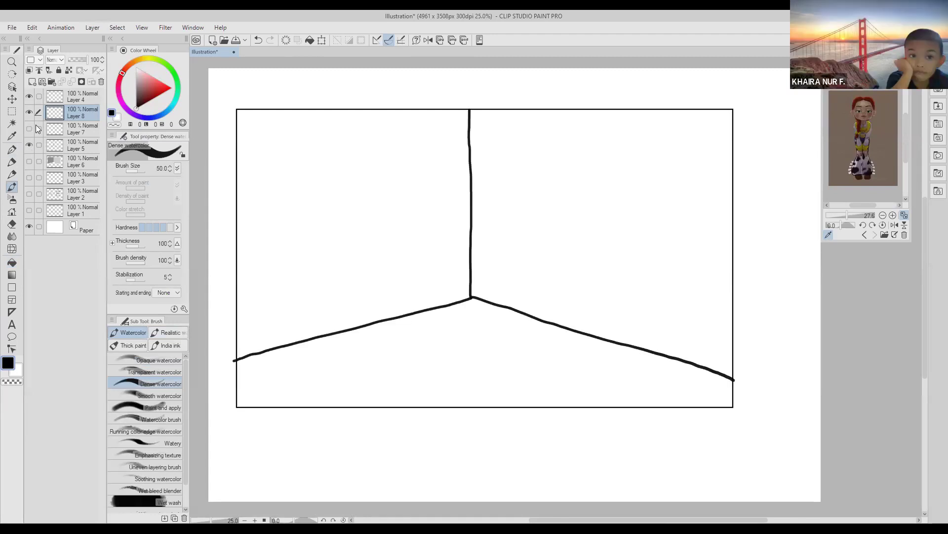
left_click(29, 145)
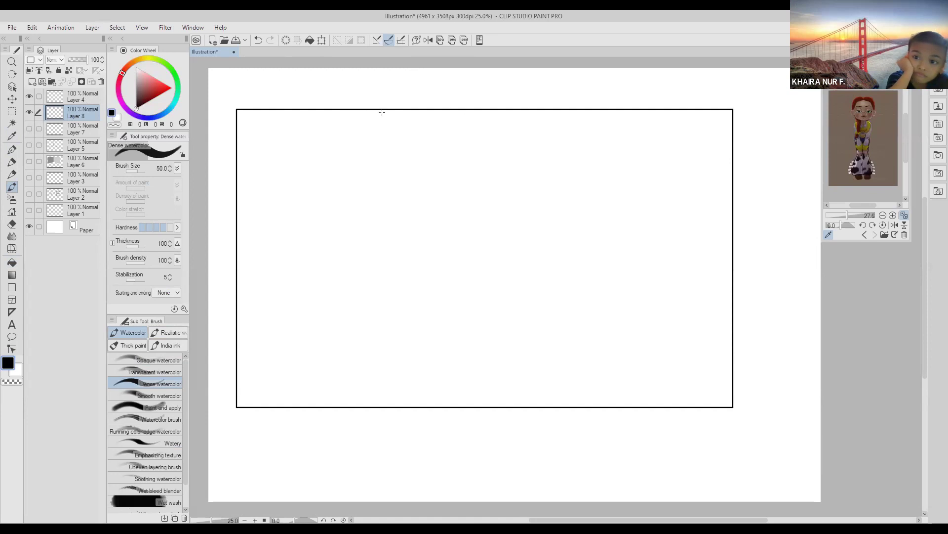
left_click_drag(345, 109, 349, 346)
mouse_move(314, 374)
left_mouse_down()
mouse_move(306, 316)
mouse_move(342, 290)
mouse_move(247, 331)
left_mouse_up()
mouse_move(413, 291)
left_mouse_down()
mouse_move(322, 340)
mouse_move(384, 324)
mouse_move(703, 345)
left_mouse_up()
left_click_drag(526, 319, 578, 320)
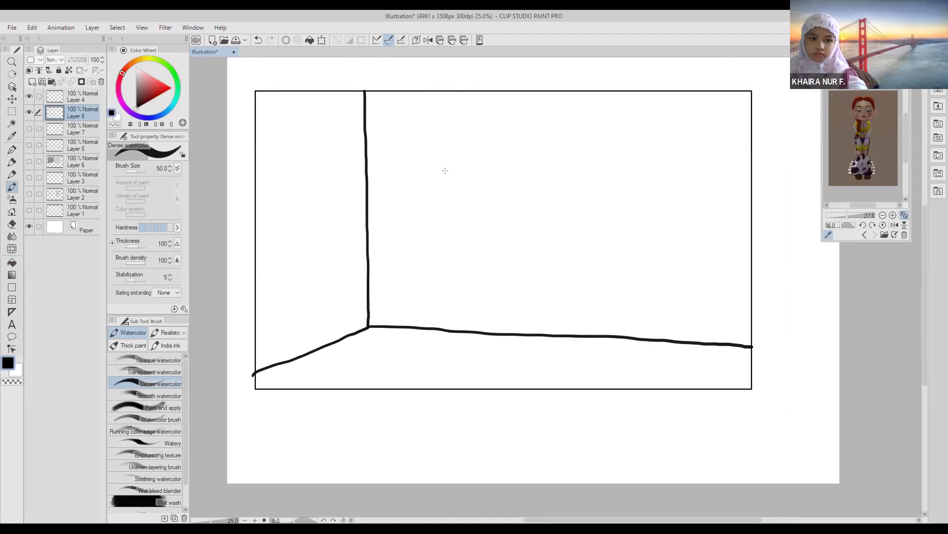
- Add a new layer beneath Layer 8's off-centre corner lines and keep it selected
left_click(81, 129)
left_click(33, 82)
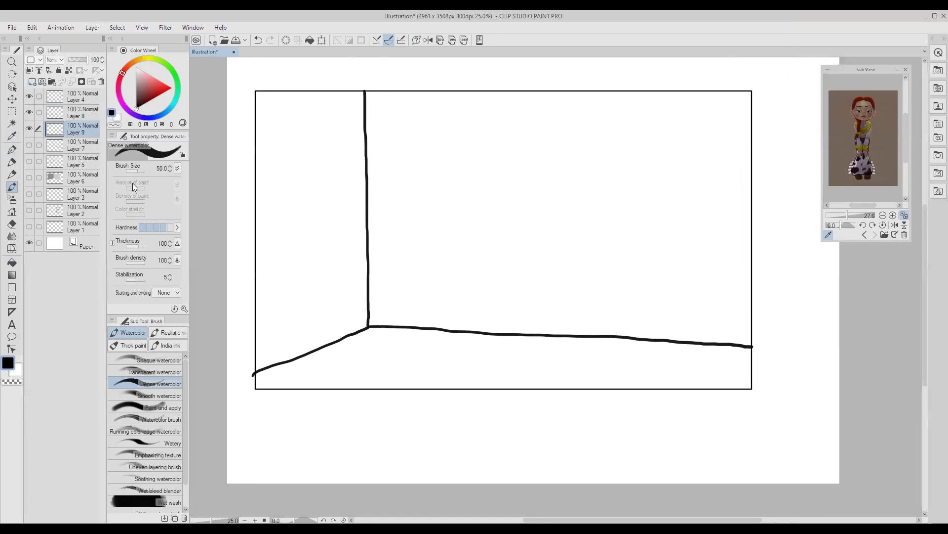
left_click(79, 181)
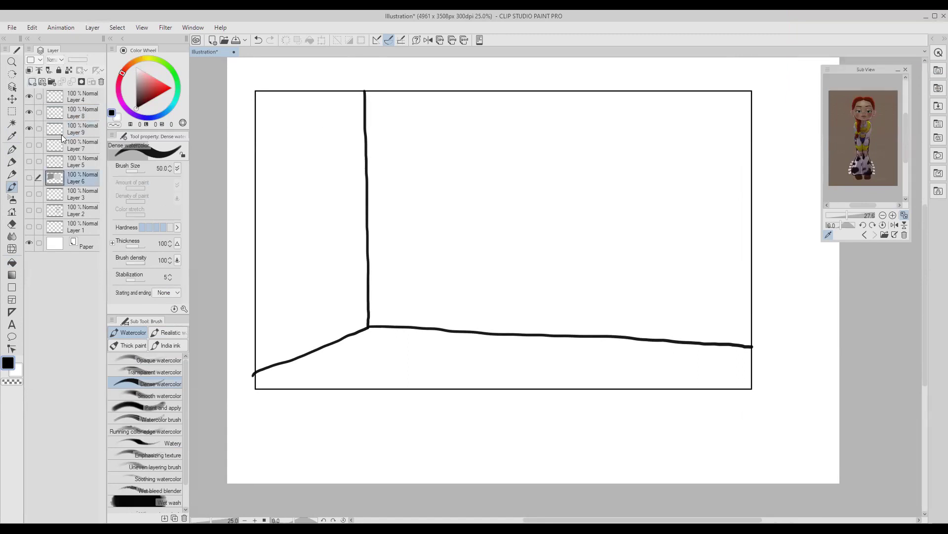
left_click(77, 132)
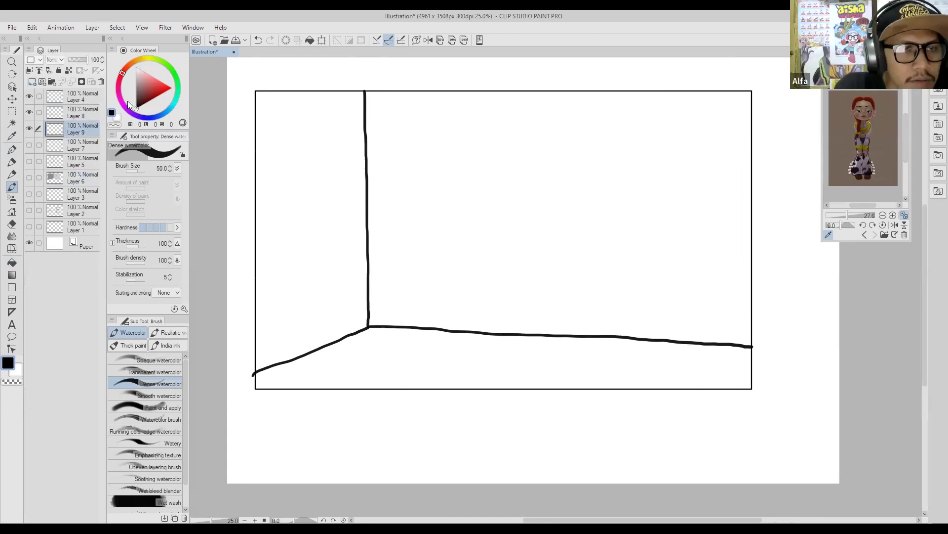
- Fill the off-centre corner's narrow left wall with mid grey and its wide right wall with light grey
left_click(138, 82)
left_click_drag(137, 85, 134, 86)
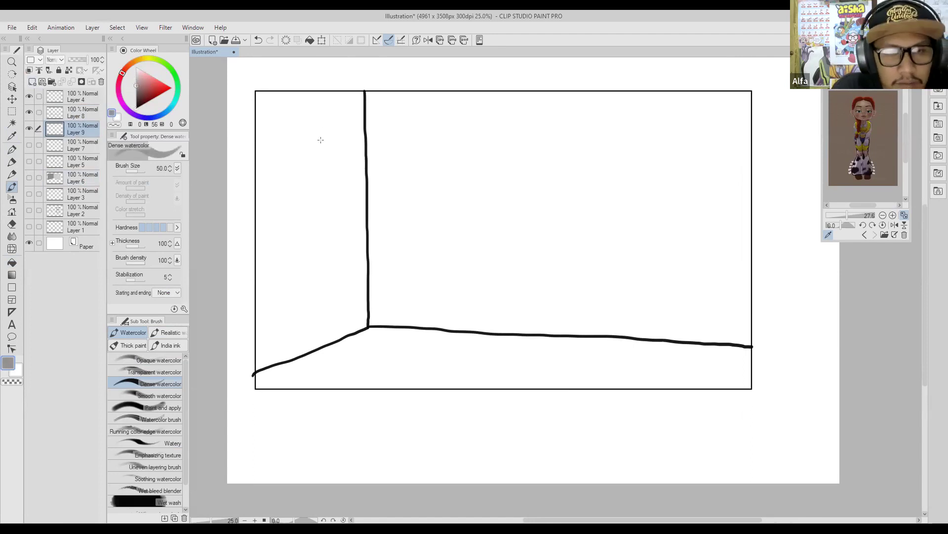
key("b")
key("g")
key("g")
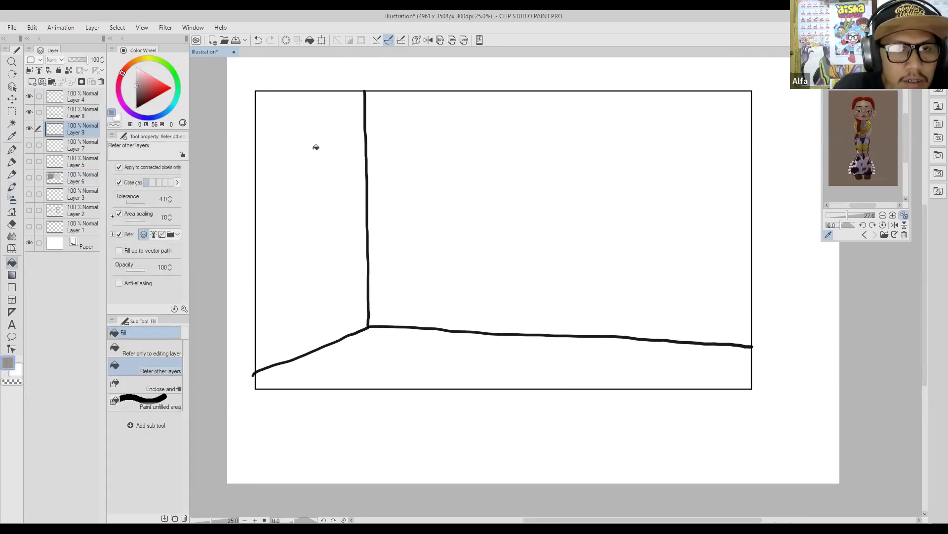
left_click(318, 149)
left_click_drag(139, 85, 136, 76)
left_click(574, 194)
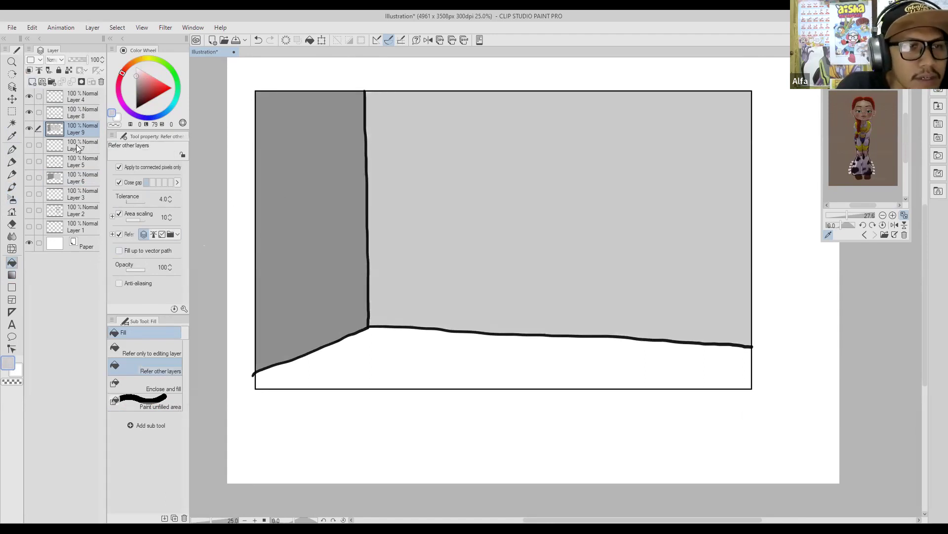
- Group the off-centre corner's Layers 8 and 9 in a new folder, then collapse and hide it
left_click(79, 114)
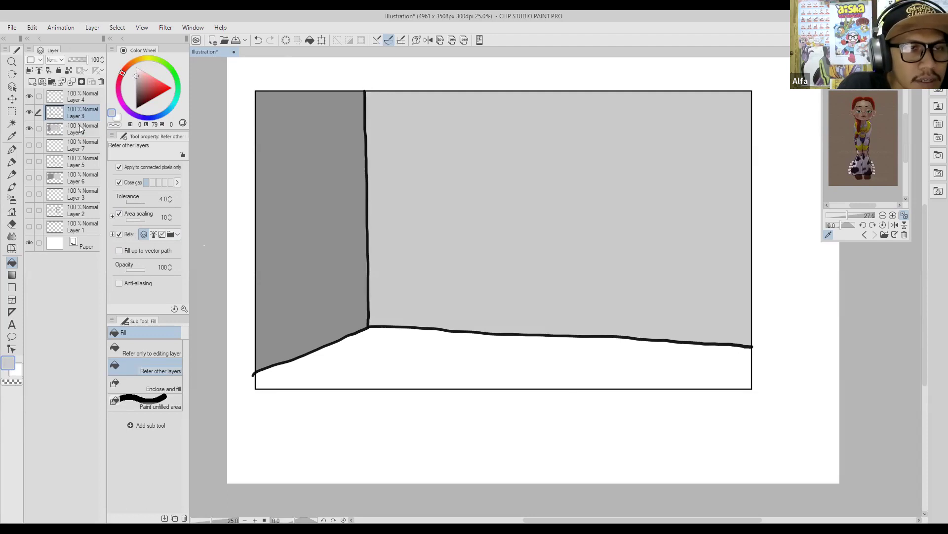
left_click(79, 128, "ctrl")
left_click(51, 82)
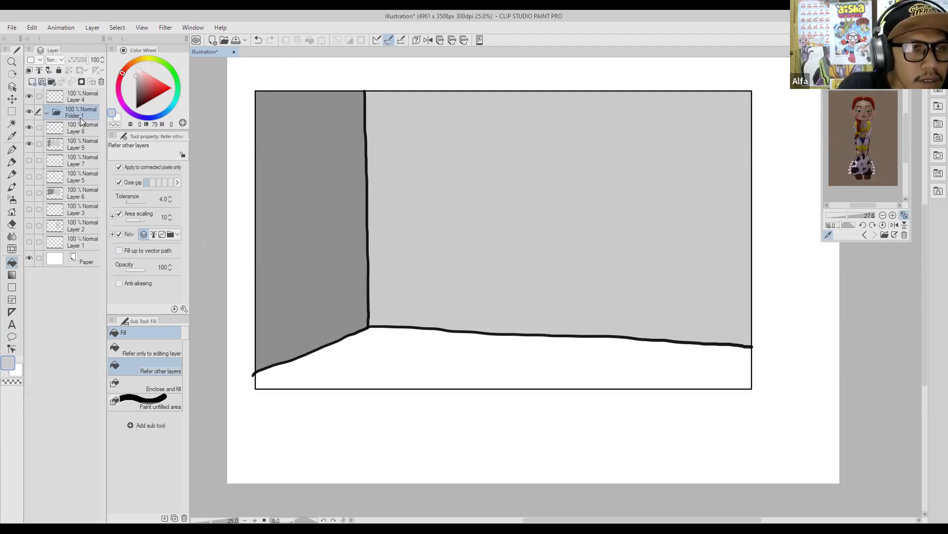
left_click(81, 140)
left_click(79, 129, "ctrl")
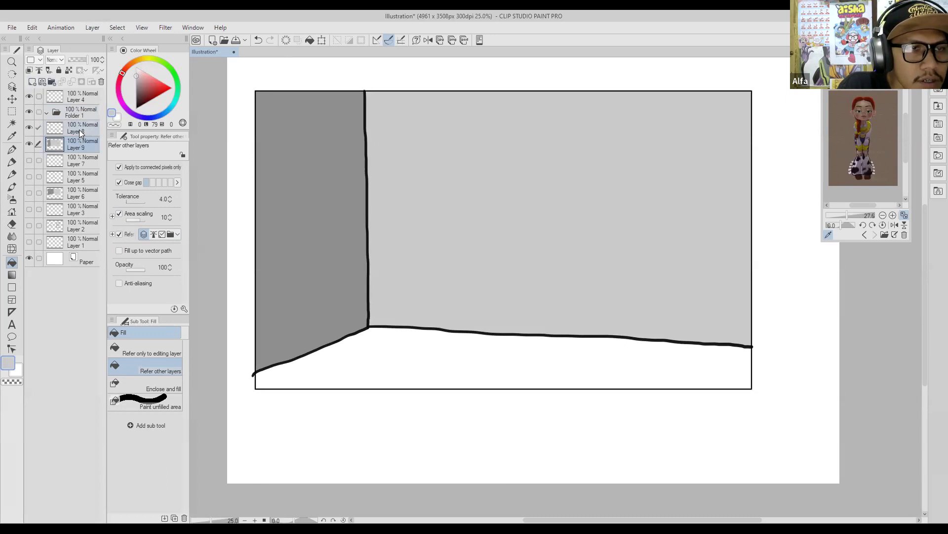
left_click(71, 115)
left_click(46, 112)
left_click(29, 112)
left_click(28, 111)
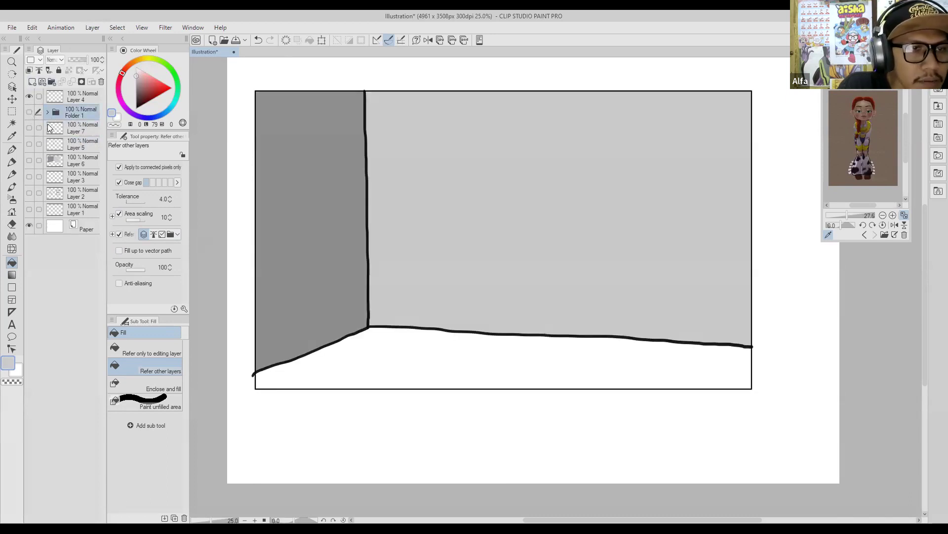
- Put the centred corner's Layers 5 and 6 in a second folder with both visible, collapse it, and show the first folder again
left_click(72, 141)
left_click(51, 82)
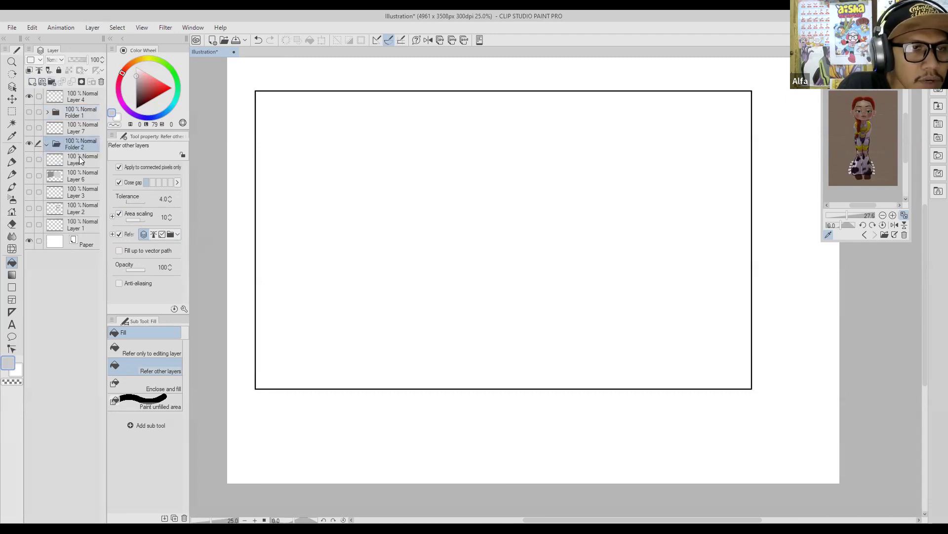
left_click(74, 158)
left_click(30, 159)
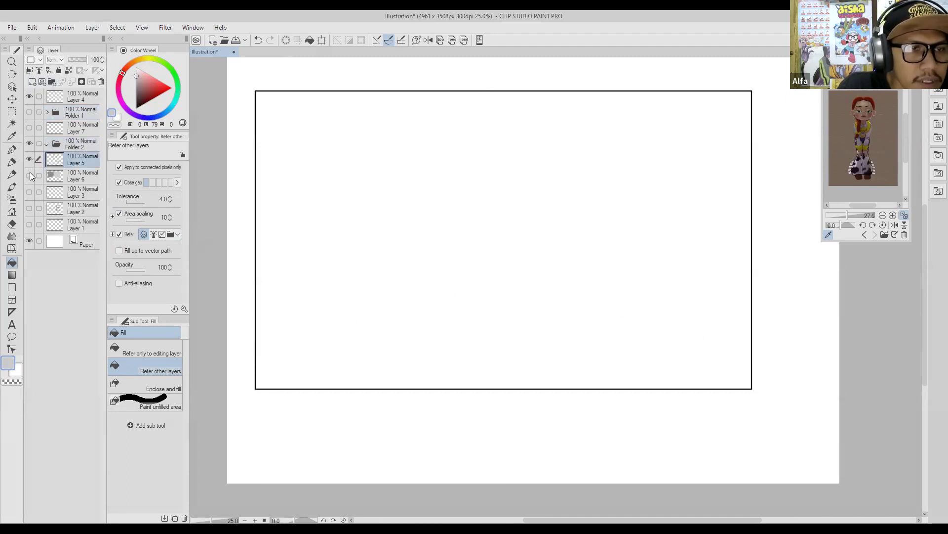
left_click(29, 174)
left_click(79, 173)
left_click(83, 159, "ctrl")
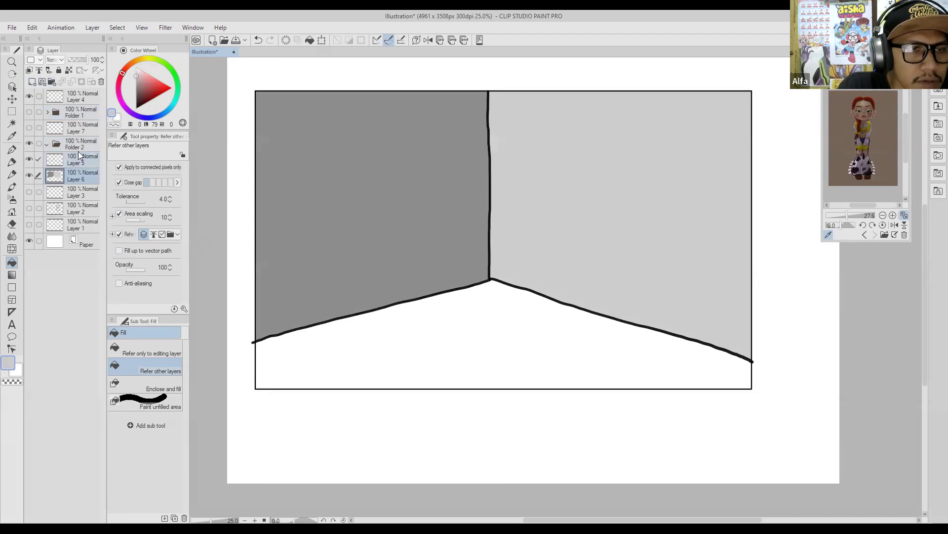
left_click(47, 144)
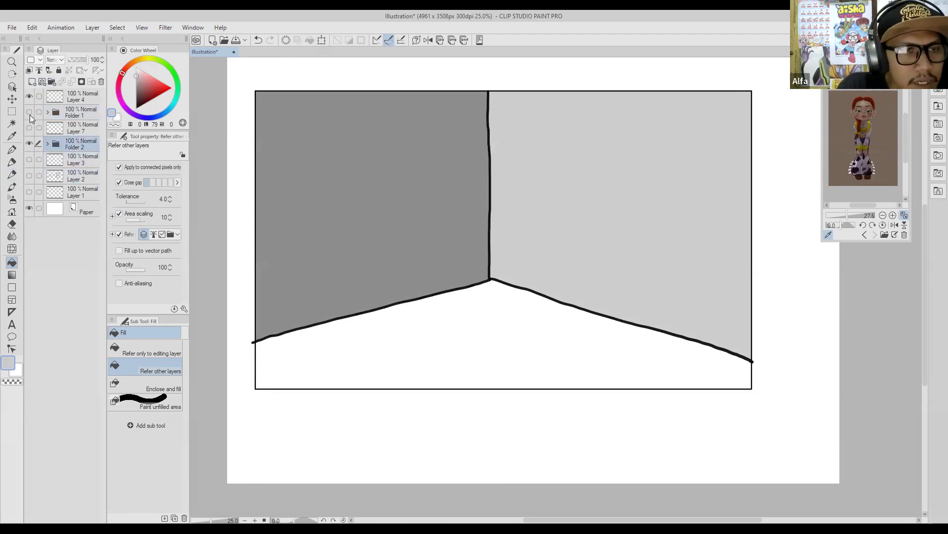
left_click(28, 113)
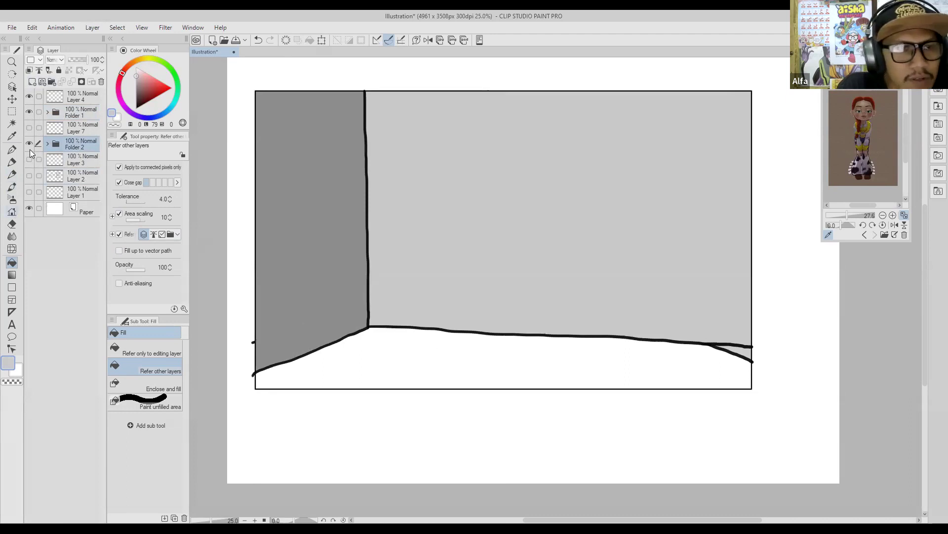
- Compare the centred and off-centre corner drawings by showing Folder 1 and Folder 2 alternately, and finish with both hidden
left_click(29, 144)
left_click(28, 144)
left_click(29, 113)
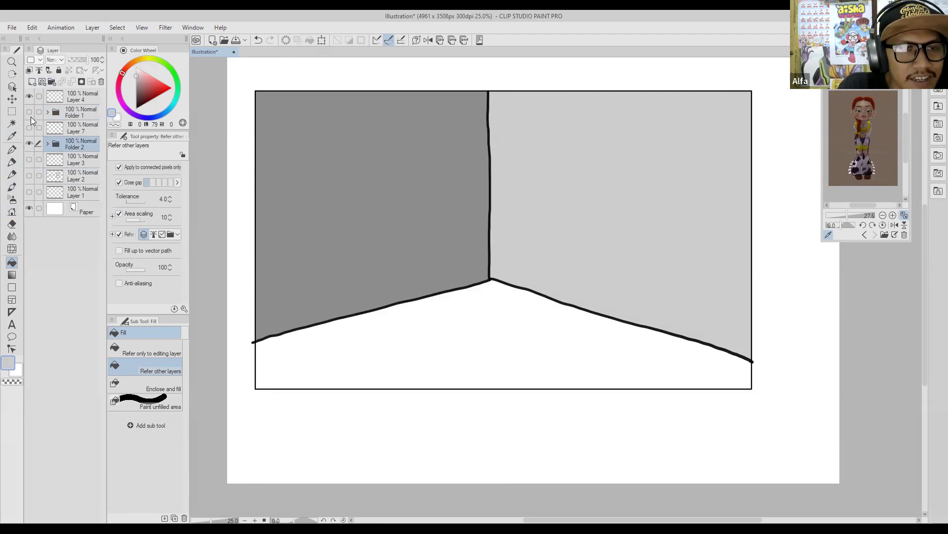
left_click(29, 143)
left_click(29, 112)
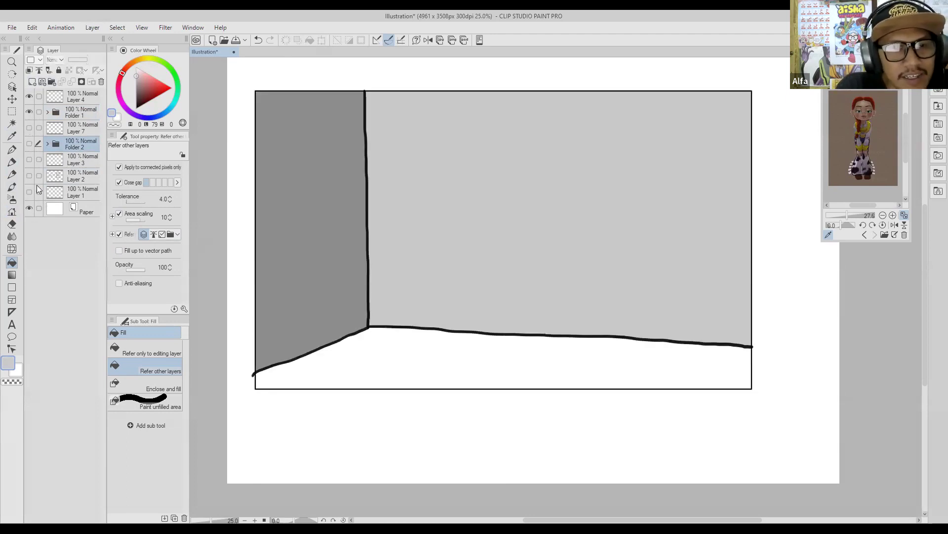
left_click(29, 111)
left_click(29, 143)
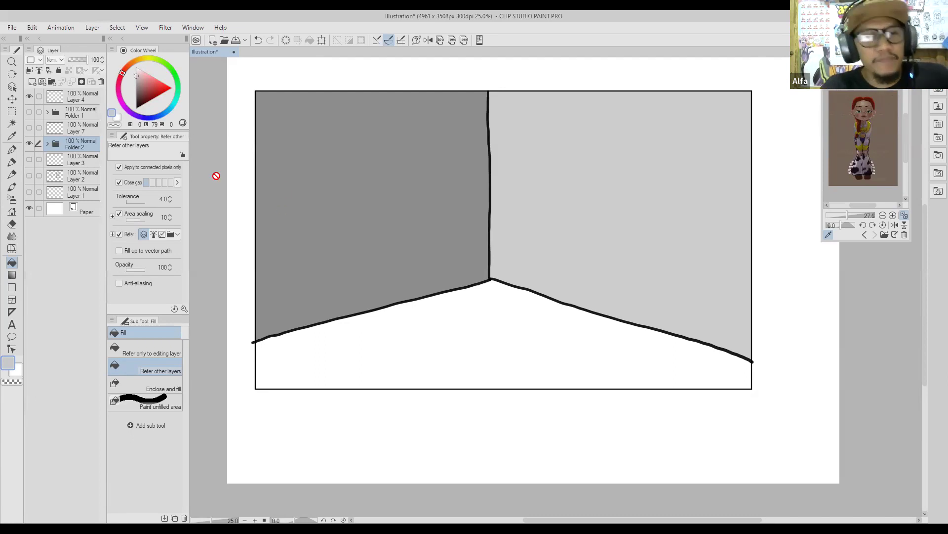
left_click(29, 143)
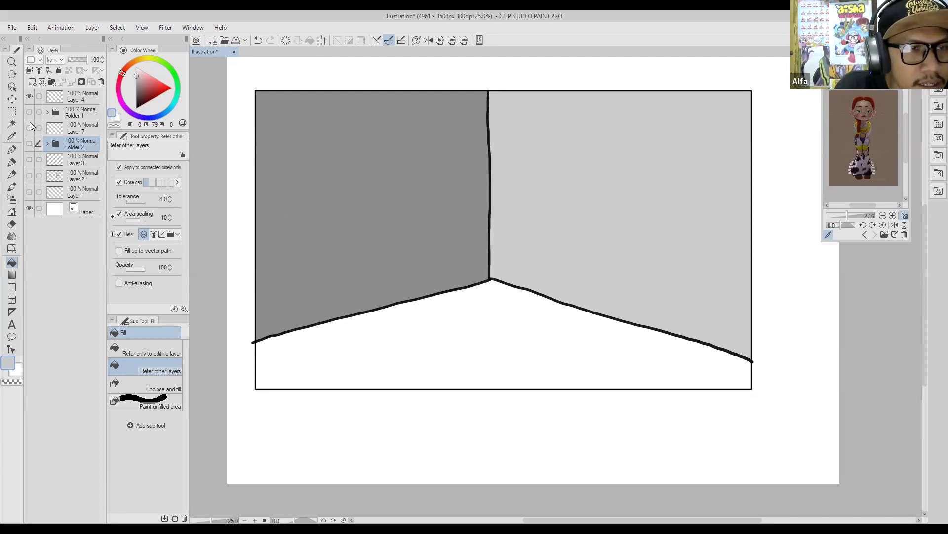
left_click(29, 113)
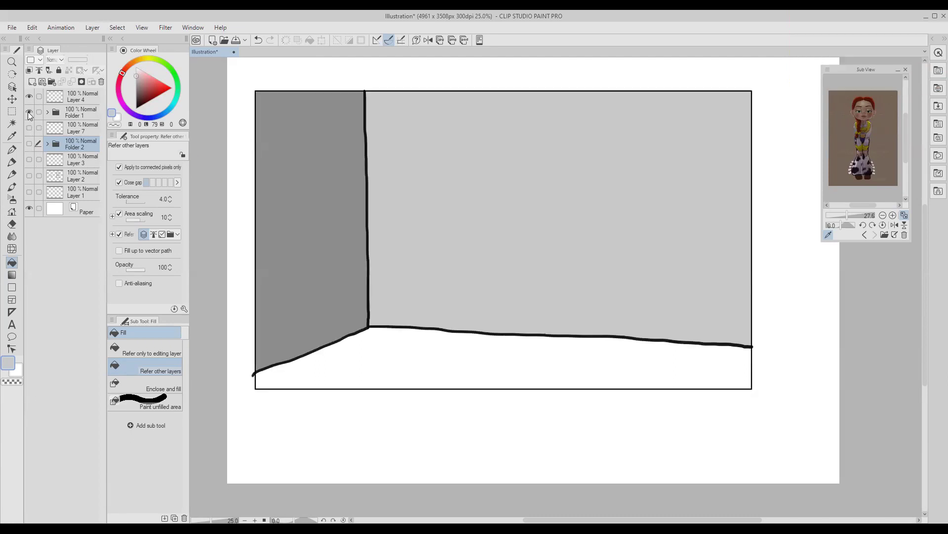
left_click(28, 112)
left_click(29, 143)
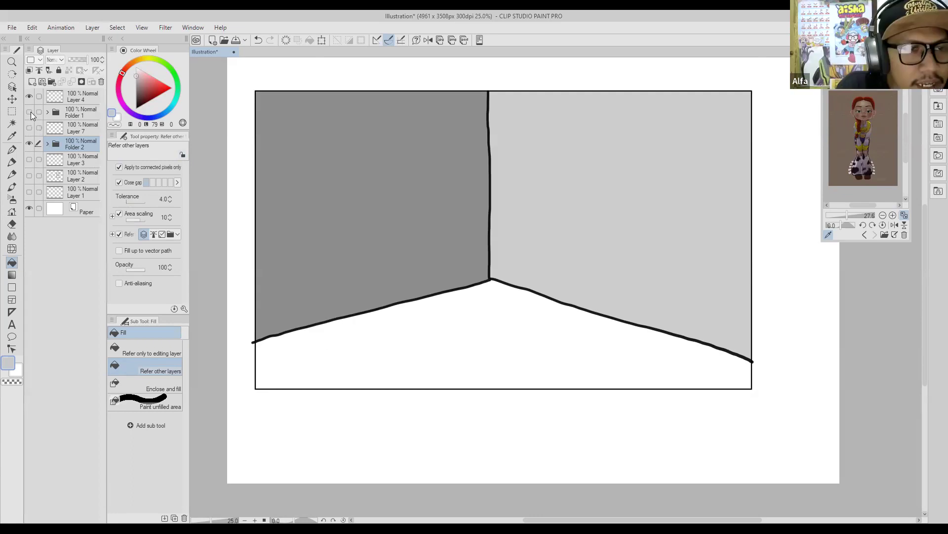
left_click(29, 112)
left_click(29, 143)
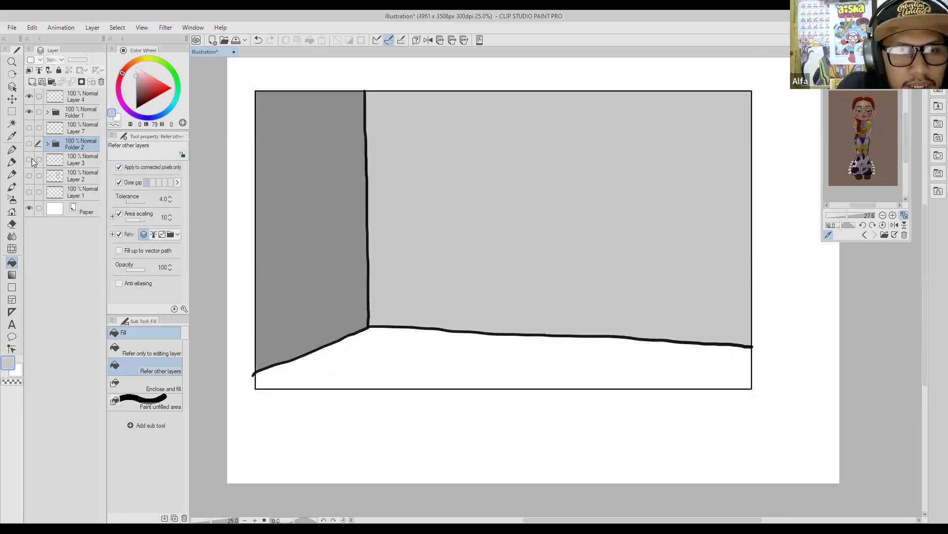
left_click(29, 111)
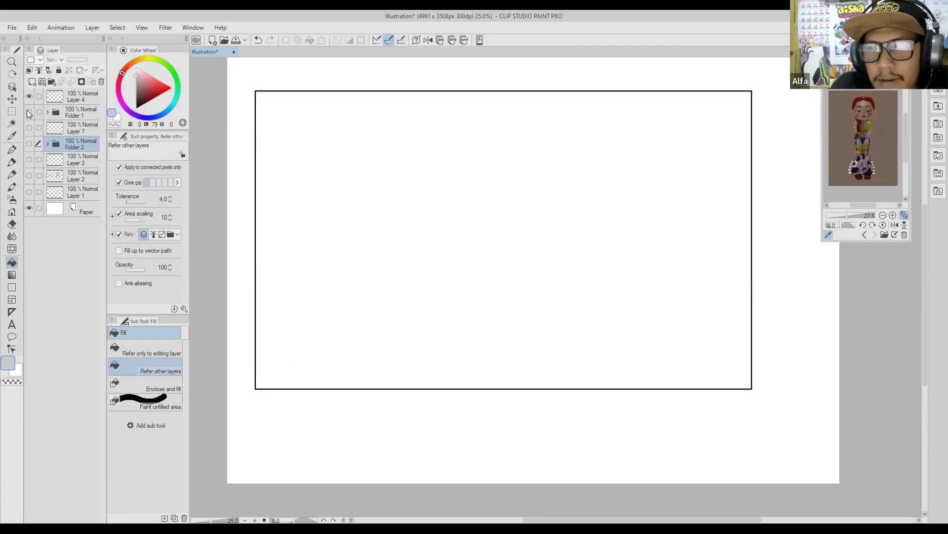
- Create a new folder above Folder 1, put a new empty layer inside it, and hide the centred corner's Folder 2
left_click(69, 113)
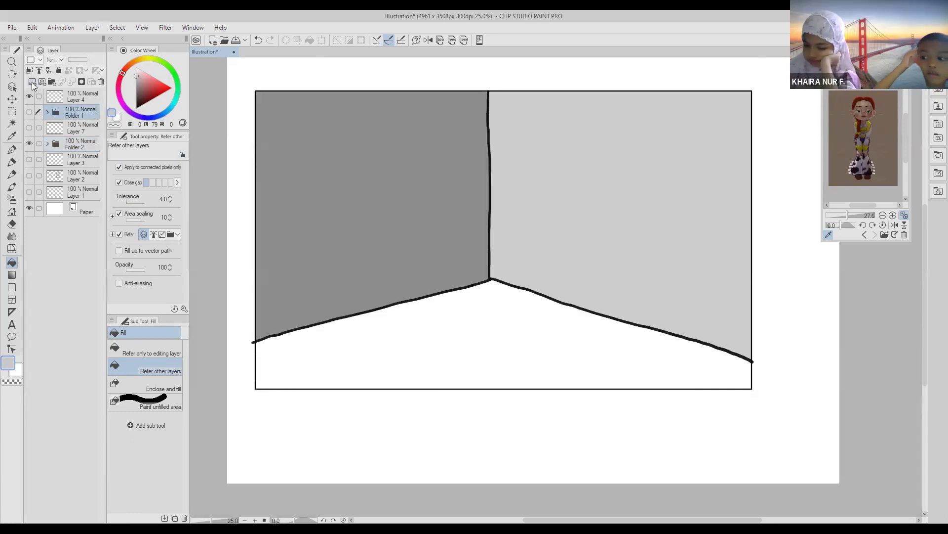
left_click(32, 82)
left_click(51, 82)
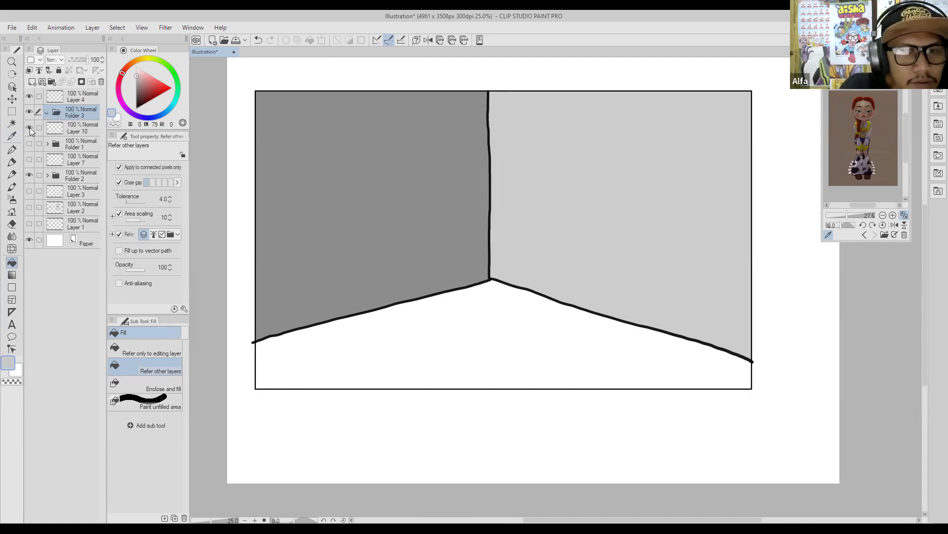
left_click(33, 82)
key("ctrl+z")
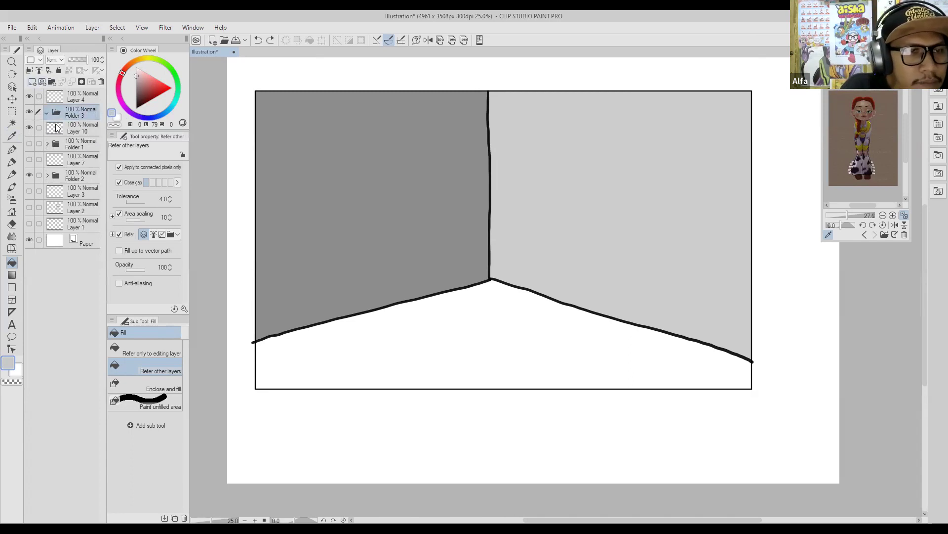
left_click(29, 128)
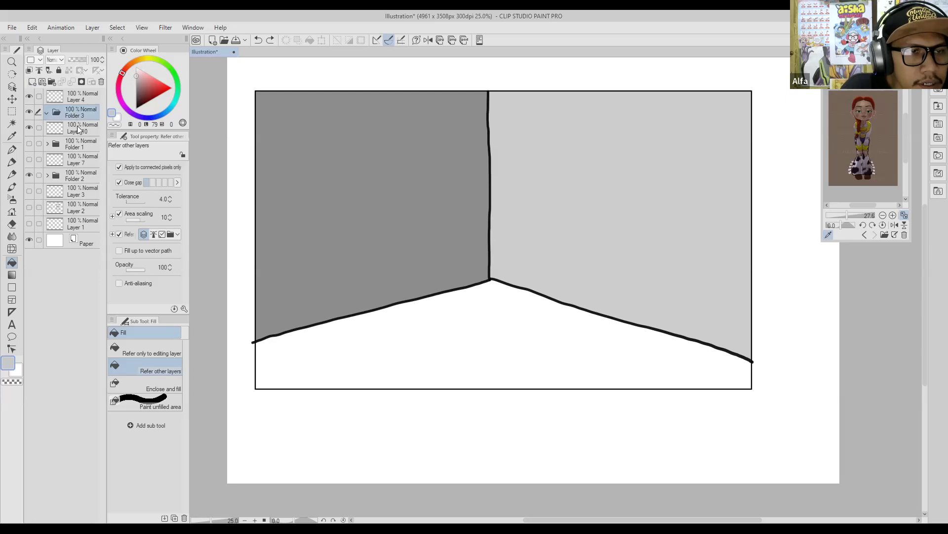
left_click(77, 122)
left_click_drag(51, 135, 57, 114)
left_click(29, 175)
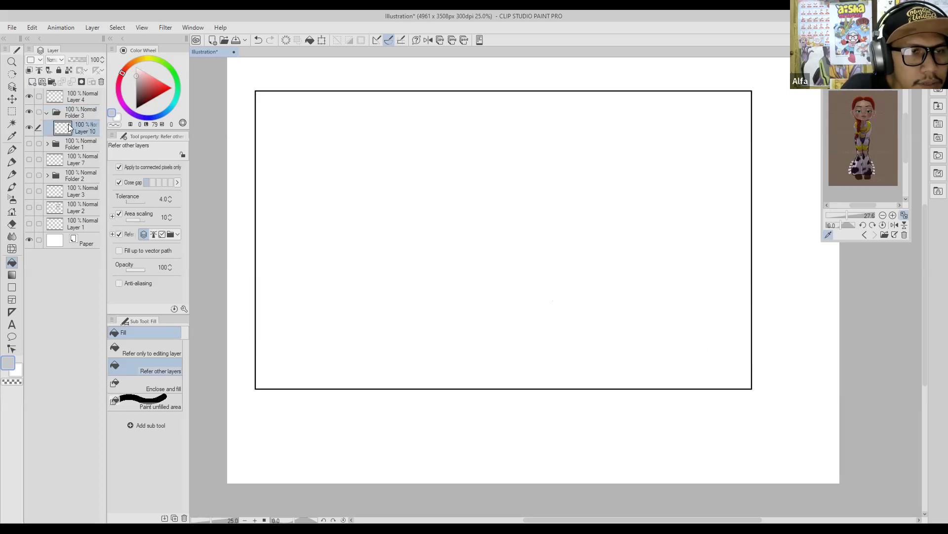
- Draw a ceiling corner on Layer 10 in black Dense watercolor: a vertical edge down to the frame and two ceiling edges rising outward
key("b")
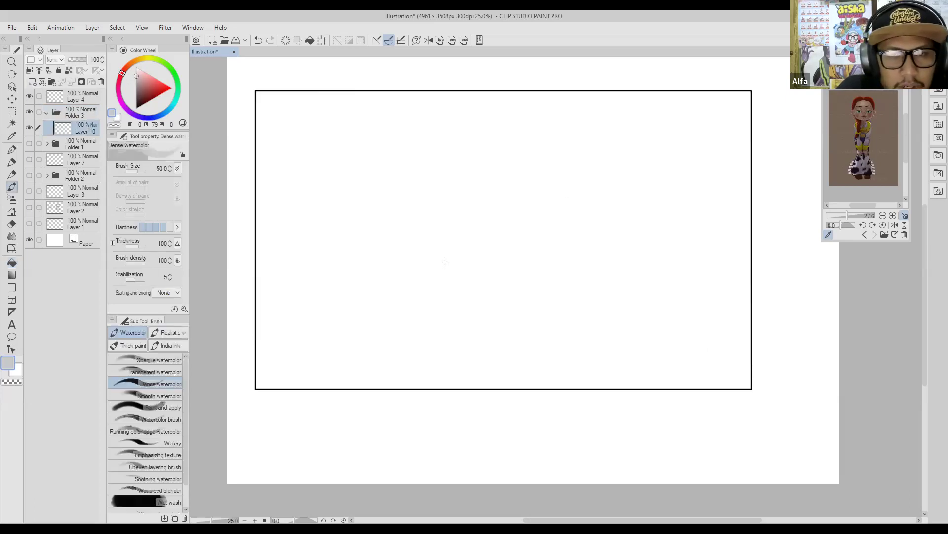
left_click_drag(268, 93, 306, 123)
key("ctrl+z")
left_click_drag(142, 99, 126, 120)
left_click_drag(285, 92, 429, 169)
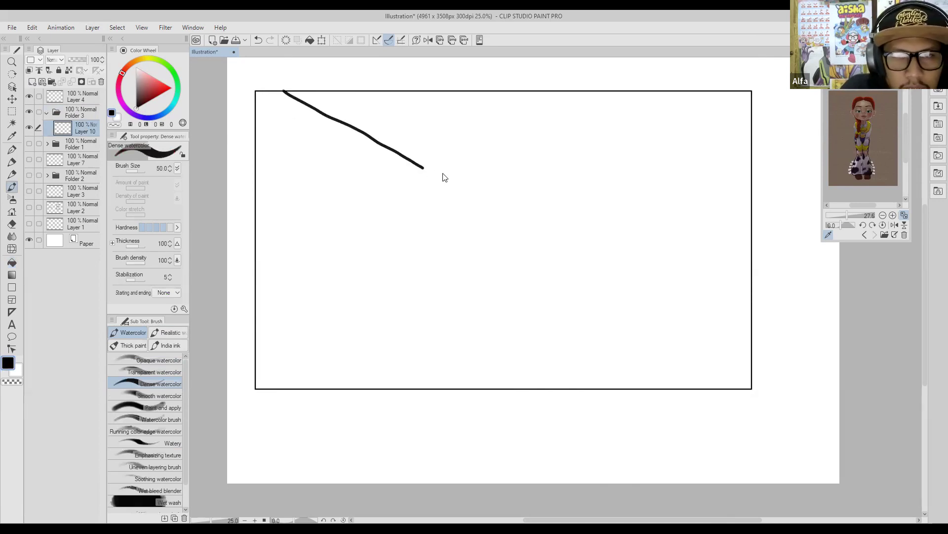
key("ctrl+z")
left_click_drag(458, 203, 461, 390)
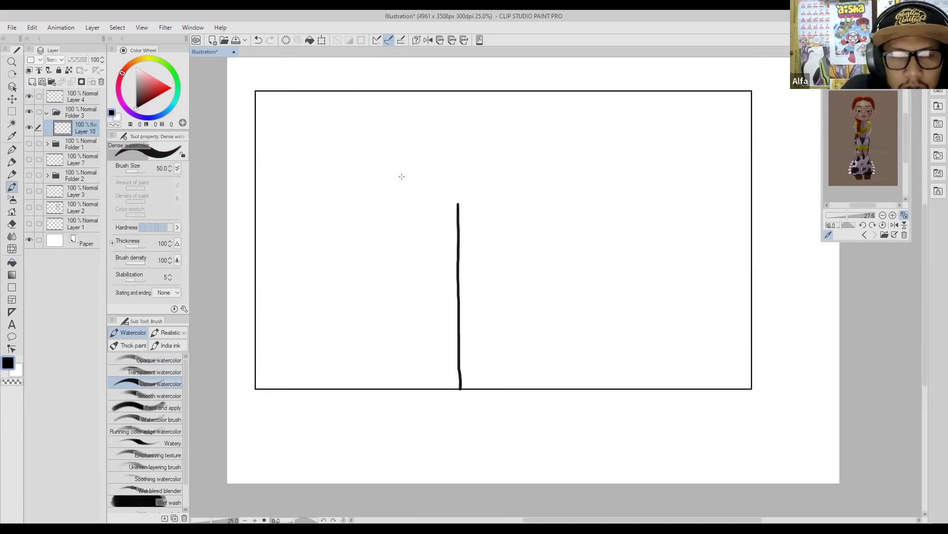
left_click_drag(459, 203, 281, 91)
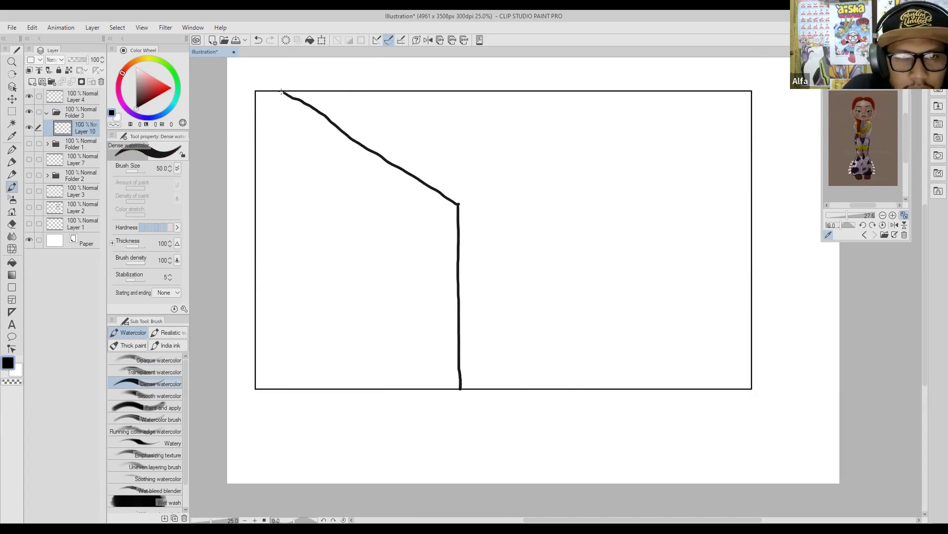
left_click_drag(459, 203, 629, 168)
key("ctrl+z")
left_click_drag(458, 205, 752, 154)
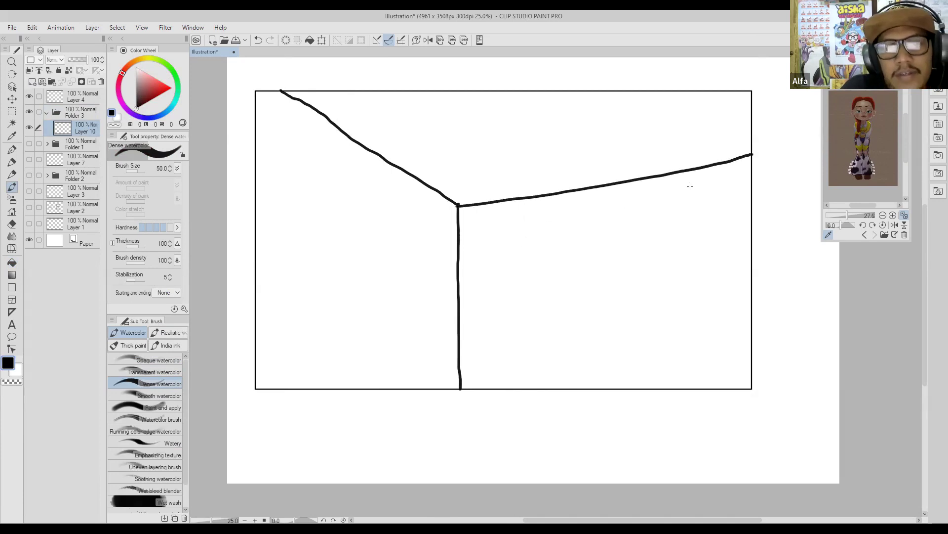
- Add a new layer inside Folder 3 and place it beneath Layer 10's ceiling corner lines
left_click_drag(515, 236, 512, 220)
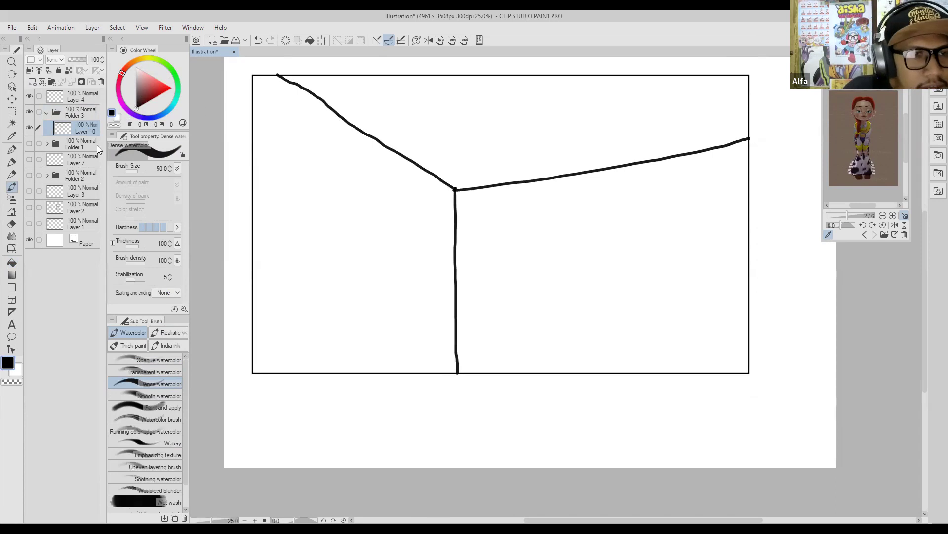
left_click(32, 82)
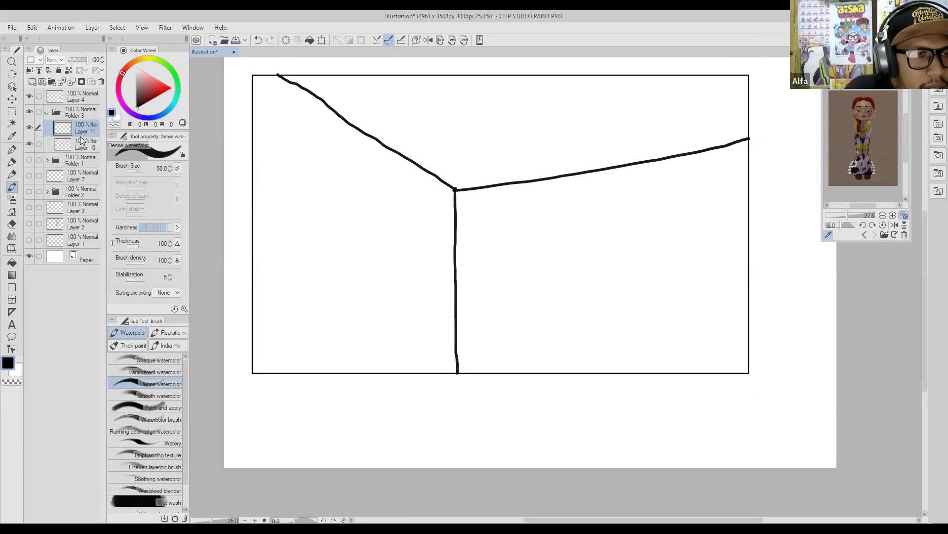
left_click_drag(81, 128, 81, 147)
- Fill the ceiling view's left wall with mid grey and its right wall with light grey
left_click_drag(137, 76, 116, 91)
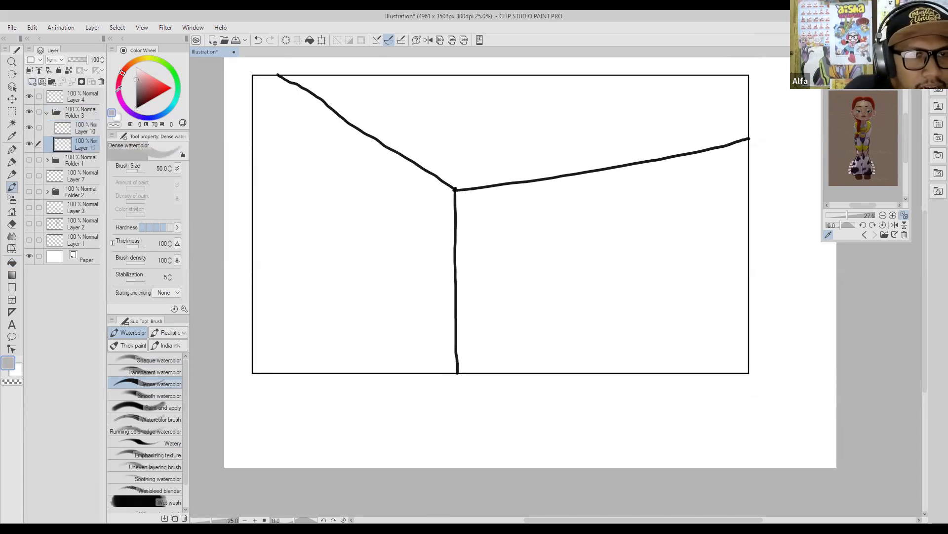
key("g")
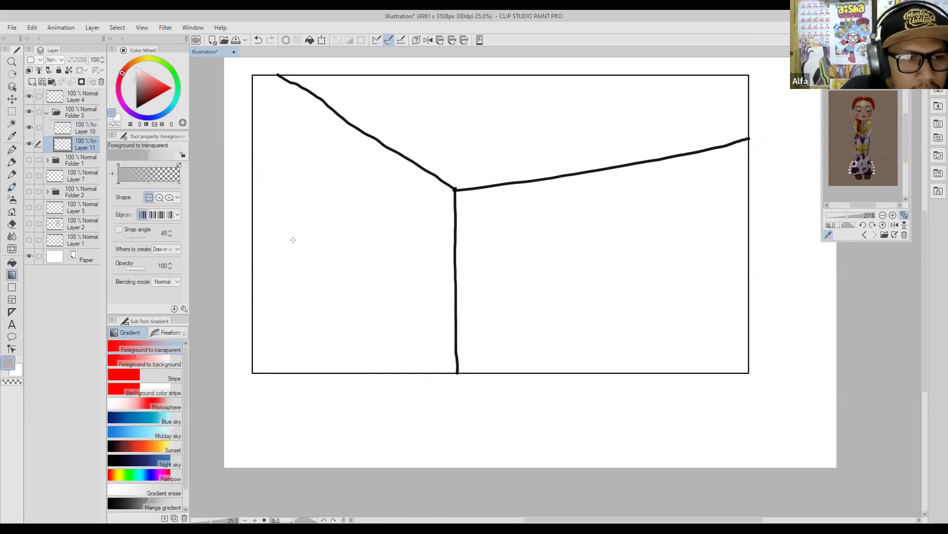
key("g")
left_click(348, 225)
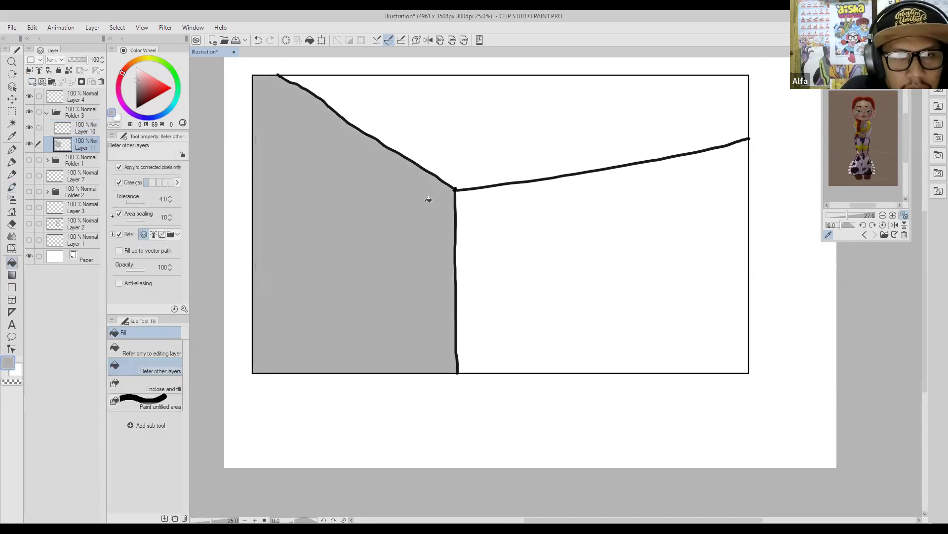
left_click_drag(138, 79, 136, 71)
left_click(664, 212)
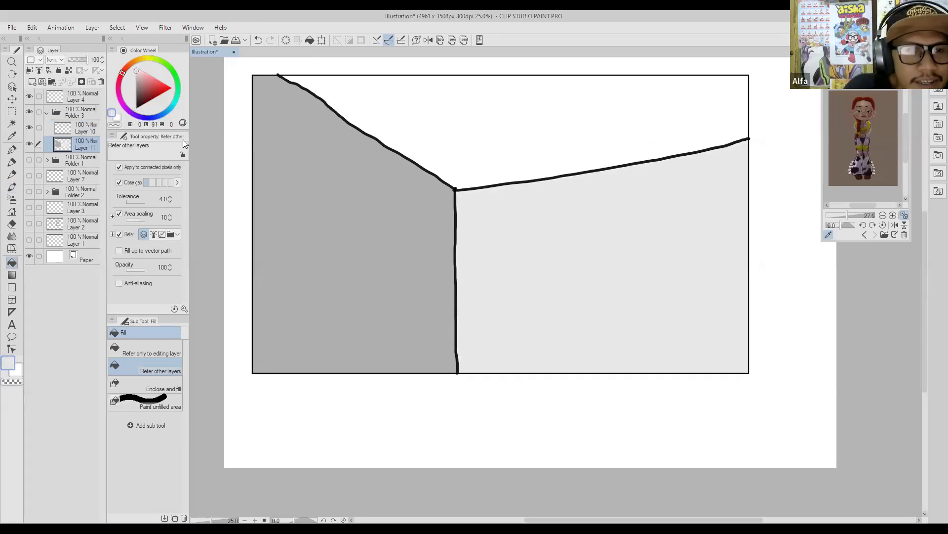
- Draw black perspective grid lines across the white ceiling on Layer 10 with the Dense watercolor brush
key("b")
left_click(95, 130)
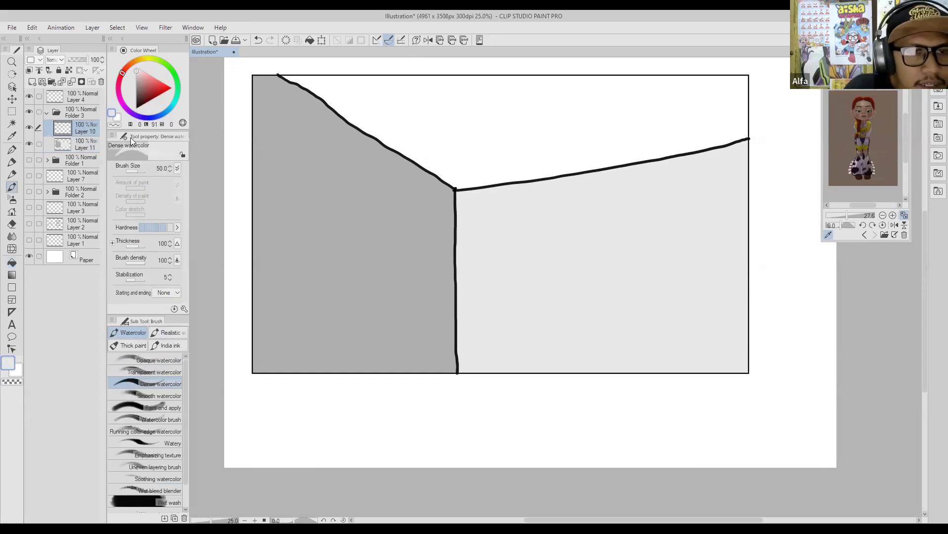
left_click(134, 104)
left_click_drag(126, 111, 137, 108)
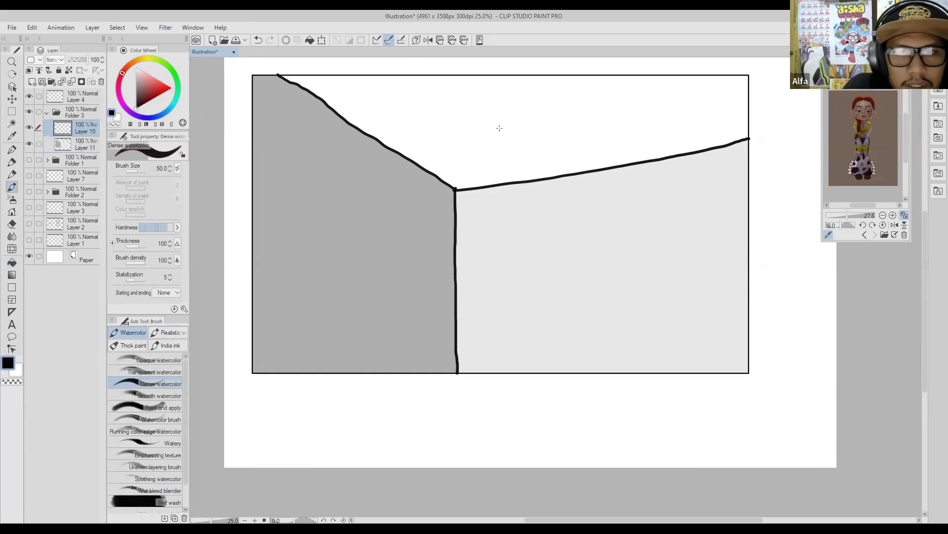
left_click_drag(385, 144, 688, 84)
left_click_drag(445, 73, 581, 179)
left_click_drag(629, 73, 725, 145)
- Outline two small slanted rectangular panels on the ceiling, one on each side of the long crosswise grid line
left_click(554, 119)
mouse_move(555, 119)
left_mouse_down()
mouse_move(598, 109)
mouse_move(564, 130)
mouse_move(629, 118)
mouse_move(624, 104)
mouse_move(634, 117)
left_mouse_up()
mouse_move(524, 90)
left_mouse_down()
mouse_move(589, 93)
mouse_move(536, 99)
mouse_move(587, 89)
mouse_move(562, 88)
mouse_move(568, 77)
mouse_move(596, 87)
left_mouse_up()
key("ctrl+z")
left_click_drag(524, 88, 576, 74)
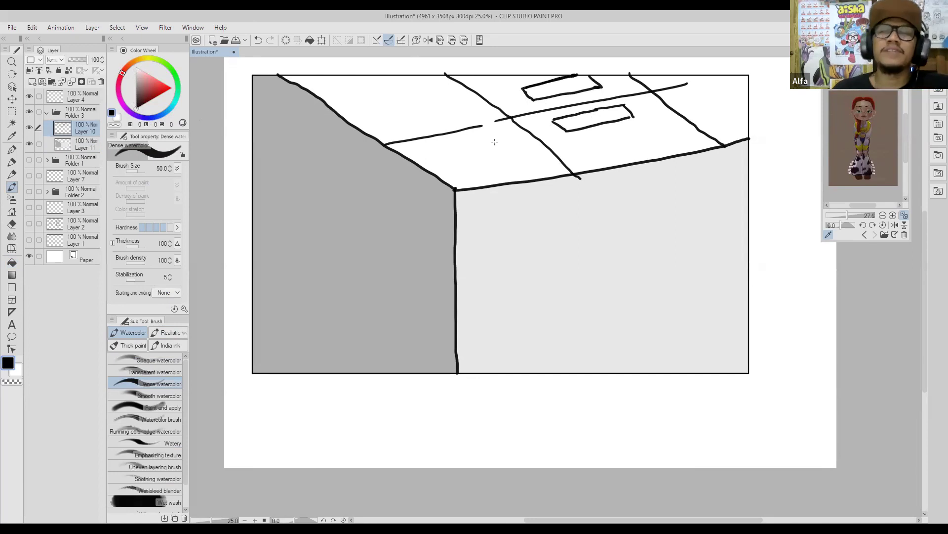
- Sketch a round-headed, one-eyed figure in front of the left wall, with an arrow pointing up toward the ceiling
left_click_drag(545, 187, 508, 183)
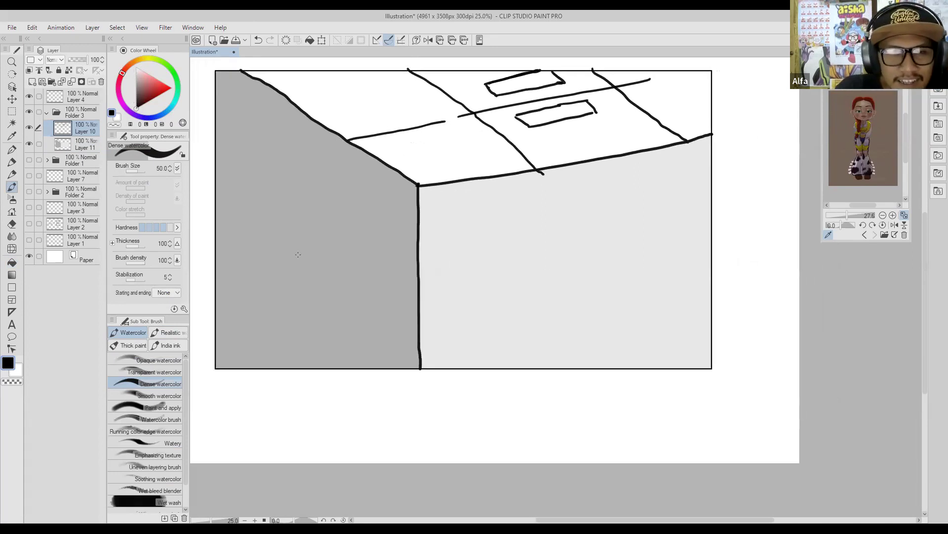
mouse_move(261, 224)
left_mouse_down()
mouse_move(245, 291)
mouse_move(319, 287)
mouse_move(315, 226)
mouse_move(274, 214)
mouse_move(247, 229)
mouse_move(295, 263)
mouse_move(319, 242)
mouse_move(297, 230)
mouse_move(309, 238)
mouse_move(361, 222)
left_mouse_up()
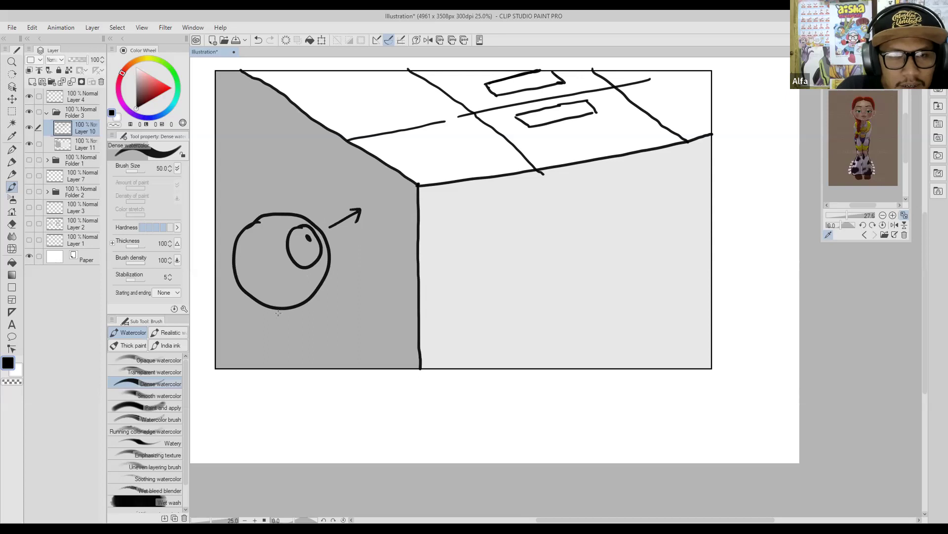
left_click_drag(261, 305, 253, 374)
left_click_drag(308, 303, 322, 374)
left_click_drag(327, 209, 391, 263)
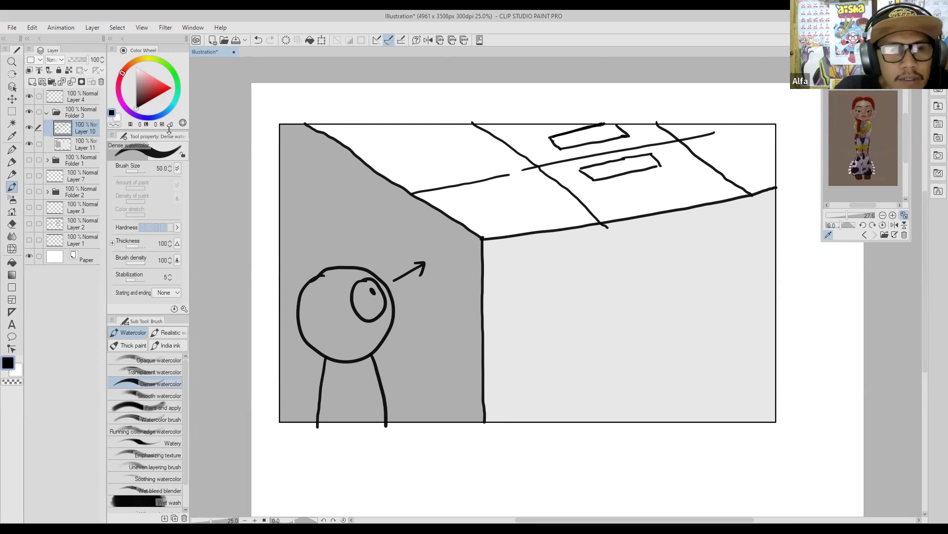
- Set the drawing colour to mid grey and switch to the presentation slides
mouse_move(140, 88)
left_mouse_down()
mouse_move(127, 98)
mouse_move(126, 90)
left_mouse_up()
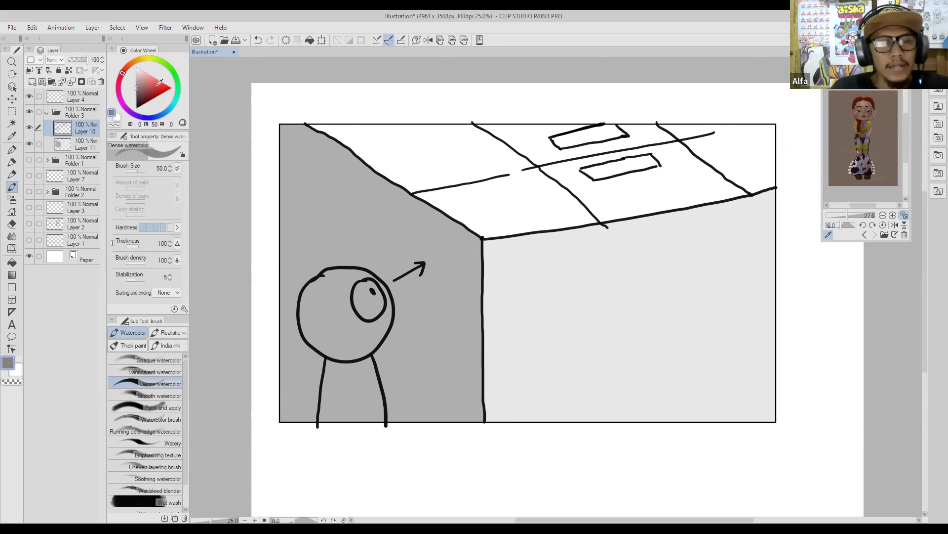
left_click(138, 83)
mouse_move(138, 84)
left_mouse_down()
mouse_move(136, 105)
mouse_move(134, 79)
mouse_move(133, 90)
left_mouse_up()
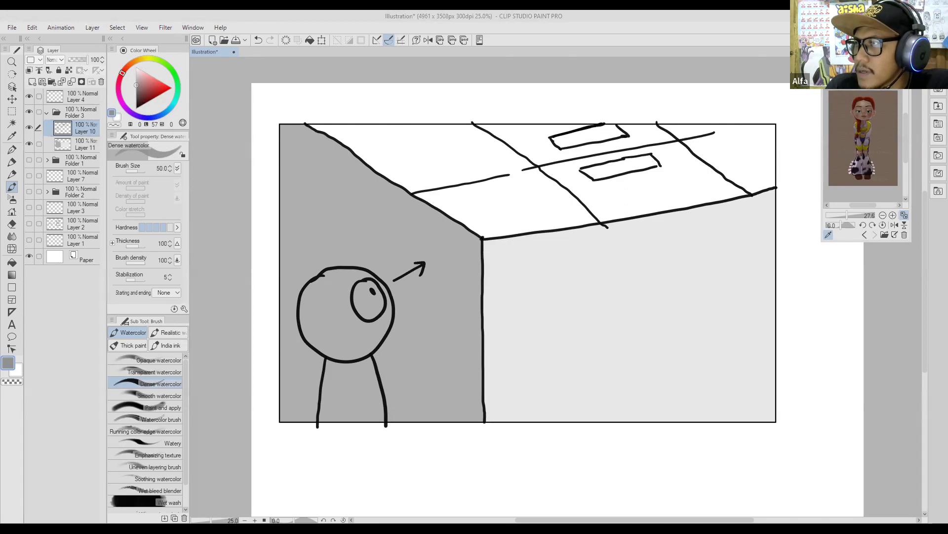
key("alt+Tab")
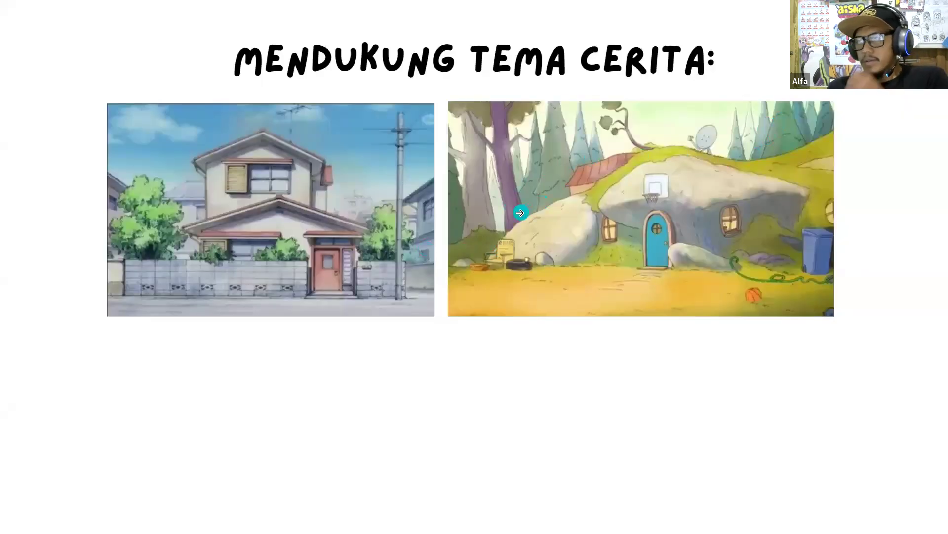
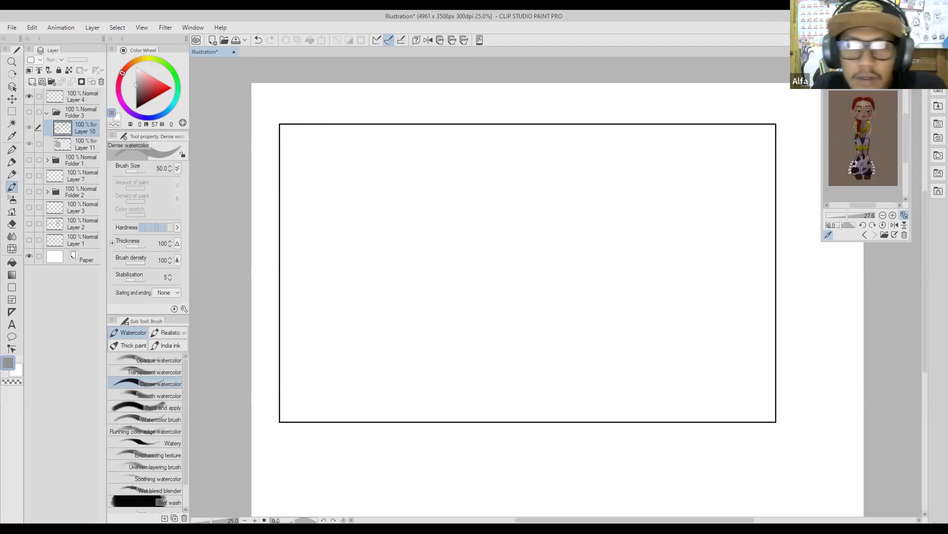
- Add a new layer above Layer 10 in Folder 3
left_click(32, 82)
scroll(435, 243, "down", 2)
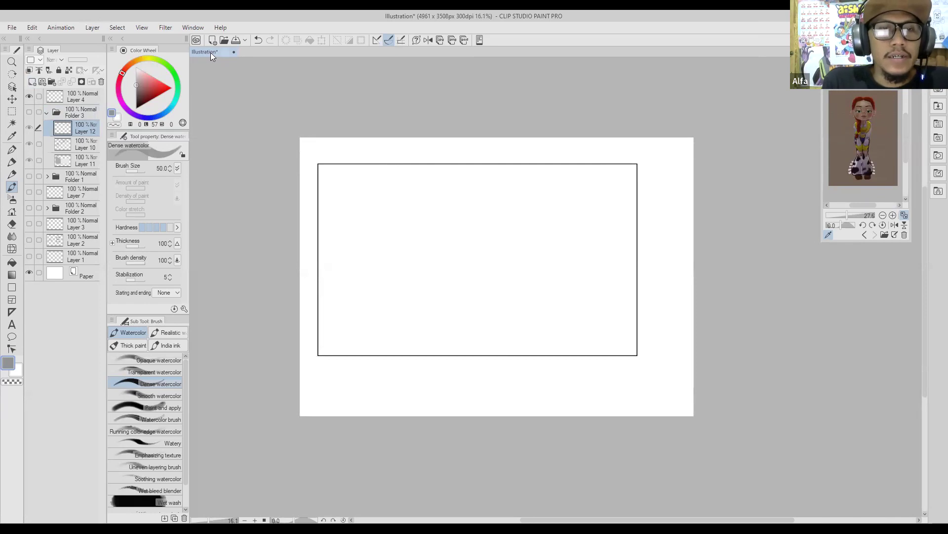
- Delete the rectangular frame on Layer 4 and clear the selection, leaving an empty page
left_click_drag(407, 228, 381, 202)
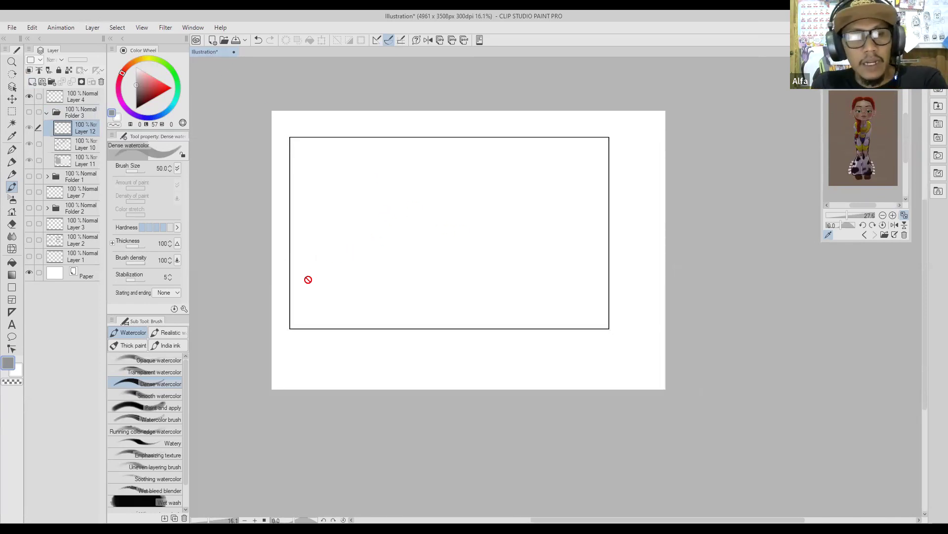
key("m")
left_click(29, 97)
left_click(29, 96)
left_click(81, 100)
left_click_drag(265, 118, 646, 347)
key("Delete")
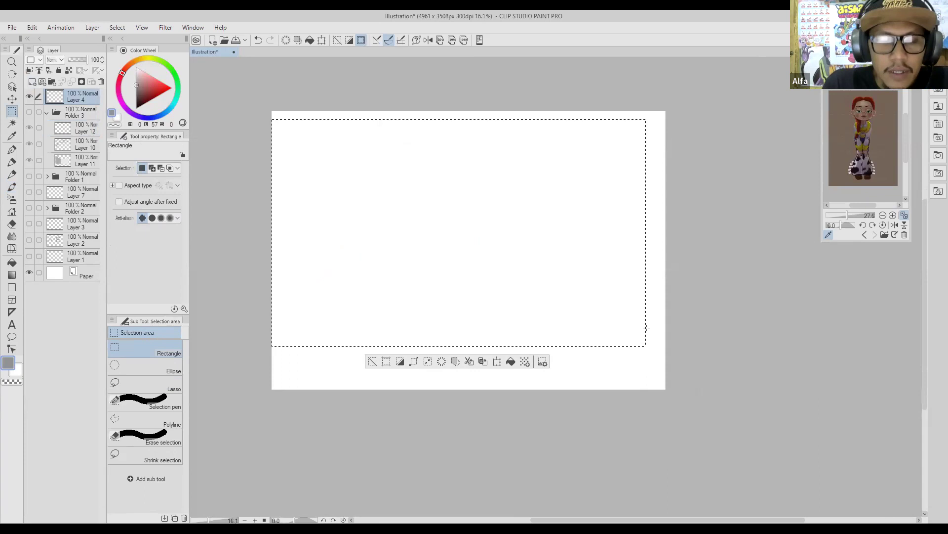
left_click(393, 223)
left_click_drag(384, 197, 353, 189)
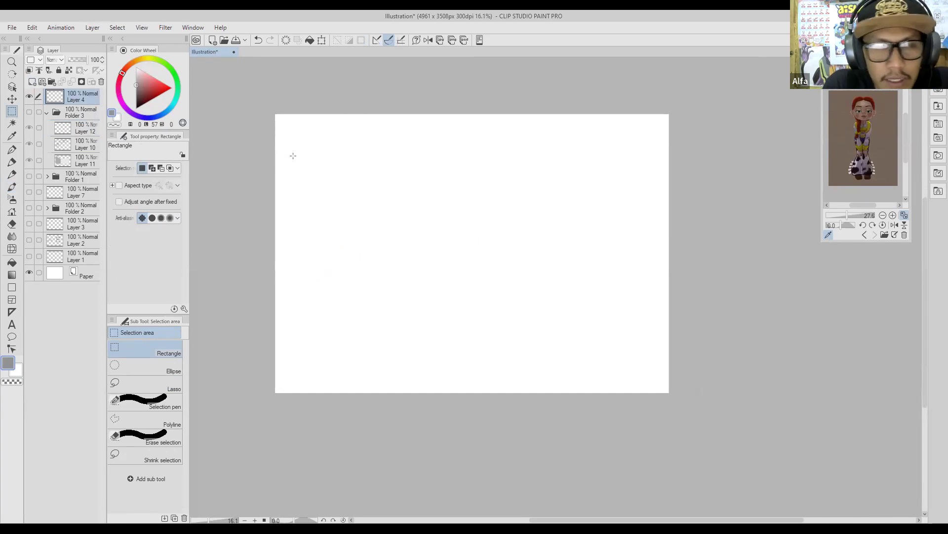
- Draw a rectangular frame freehand in black in the page's upper-left quarter with the Dense watercolor brush
key("p")
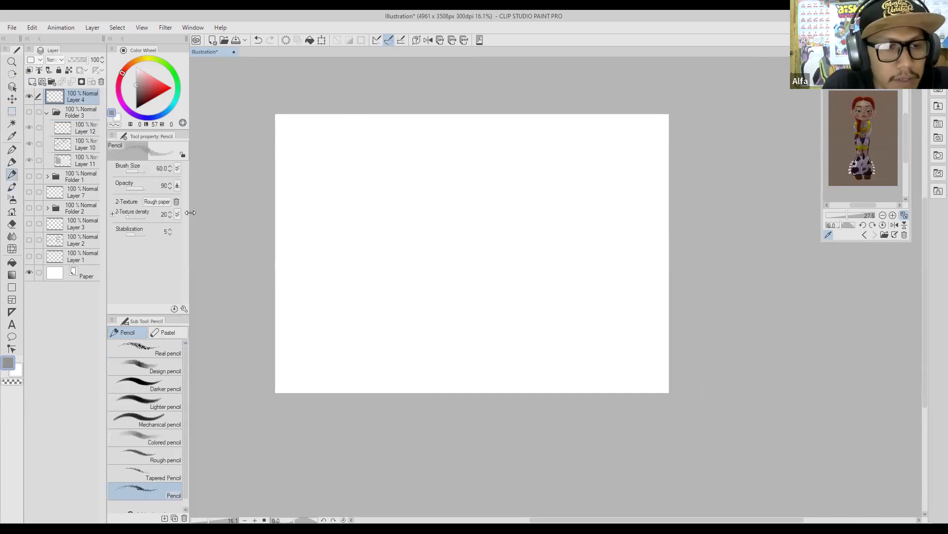
left_click_drag(146, 90, 136, 108)
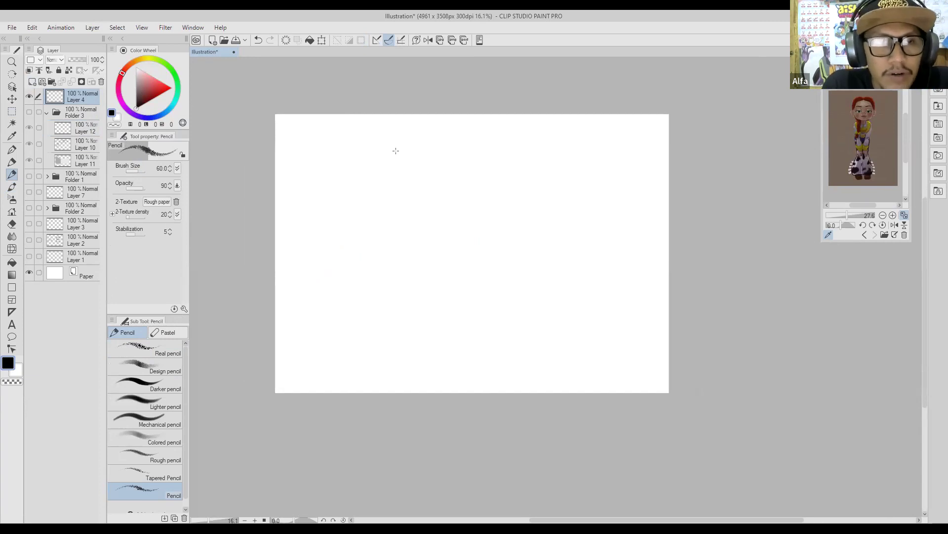
left_click_drag(358, 174, 335, 167)
key("b")
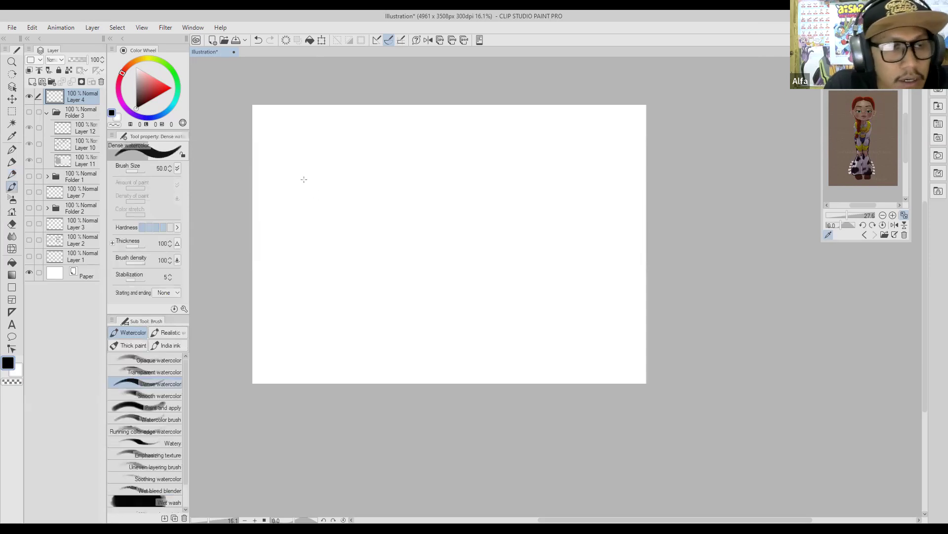
mouse_move(264, 118)
left_mouse_down()
mouse_move(266, 216)
mouse_move(305, 219)
mouse_move(267, 224)
left_mouse_up()
mouse_move(264, 117)
left_mouse_down()
mouse_move(439, 114)
mouse_move(438, 227)
left_mouse_up()
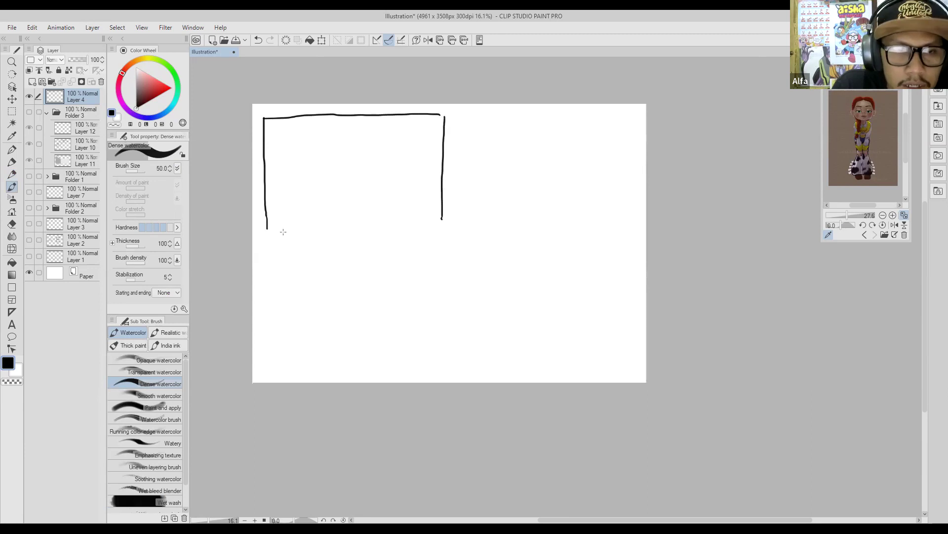
left_click_drag(266, 230, 444, 235)
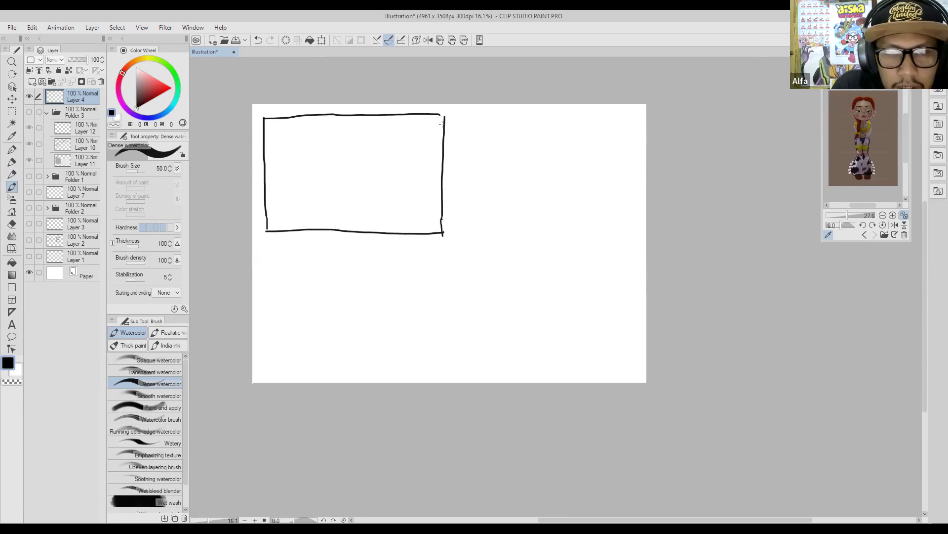
- Draw a second rectangular frame to the right of the first and a third directly below the first
mouse_move(450, 115)
left_mouse_down()
mouse_move(451, 234)
mouse_move(446, 222)
mouse_move(409, 225)
mouse_move(584, 223)
left_mouse_up()
mouse_move(412, 106)
left_mouse_down()
mouse_move(585, 107)
mouse_move(583, 225)
left_mouse_up()
left_click_drag(371, 287, 443, 238)
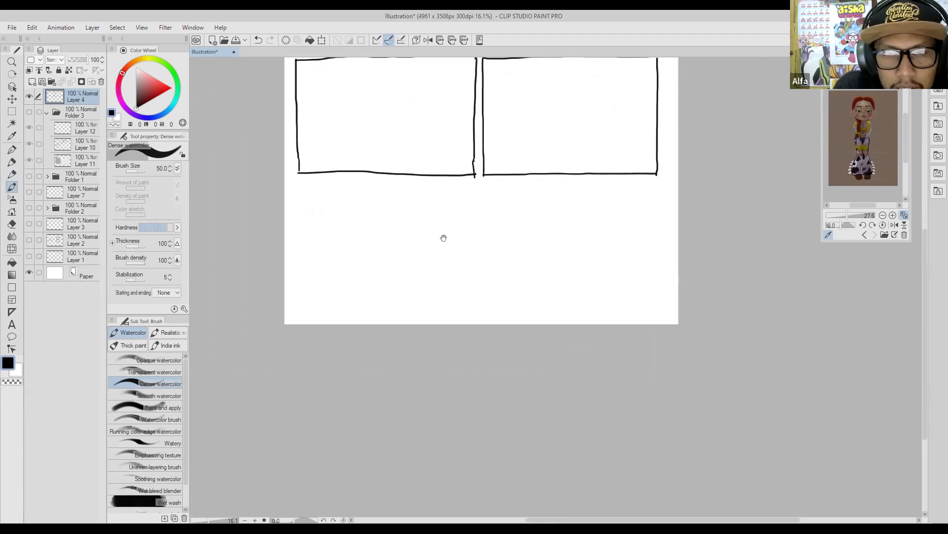
left_click_drag(307, 189, 476, 196)
mouse_move(298, 195)
left_mouse_down()
mouse_move(300, 312)
mouse_move(310, 303)
mouse_move(472, 305)
left_mouse_up()
mouse_move(474, 190)
left_mouse_down()
mouse_move(428, 208)
mouse_move(429, 314)
left_mouse_up()
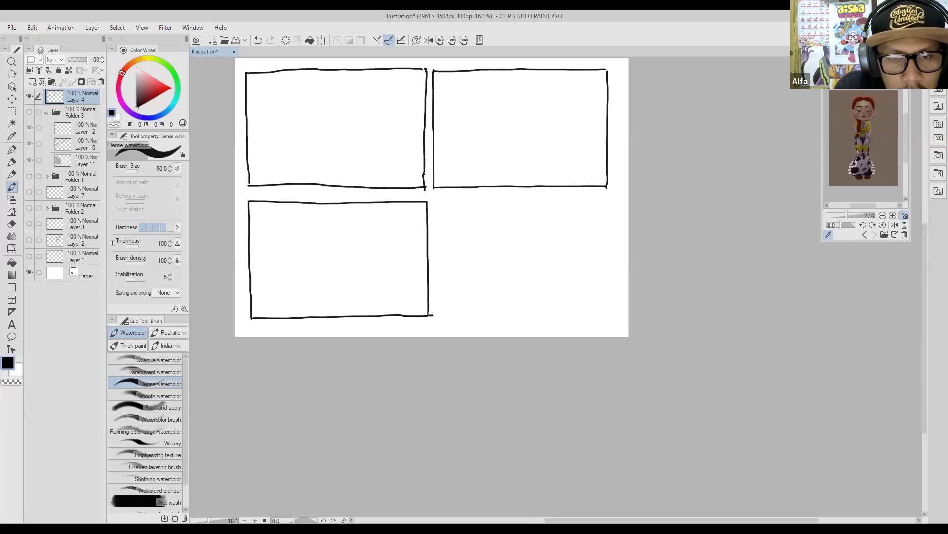
- Draw a fourth rectangular frame in the page's lower-right quarter to complete the two-by-two grid
left_click_drag(435, 202, 438, 317)
left_click_drag(520, 200, 456, 204)
left_click_drag(372, 203, 543, 201)
left_click_drag(436, 318, 459, 270)
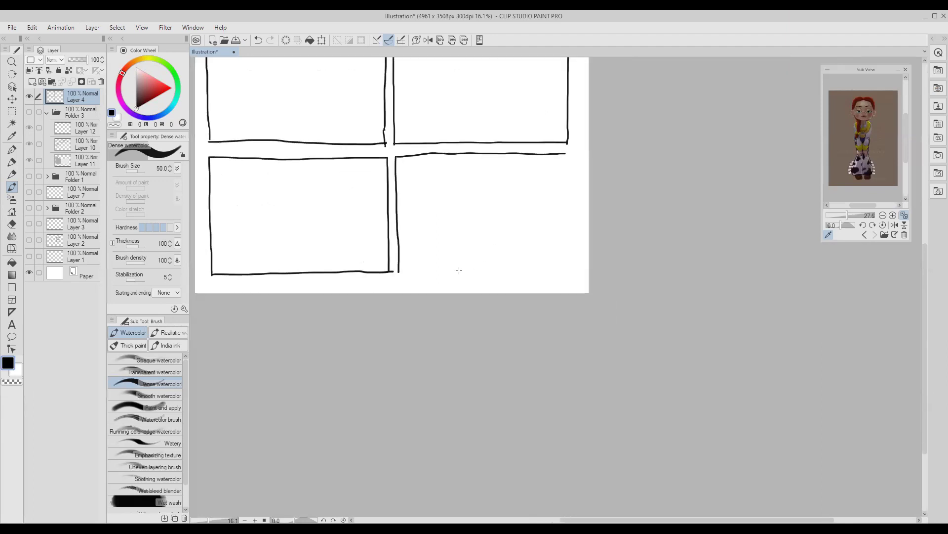
left_click_drag(401, 271, 567, 269)
left_click_drag(524, 243, 474, 265)
left_click_drag(517, 174, 519, 291)
left_click_drag(335, 142, 461, 216)
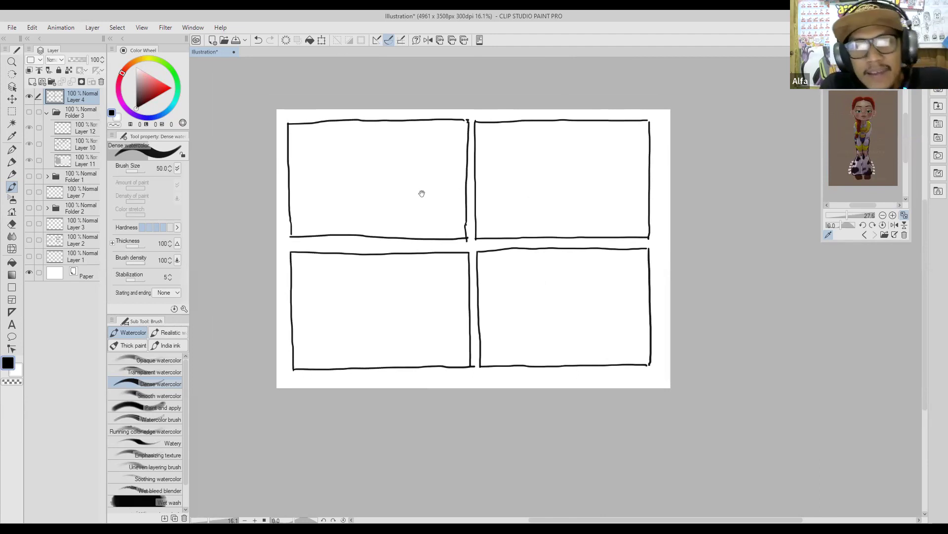
left_click_drag(422, 193, 431, 186)
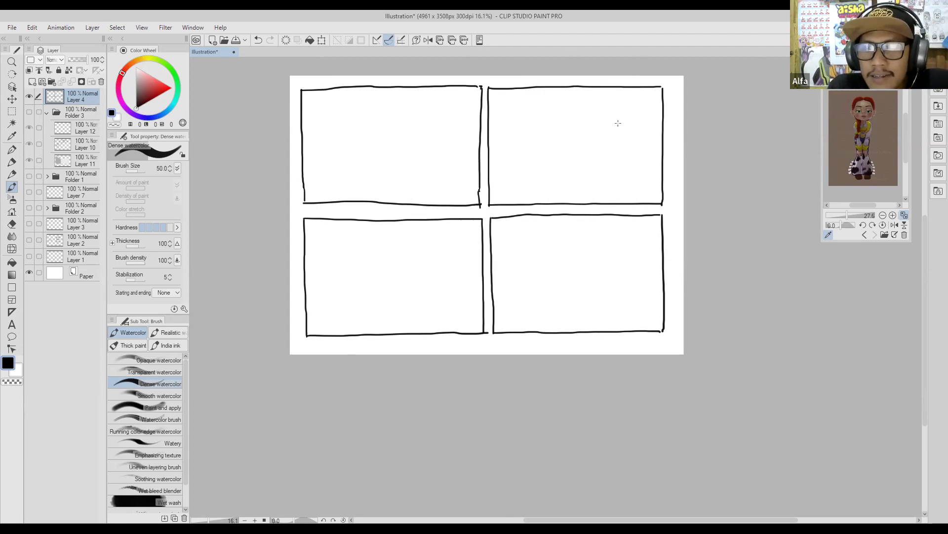
- Add a new layer below Layer 4, lock Layer 4, and make the new layer active
left_click(32, 81)
left_click_drag(81, 115, 82, 118)
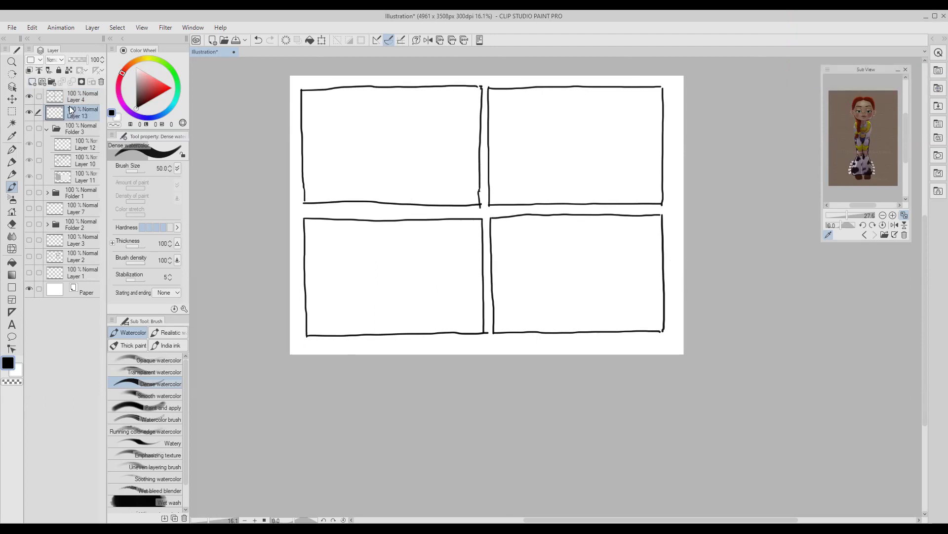
left_click(85, 96)
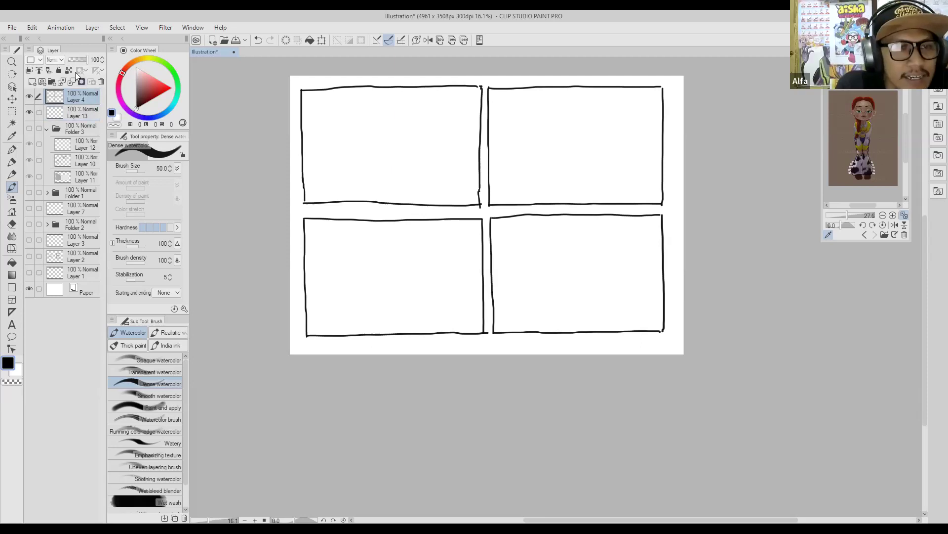
left_click(60, 70)
left_click(88, 115)
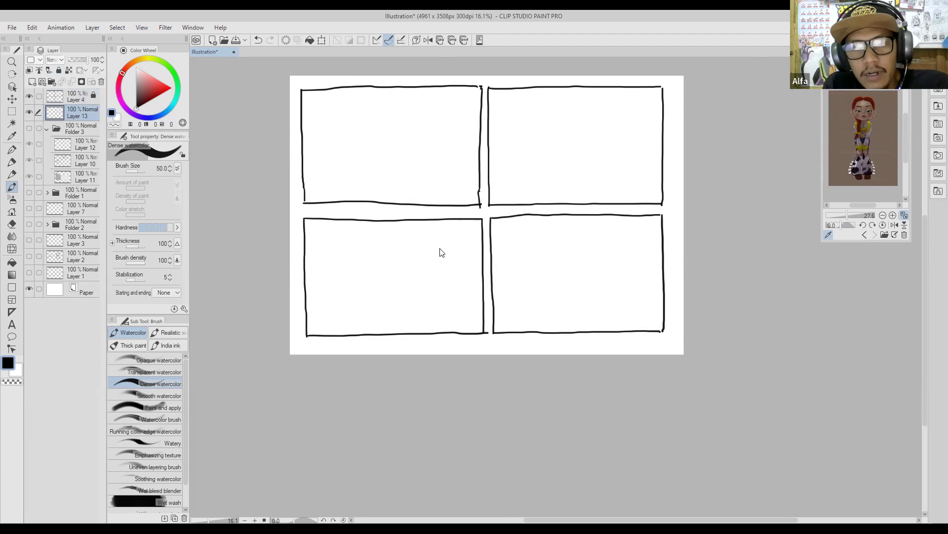
- Draw a horizontal ground line across the full width of the upper-left frame, just above its bottom edge
scroll(441, 252, "up", 2)
left_click_drag(366, 101, 429, 268)
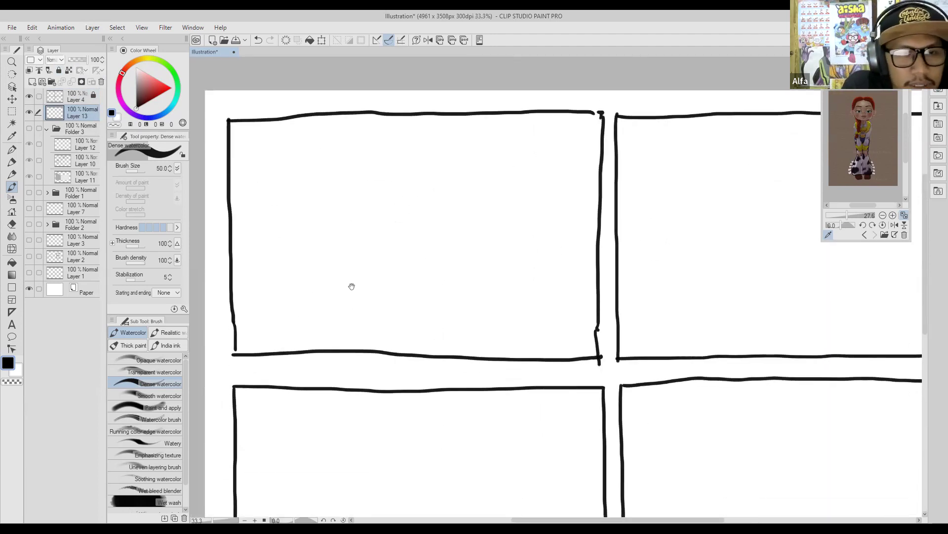
scroll(326, 277, "down", 1)
scroll(353, 295, "down", 1)
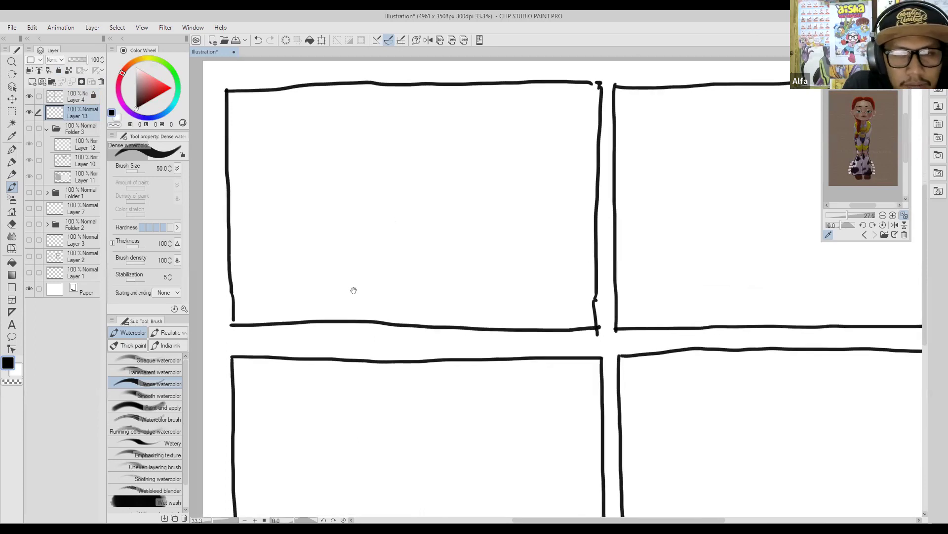
left_click_drag(236, 276, 271, 278)
key("ctrl+z")
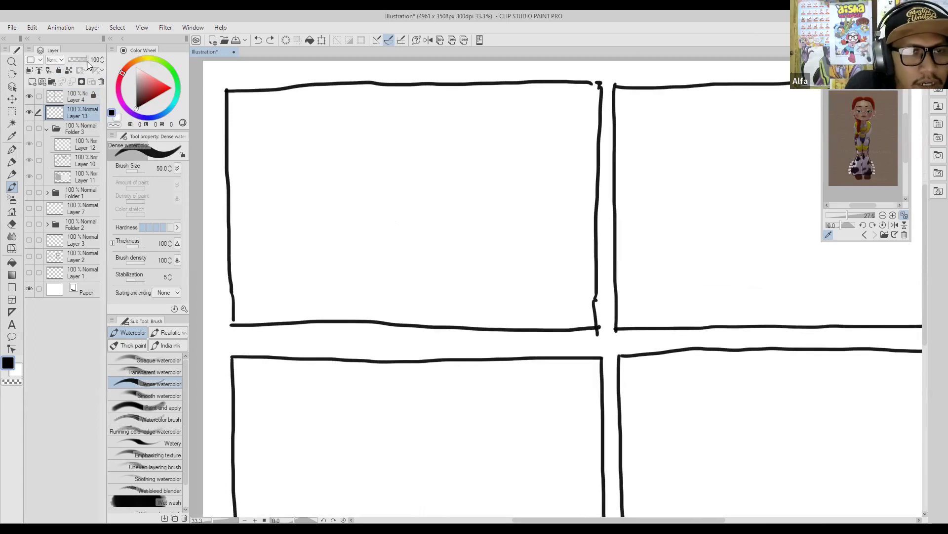
scroll(296, 310, "down", 1)
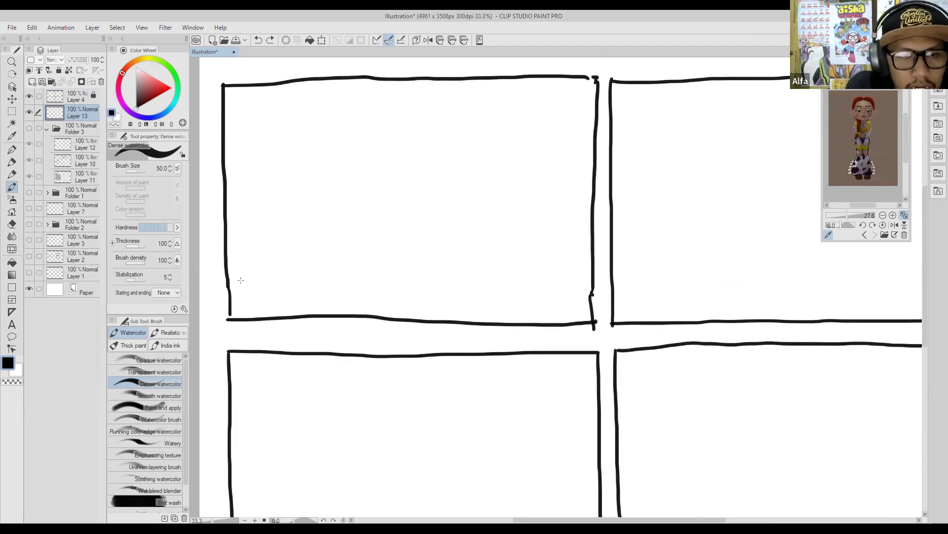
left_click_drag(228, 285, 301, 285)
key("ctrl+z")
left_click_drag(227, 286, 591, 282)
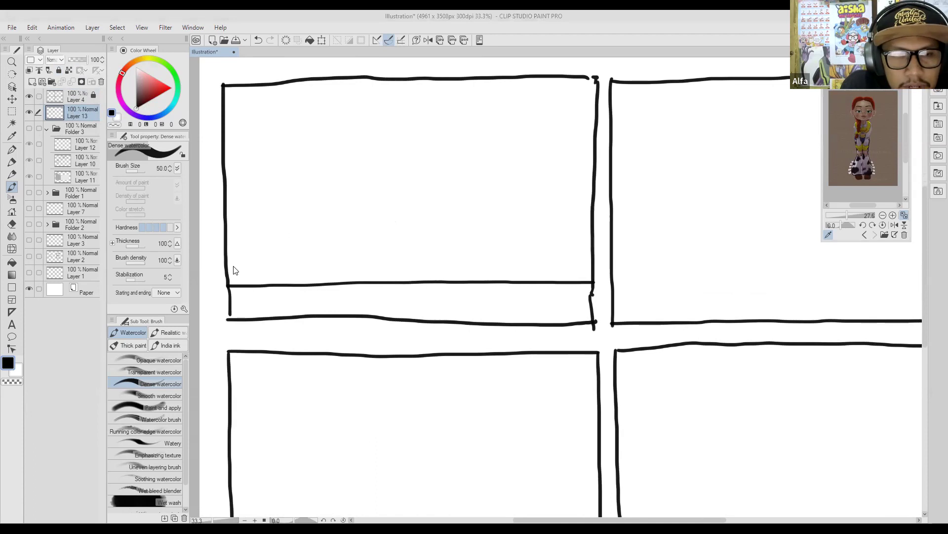
- Draw two rectangular blocks standing on the ground line, one against each side of the upper-left frame
left_click(235, 239)
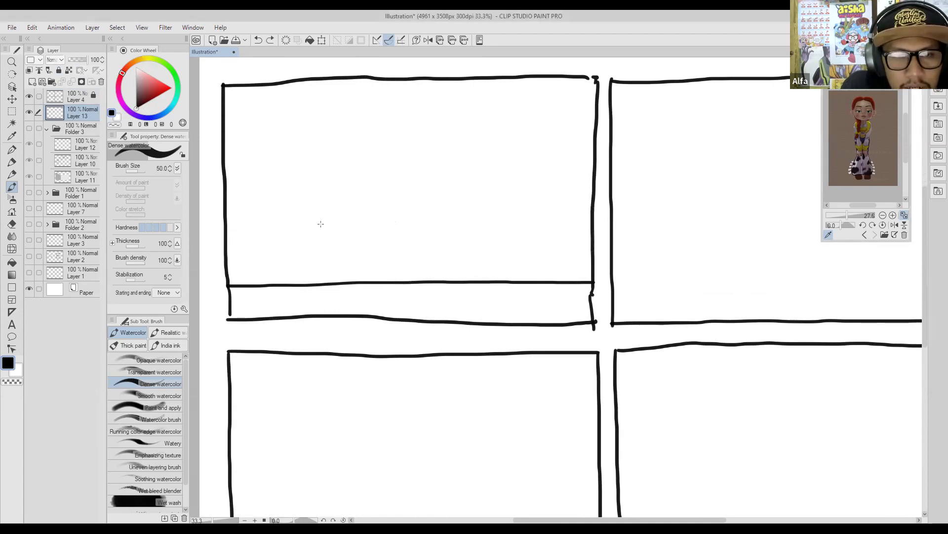
left_click_drag(349, 216, 352, 211)
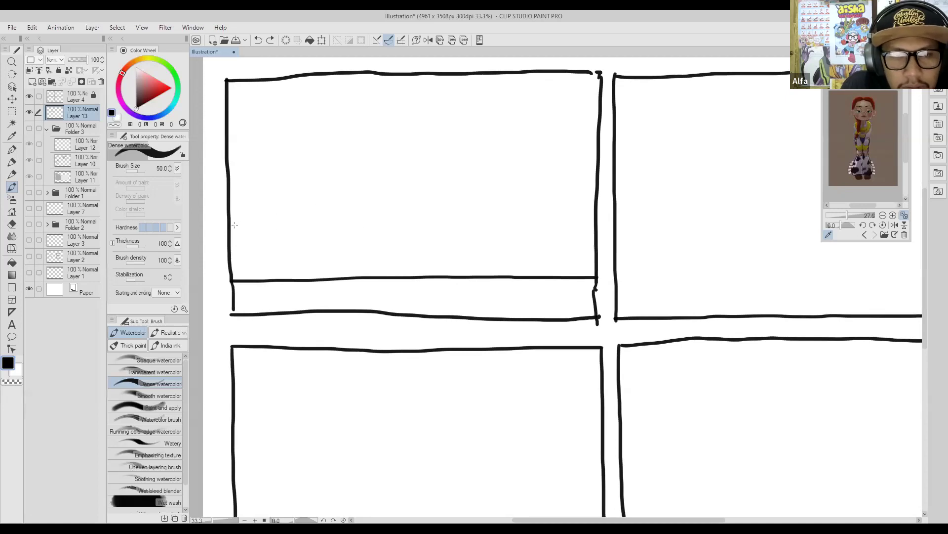
mouse_move(229, 222)
left_mouse_down()
mouse_move(319, 222)
mouse_move(319, 280)
left_mouse_up()
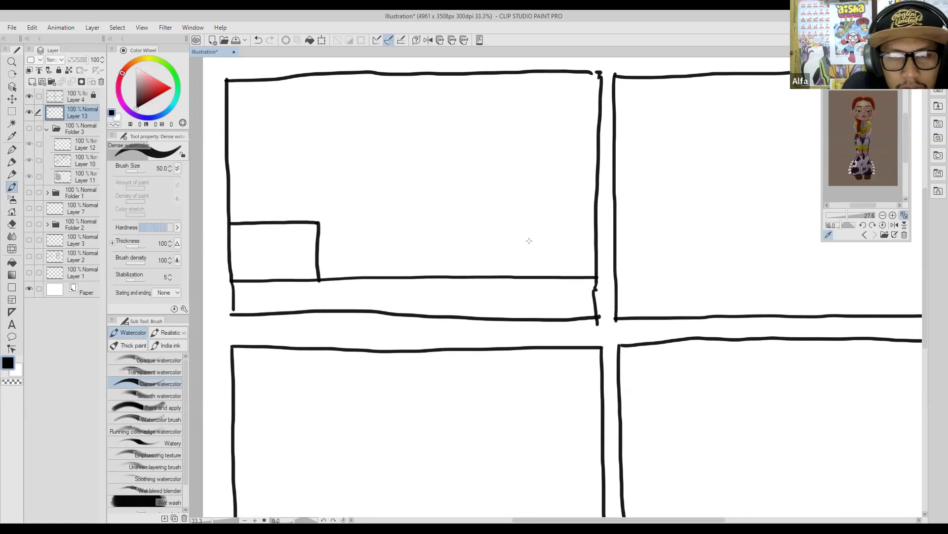
left_click_drag(516, 221, 517, 277)
left_click_drag(516, 220, 595, 218)
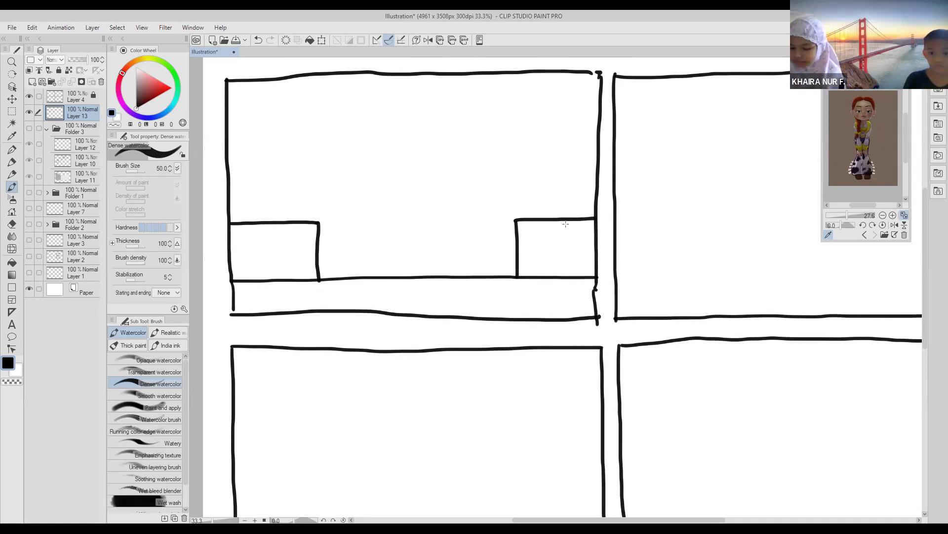
- Set the brush size to 40 and draw a slightly arched line between the two blocks, just above the ground line
mouse_move(383, 240)
left_mouse_down()
mouse_move(358, 214)
mouse_move(373, 210)
mouse_move(373, 226)
mouse_move(383, 224)
left_mouse_up()
key("[")
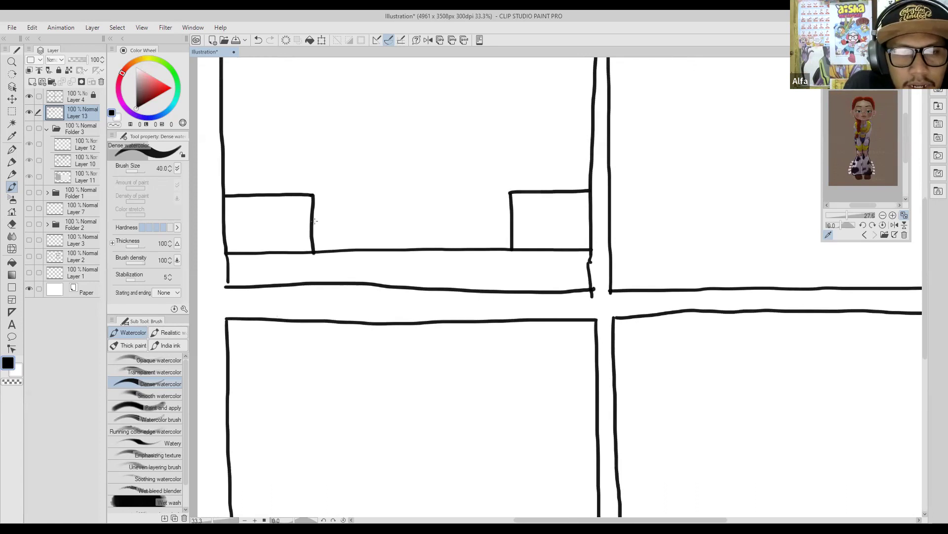
mouse_move(313, 222)
left_mouse_down()
mouse_move(343, 212)
mouse_move(338, 219)
mouse_move(514, 218)
left_mouse_up()
key("ctrl+z")
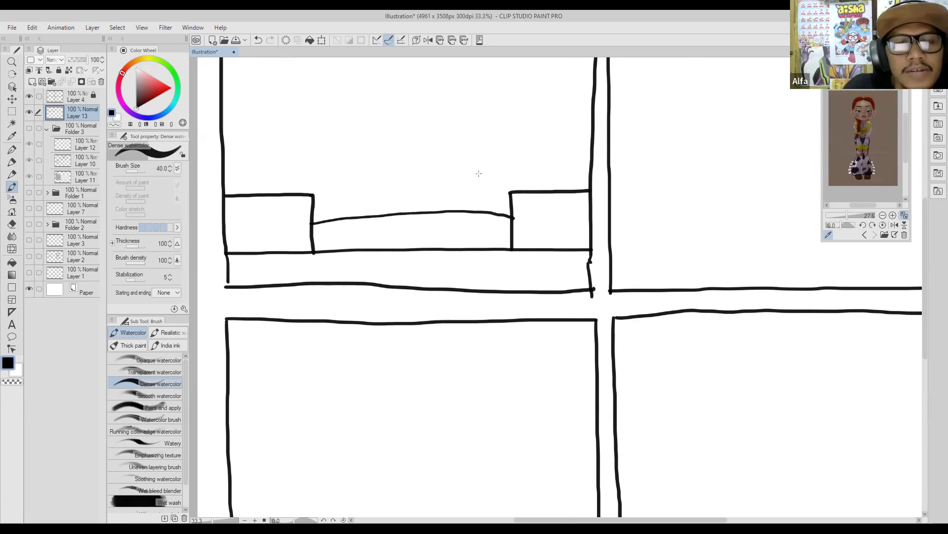
key("ctrl+z")
left_click_drag(314, 231, 512, 230)
left_click_drag(442, 224, 470, 269)
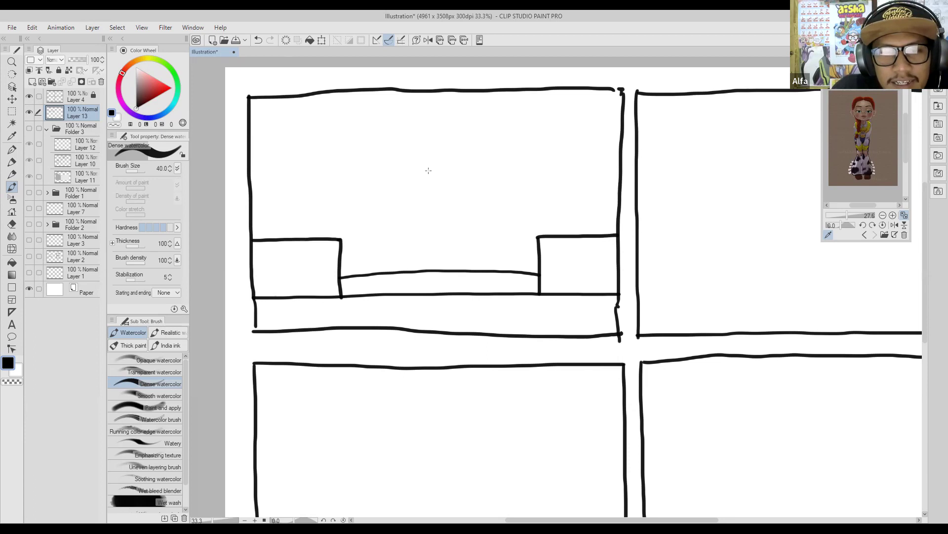
left_click_drag(397, 216, 406, 186)
mouse_move(643, 179)
left_mouse_down()
mouse_move(352, 169)
mouse_move(233, 189)
left_mouse_up()
mouse_move(286, 326)
left_mouse_down()
mouse_move(463, 322)
mouse_move(652, 271)
mouse_move(603, 165)
left_mouse_up()
key("ctrl+z")
key("ctrl+z")
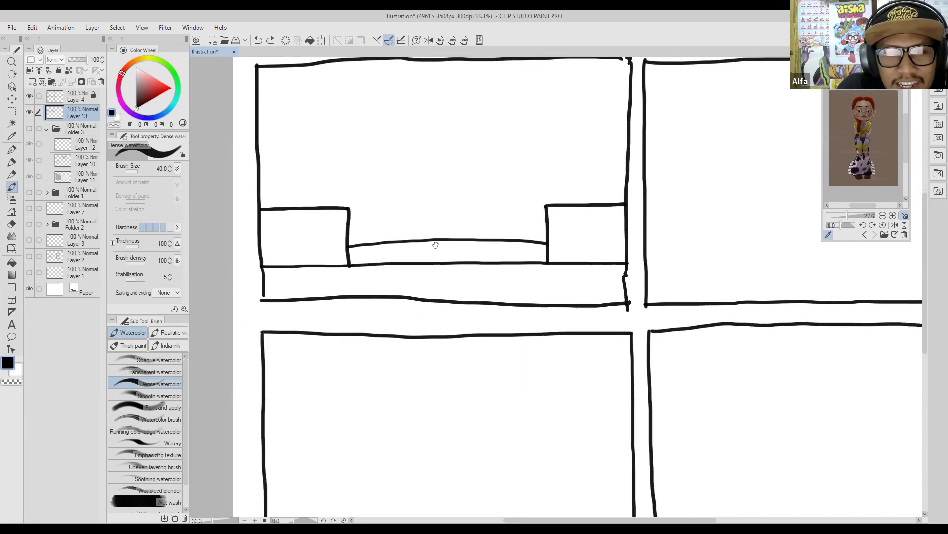
- Sketch a house behind the two blocks, with a wide rectangular wall and an overhanging trapezoid roof
left_click_drag(436, 245, 444, 288)
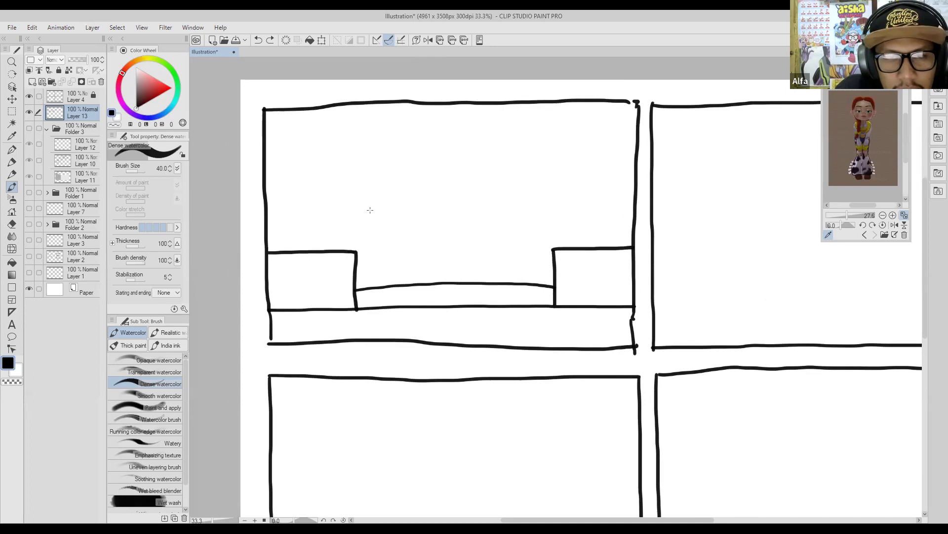
left_click_drag(371, 222, 374, 287)
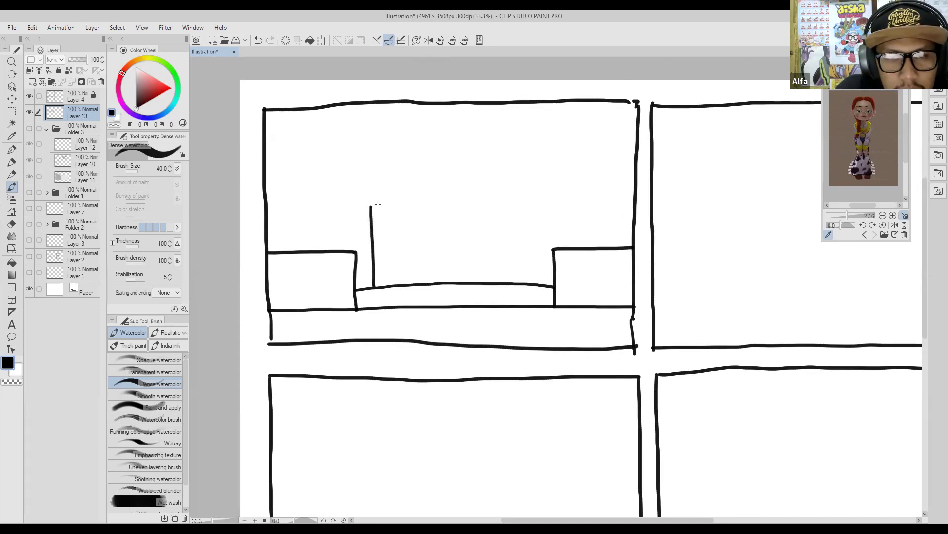
mouse_move(371, 206)
left_mouse_down()
mouse_move(370, 192)
mouse_move(570, 187)
mouse_move(578, 248)
left_mouse_up()
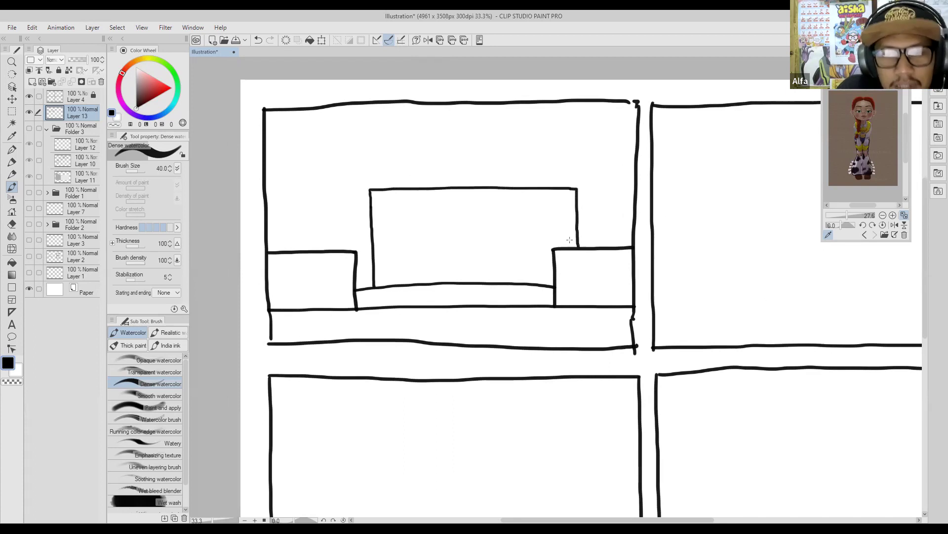
left_click_drag(424, 221, 430, 229)
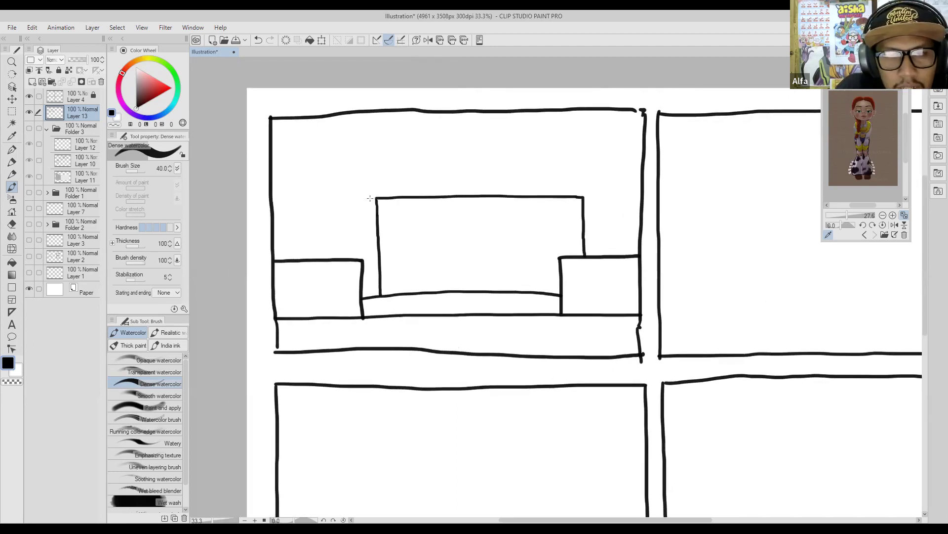
mouse_move(380, 197)
left_mouse_down()
mouse_move(401, 127)
mouse_move(416, 120)
mouse_move(402, 128)
mouse_move(560, 124)
mouse_move(600, 198)
left_mouse_up()
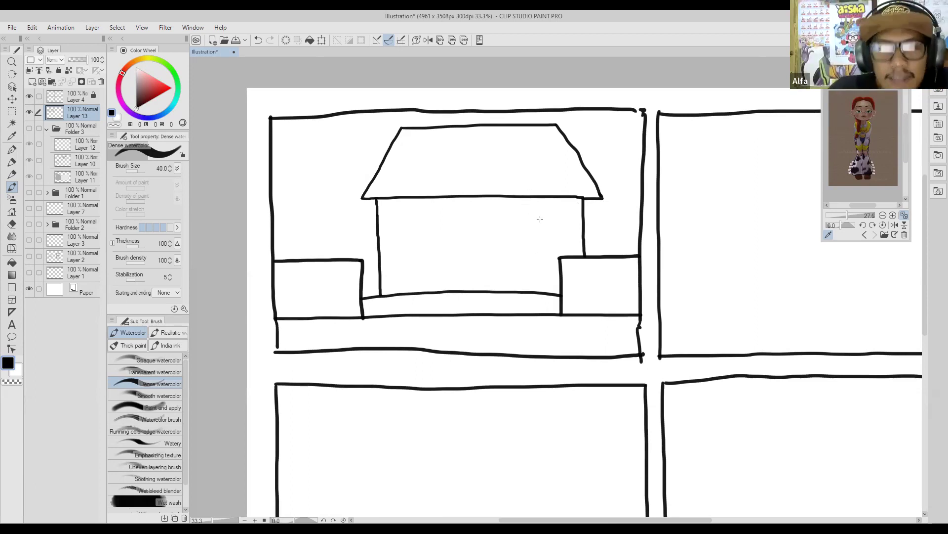
left_click_drag(550, 225, 526, 228)
left_click_drag(485, 264, 492, 264)
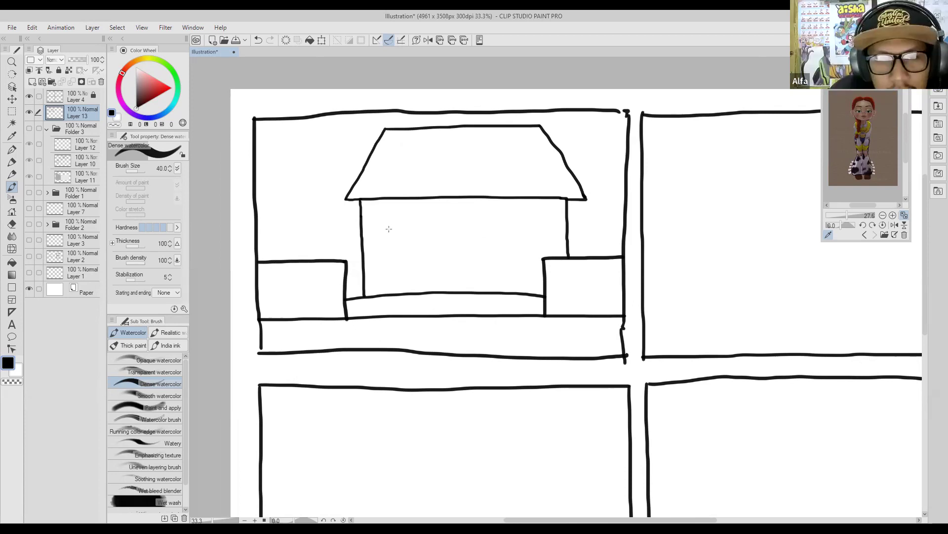
- Draw two tall narrow rectangular windows side by side on the left half of the house wall
mouse_move(385, 221)
left_mouse_down()
mouse_move(388, 276)
mouse_move(416, 276)
mouse_move(410, 216)
mouse_move(386, 218)
mouse_move(436, 211)
mouse_move(402, 207)
mouse_move(404, 255)
mouse_move(430, 253)
left_mouse_up()
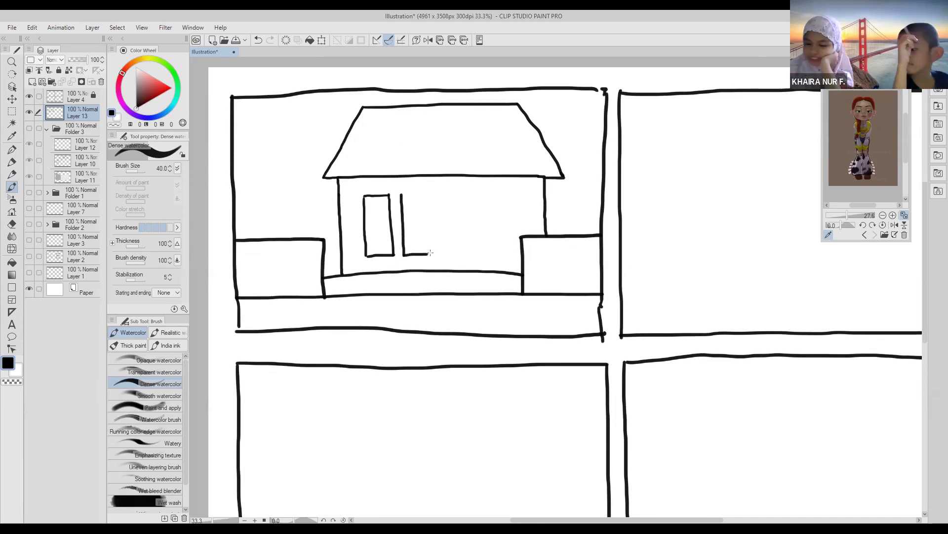
mouse_move(401, 195)
left_mouse_down()
mouse_move(430, 194)
mouse_move(434, 254)
left_mouse_up()
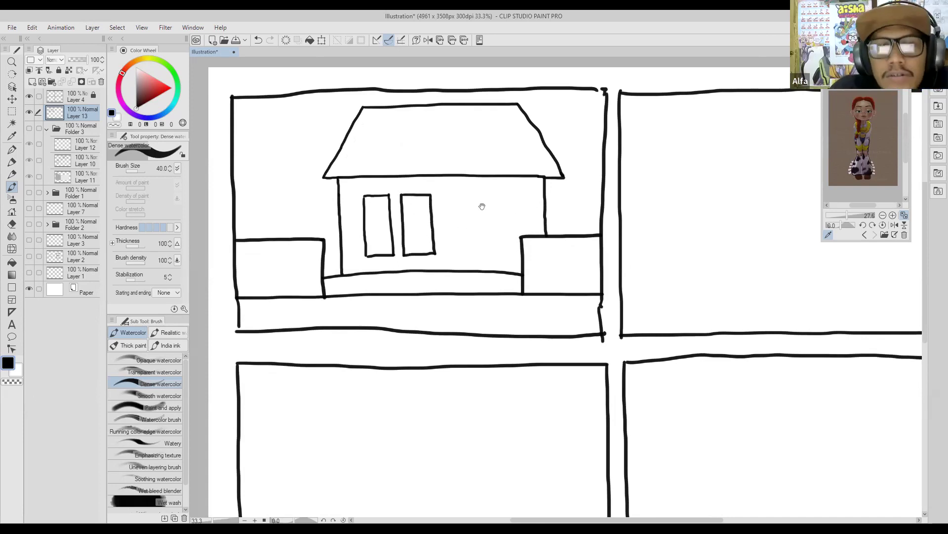
left_click_drag(482, 207, 464, 194)
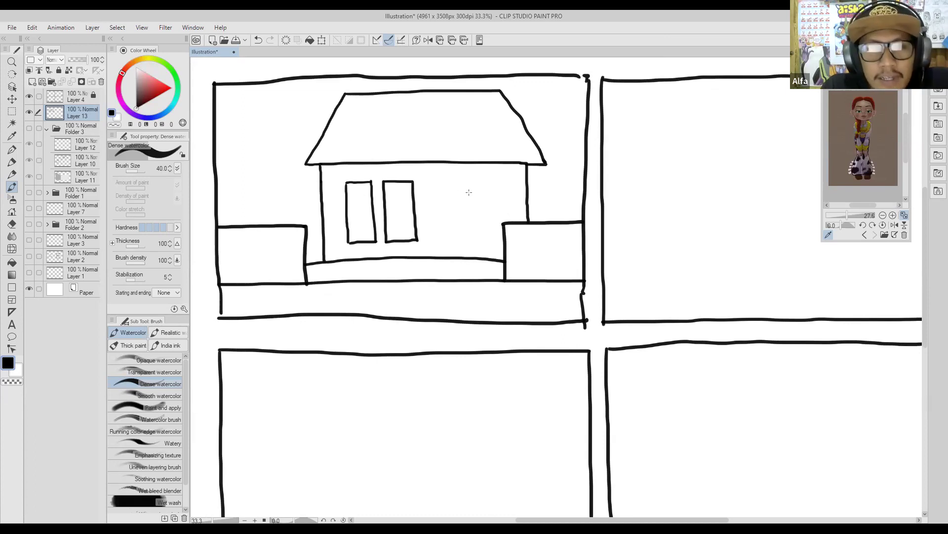
- Draw a rectangular door with a small round knob on the house wall, to the right of the two windows
mouse_move(434, 195)
left_mouse_down()
mouse_move(409, 181)
mouse_move(423, 193)
mouse_move(414, 197)
mouse_move(401, 165)
mouse_move(420, 169)
mouse_move(422, 241)
left_mouse_up()
mouse_move(420, 161)
left_mouse_down()
mouse_move(466, 163)
mouse_move(469, 240)
left_mouse_up()
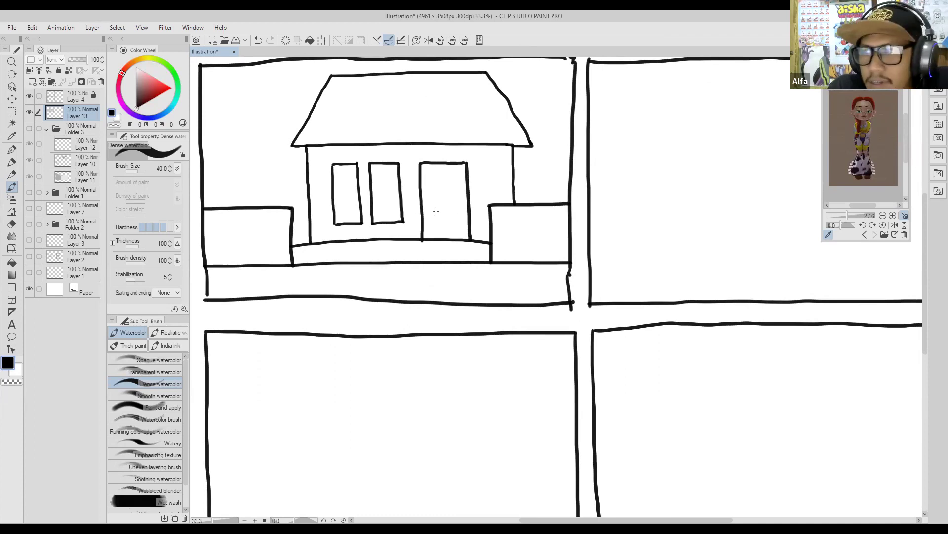
mouse_move(429, 204)
left_mouse_down()
mouse_move(427, 211)
mouse_move(430, 203)
left_mouse_up()
key("ctrl+z")
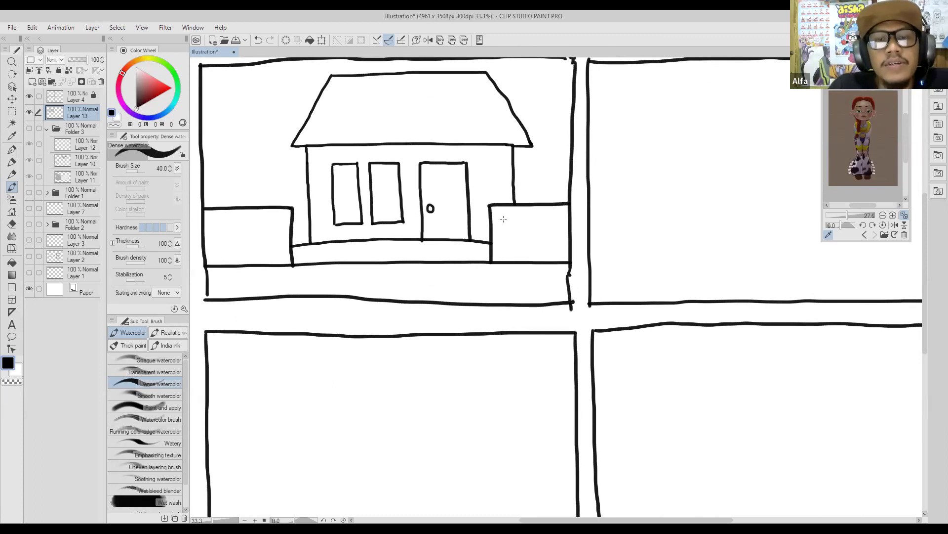
mouse_move(460, 162)
left_mouse_down()
mouse_move(479, 154)
mouse_move(464, 177)
left_mouse_up()
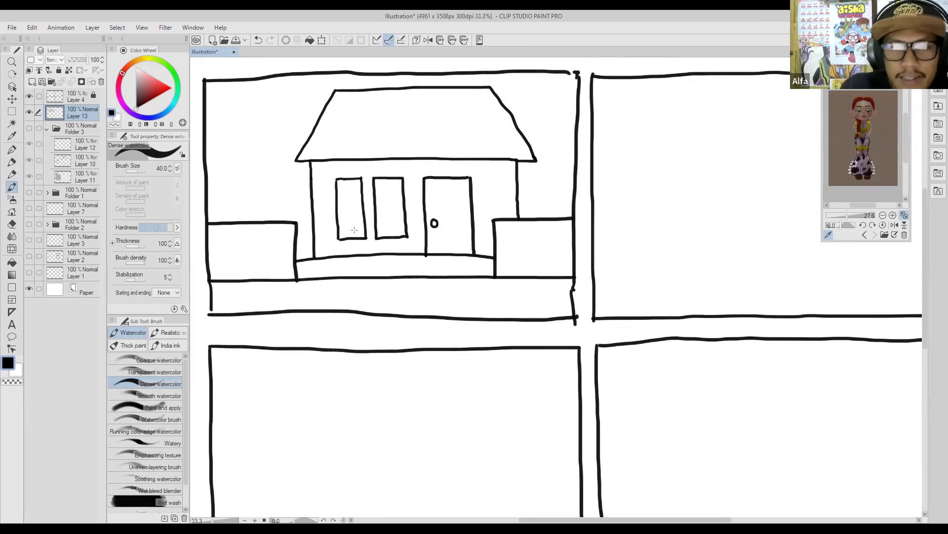
- Draw a street lamp with a double-line pole and angled arm rising behind the left block, beside the house
left_click_drag(408, 154, 426, 153)
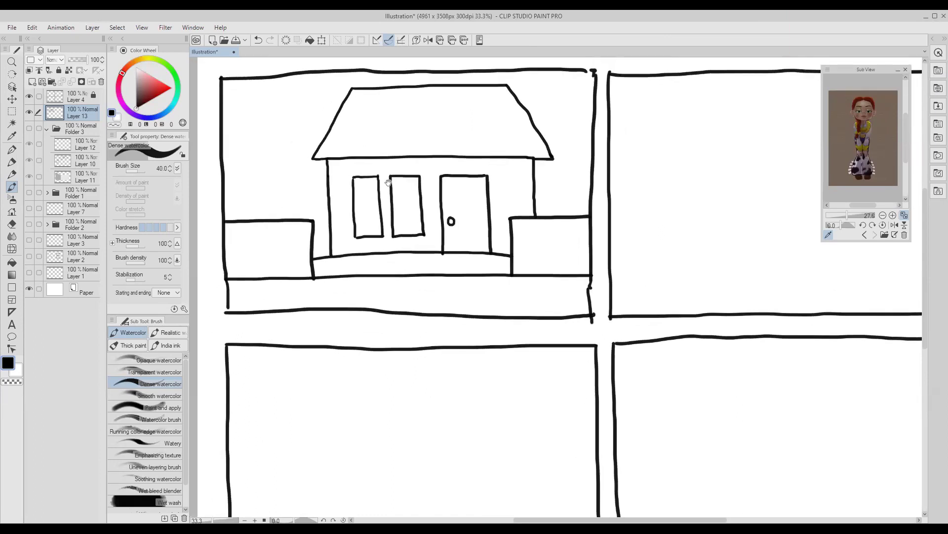
scroll(360, 226, "left", 2)
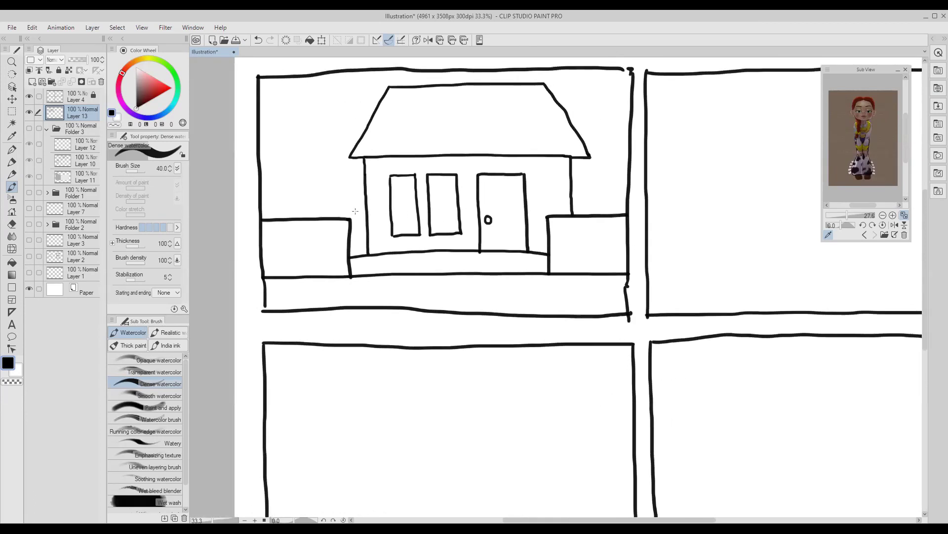
mouse_move(422, 201)
left_mouse_down()
mouse_move(465, 206)
mouse_move(415, 210)
mouse_move(424, 216)
left_mouse_up()
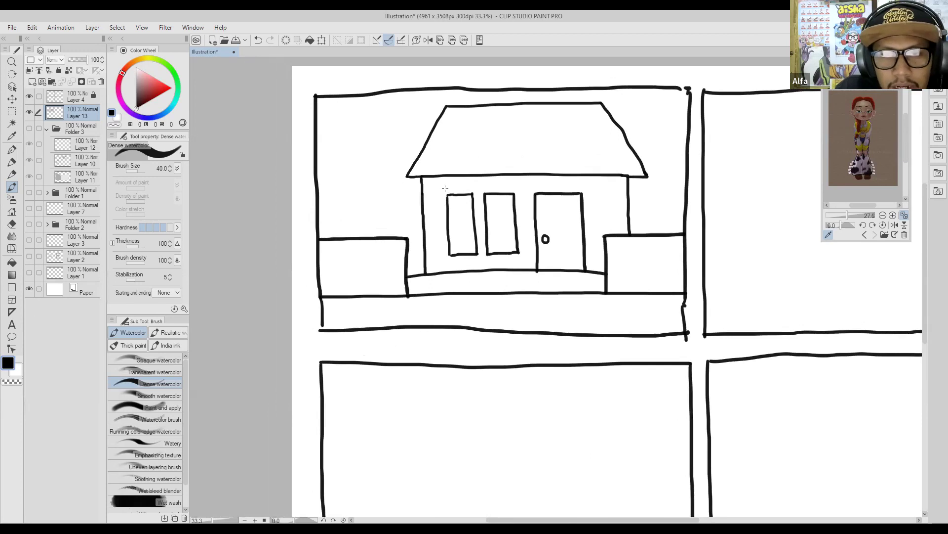
left_click_drag(379, 150, 380, 240)
mouse_move(378, 152)
left_mouse_down()
mouse_move(346, 118)
mouse_move(350, 128)
mouse_move(359, 127)
mouse_move(348, 116)
mouse_move(384, 137)
mouse_move(387, 240)
left_mouse_up()
key("ctrl+z")
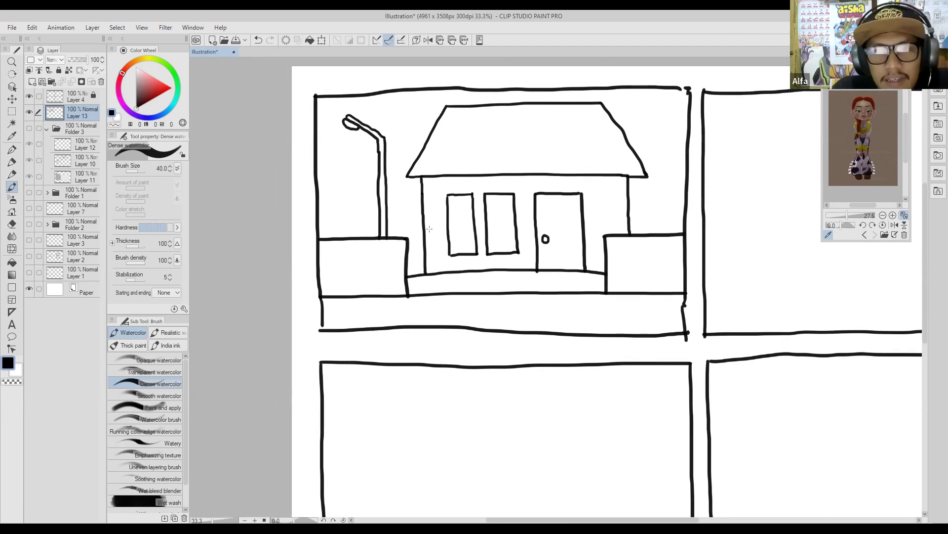
- Draw scalloped bushes above the left and right blocks, sloping down from the frame's sides toward the house
left_click_drag(419, 220, 375, 205)
left_click_drag(541, 205, 503, 208)
mouse_move(444, 215)
left_mouse_down()
mouse_move(459, 212)
mouse_move(441, 201)
mouse_move(458, 205)
left_mouse_up()
mouse_move(371, 193)
left_mouse_down()
mouse_move(366, 169)
mouse_move(336, 176)
mouse_move(326, 193)
mouse_move(343, 202)
mouse_move(346, 221)
mouse_move(382, 240)
left_mouse_up()
left_click_drag(510, 214, 484, 205)
scroll(639, 201, "right", 2)
scroll(617, 176, "down", 1)
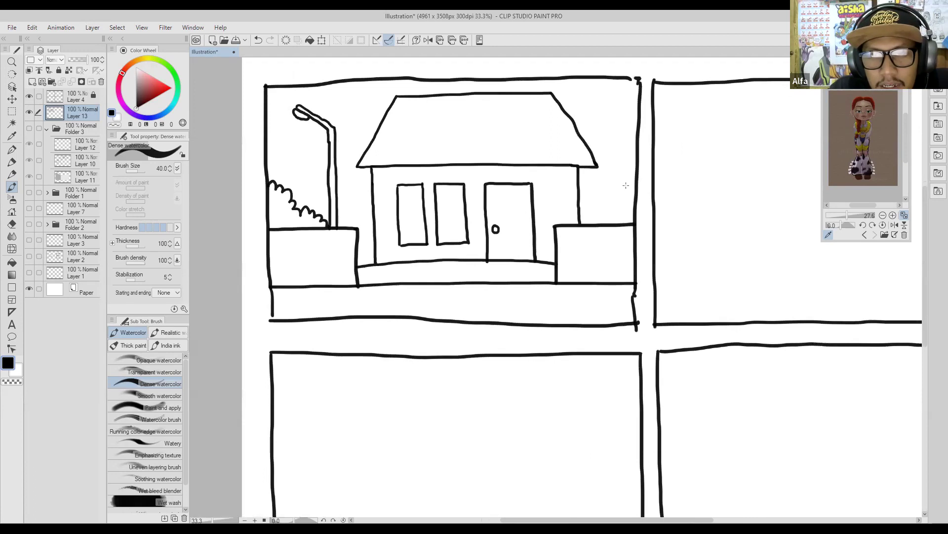
mouse_move(633, 194)
left_mouse_down()
mouse_move(602, 199)
mouse_move(591, 222)
mouse_move(630, 170)
mouse_move(636, 176)
left_mouse_up()
scroll(531, 147, "down", 1)
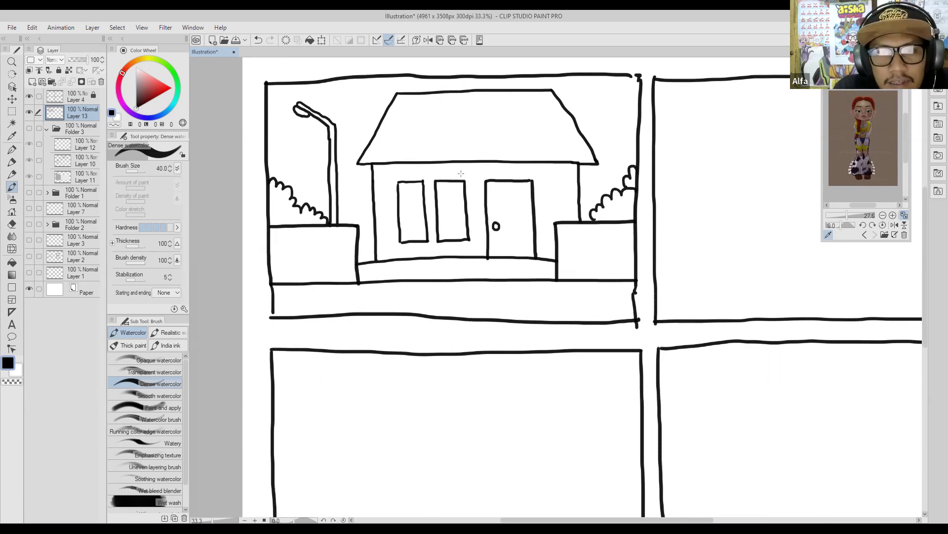
scroll(445, 179, "left", 2)
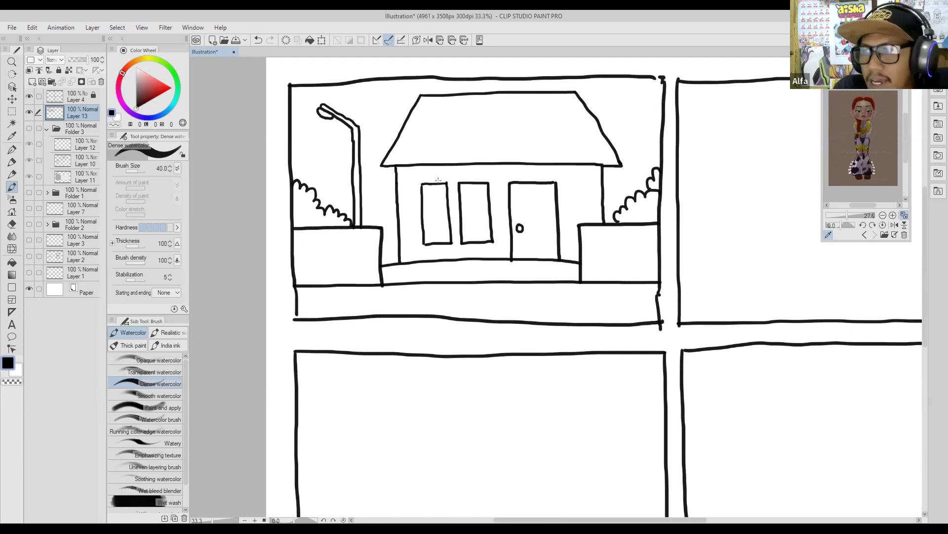
left_click_drag(407, 196, 383, 190)
left_click_drag(432, 156, 408, 186)
left_click_drag(492, 177, 473, 168)
scroll(473, 168, "left", 4)
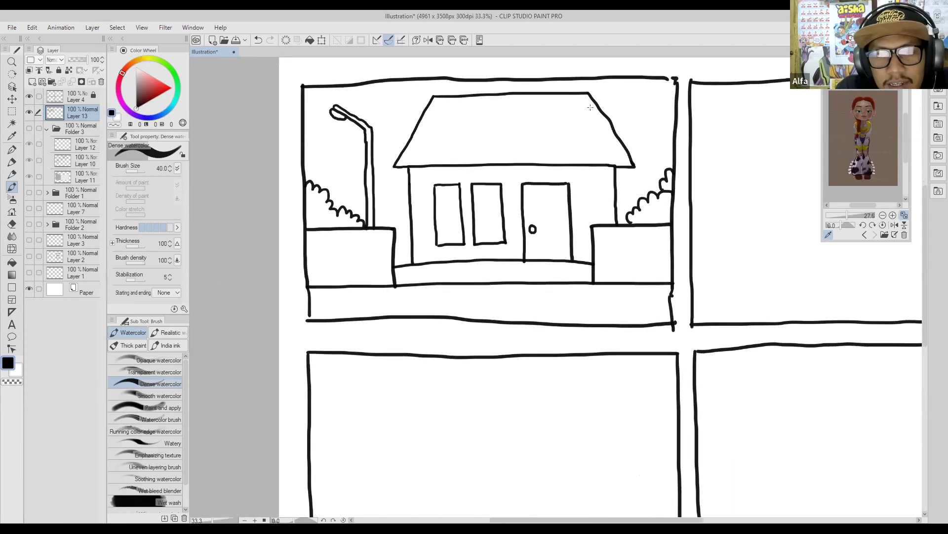
scroll(423, 148, "right", 5)
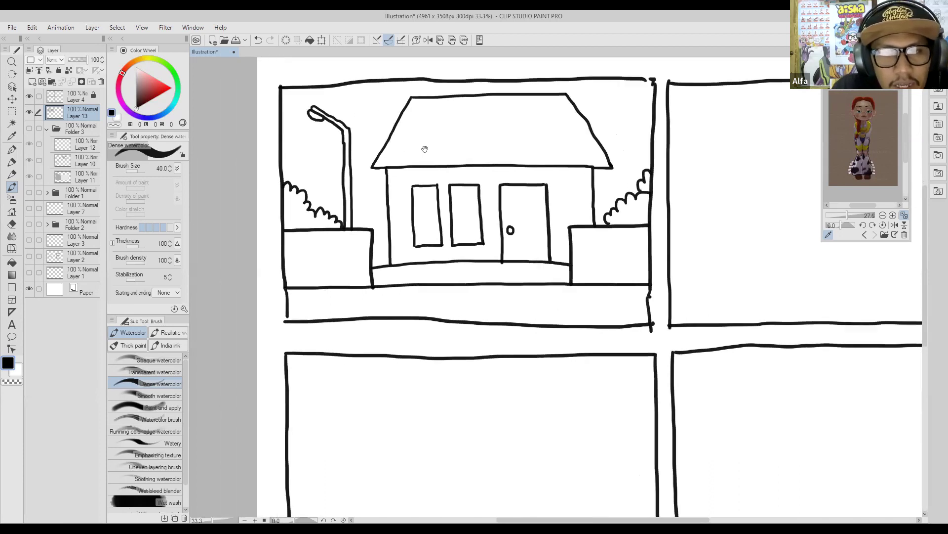
scroll(494, 168, "left", 2)
scroll(516, 173, "left", 2)
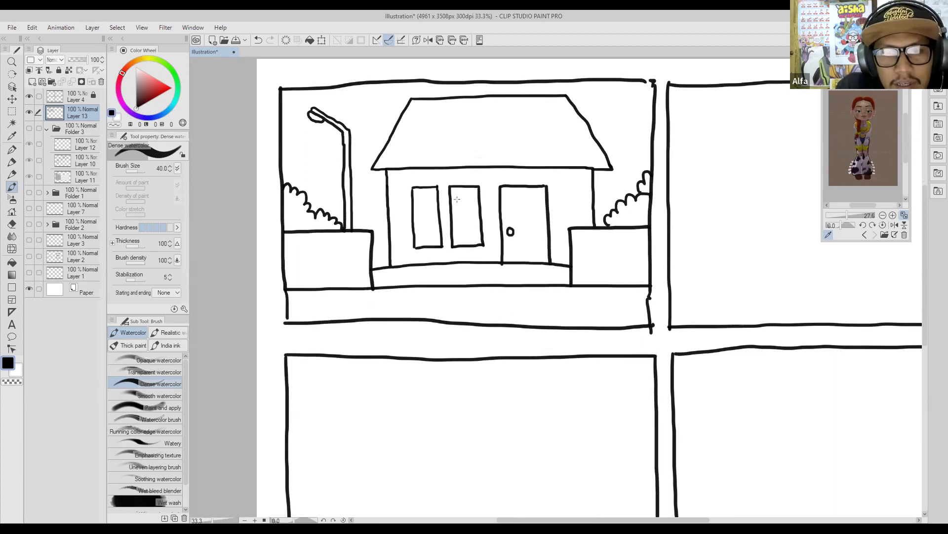
scroll(461, 171, "down", 2)
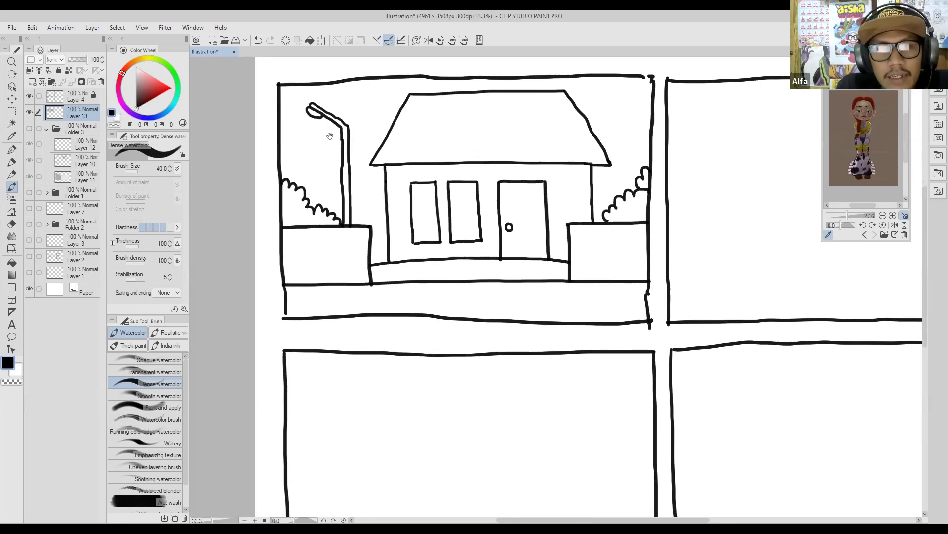
- Outline a background house roof behind the street lamp, running from the main roof's left slope down to the left bush
left_click_drag(321, 142, 332, 139)
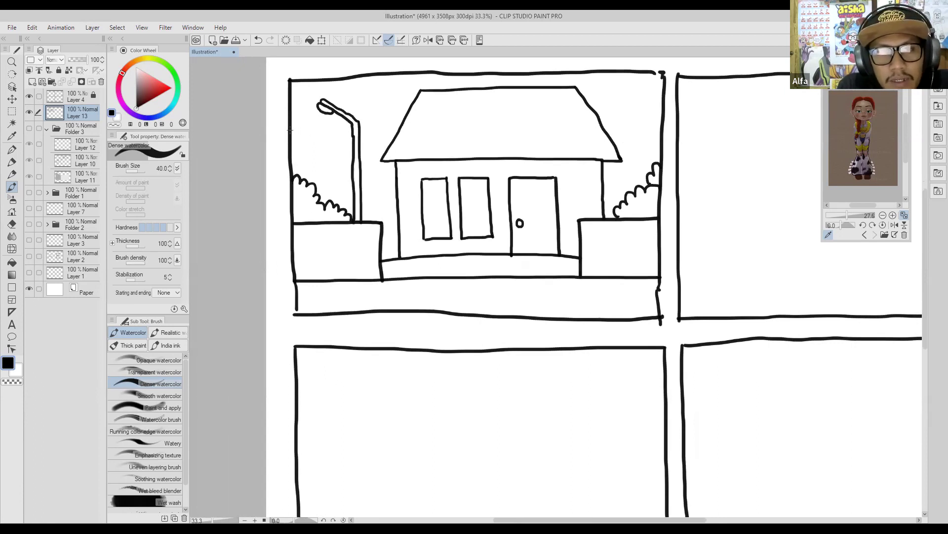
left_click_drag(320, 134, 398, 132)
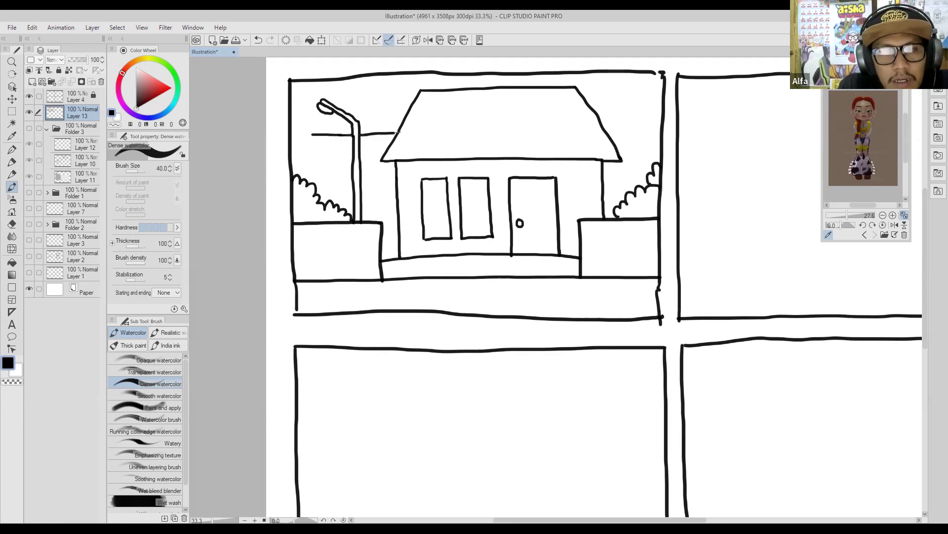
left_click_drag(312, 135, 305, 151)
left_click_drag(301, 162, 312, 177)
scroll(476, 131, "right", 2)
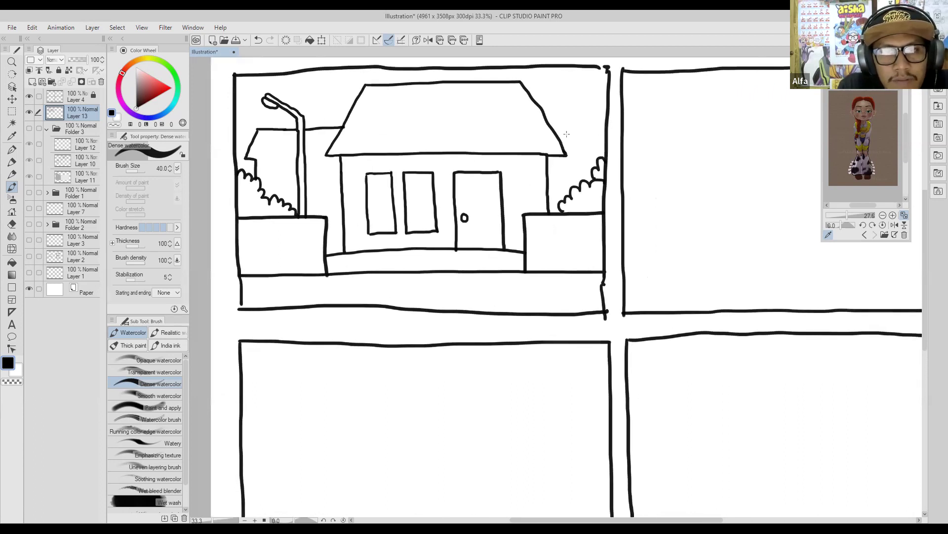
- Sketch a partial background house behind the main roof's right side, with a slanted roof edge and two small windows
mouse_move(556, 130)
left_mouse_down()
mouse_move(570, 105)
mouse_move(562, 105)
mouse_move(591, 64)
left_mouse_up()
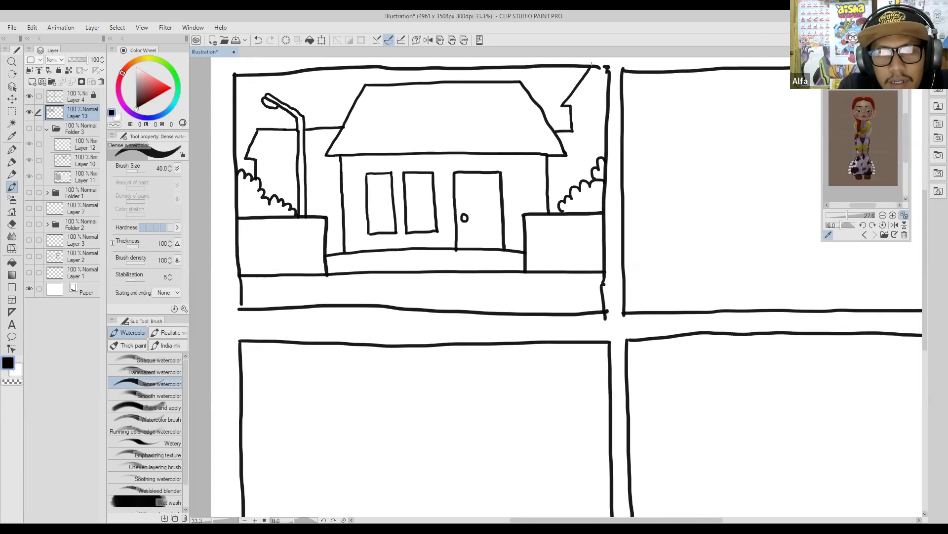
left_click_drag(537, 162, 510, 159)
mouse_move(554, 108)
left_mouse_down()
mouse_move(555, 118)
mouse_move(564, 107)
mouse_move(574, 120)
left_mouse_up()
mouse_move(396, 147)
left_mouse_down()
mouse_move(475, 155)
mouse_move(446, 153)
left_mouse_up()
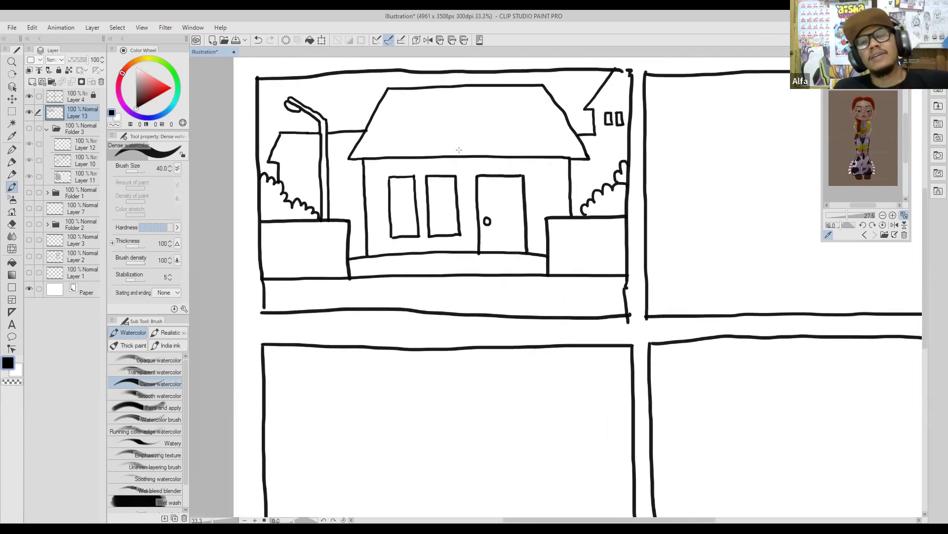
- Draw four horizontal plank lines across the main house's roof
left_click_drag(503, 156, 466, 150)
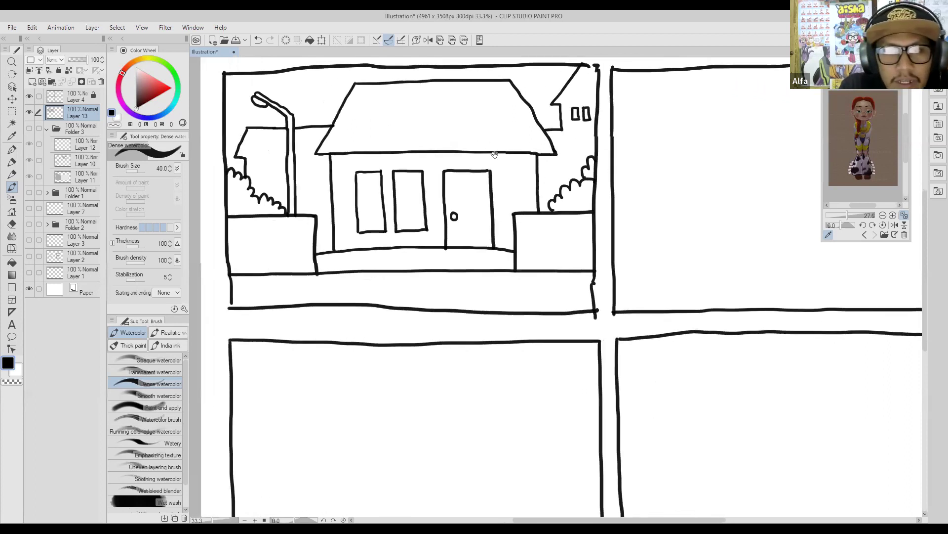
mouse_move(325, 143)
left_mouse_down()
mouse_move(378, 135)
mouse_move(374, 142)
mouse_move(540, 140)
left_mouse_up()
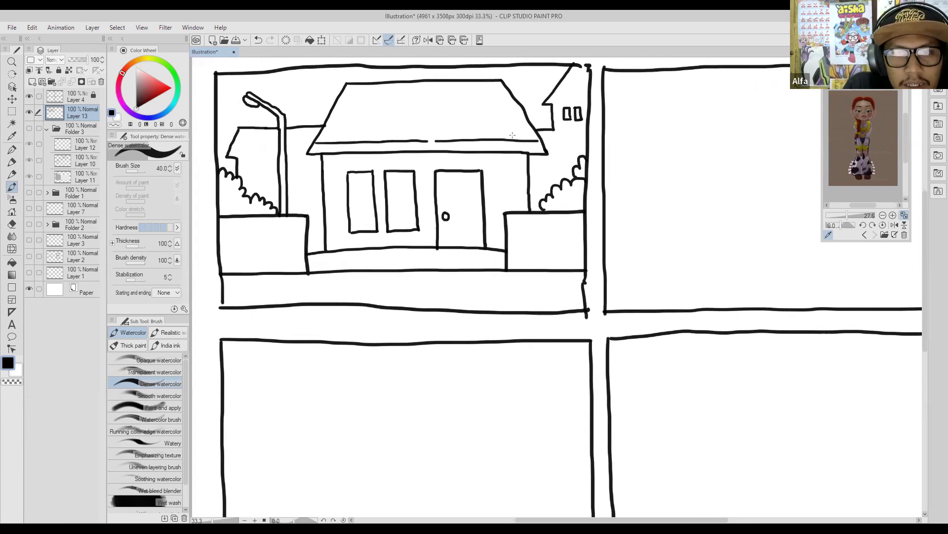
left_click_drag(330, 129, 526, 127)
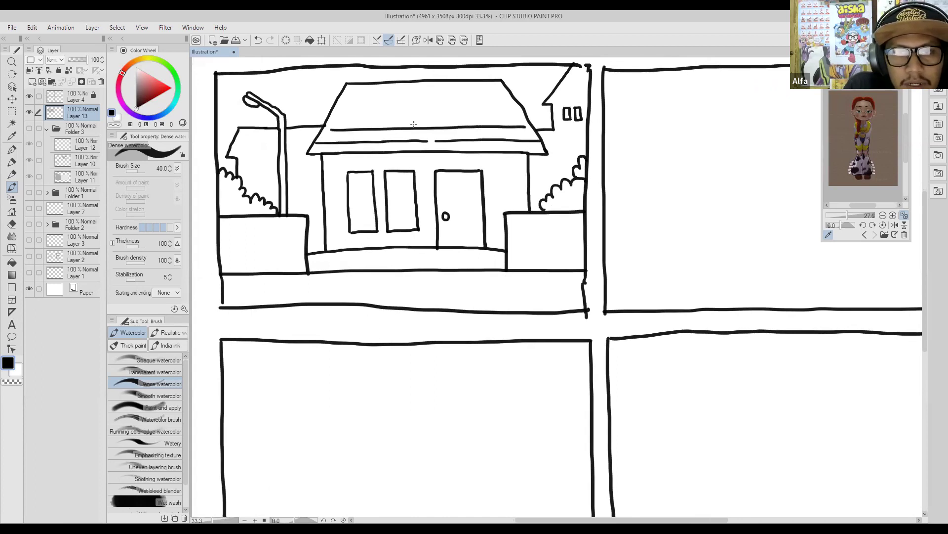
left_click_drag(331, 116, 523, 113)
left_click_drag(335, 96, 513, 95)
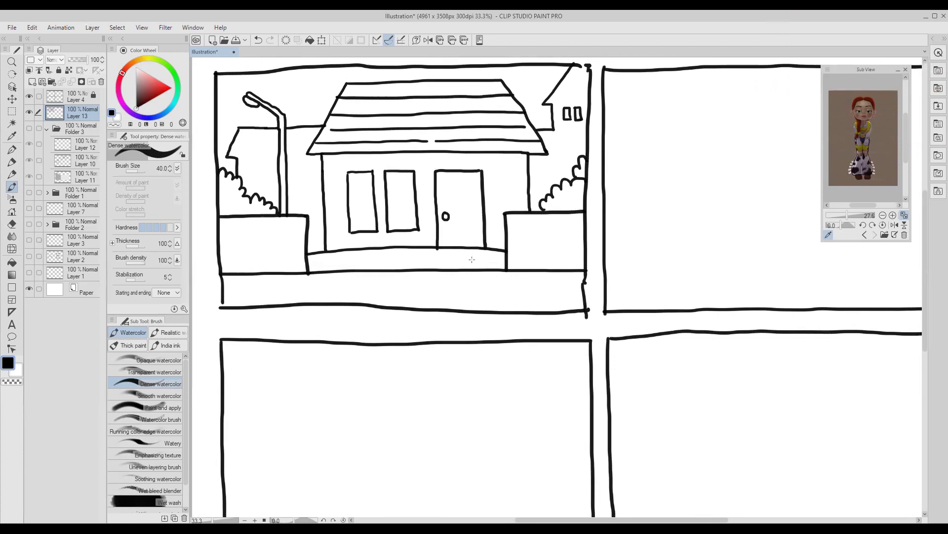
- Draw a horizontal ground line across the upper-right frame and a slightly arched line just above it
left_click_drag(576, 198, 495, 207)
left_click_drag(423, 214, 496, 197)
mouse_move(649, 187)
left_mouse_down()
mouse_move(484, 207)
mouse_move(491, 227)
mouse_move(527, 198)
mouse_move(482, 239)
mouse_move(440, 225)
left_mouse_up()
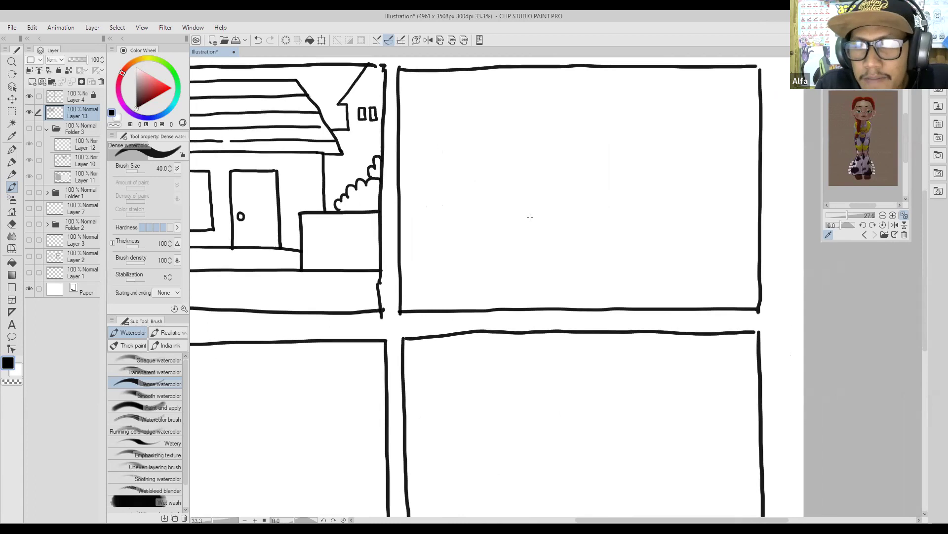
mouse_move(564, 277)
left_mouse_down()
mouse_move(604, 282)
mouse_move(576, 293)
mouse_move(608, 309)
mouse_move(584, 278)
mouse_move(523, 294)
mouse_move(522, 266)
mouse_move(497, 261)
mouse_move(501, 269)
mouse_move(586, 264)
mouse_move(454, 242)
mouse_move(759, 240)
left_mouse_up()
left_click_drag(644, 224, 638, 277)
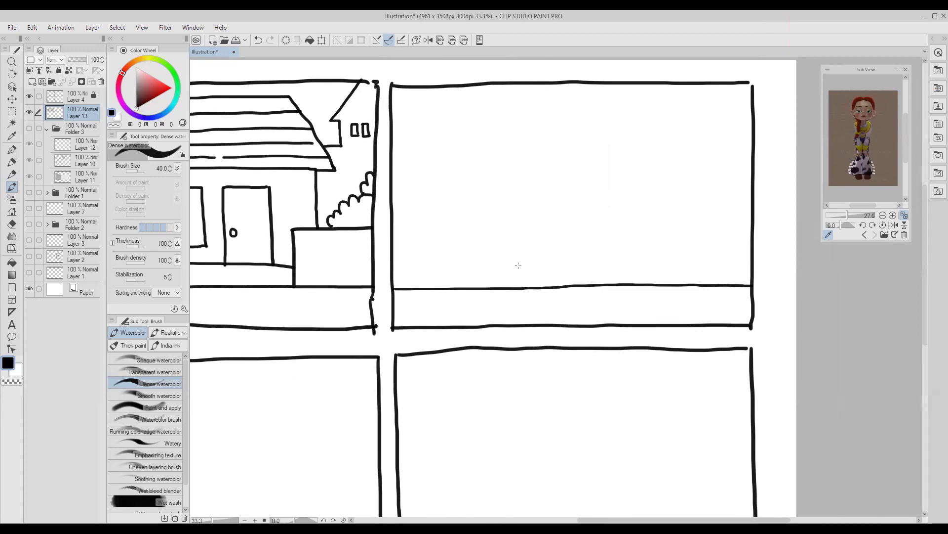
mouse_move(528, 284)
left_mouse_down()
mouse_move(527, 264)
mouse_move(493, 281)
mouse_move(488, 274)
mouse_move(632, 240)
mouse_move(482, 253)
mouse_move(490, 250)
mouse_move(390, 242)
mouse_move(616, 225)
mouse_move(731, 240)
left_mouse_up()
- Draw a mosque building on the arched line, with a rectangular body, a narrower upper tier and a pointed dome
mouse_move(553, 209)
left_mouse_down()
mouse_move(562, 258)
mouse_move(578, 231)
mouse_move(544, 191)
mouse_move(543, 248)
left_mouse_up()
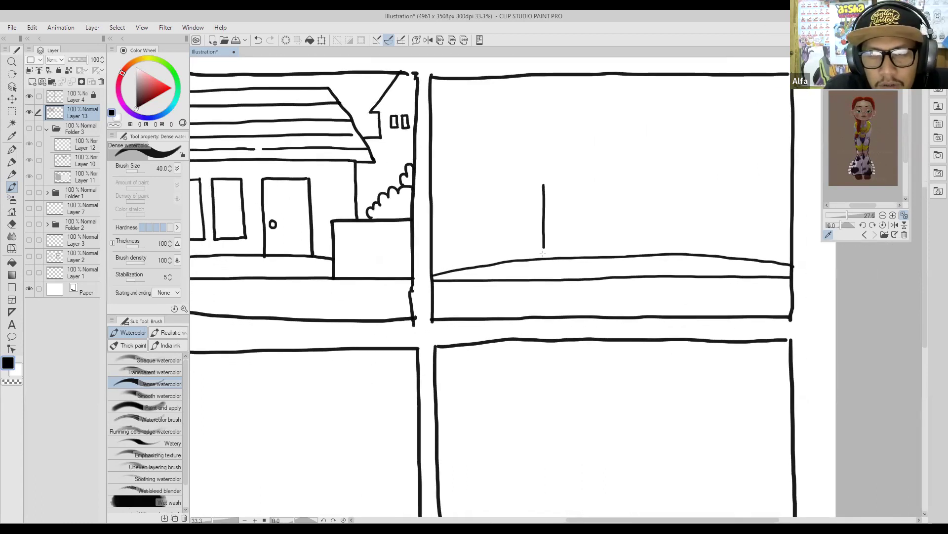
mouse_move(544, 182)
left_mouse_down()
mouse_move(659, 178)
mouse_move(663, 251)
left_mouse_up()
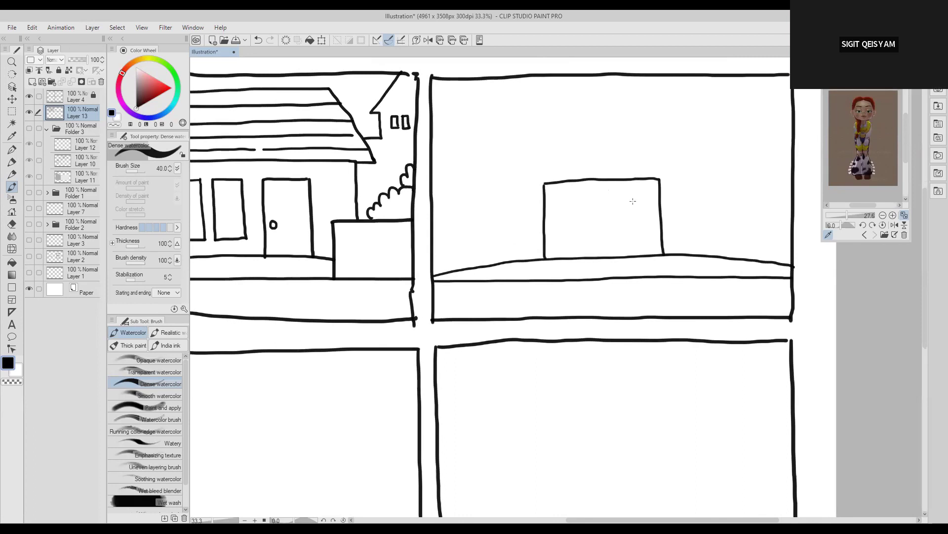
mouse_move(613, 196)
left_mouse_down()
mouse_move(645, 192)
mouse_move(603, 187)
mouse_move(525, 206)
mouse_move(564, 236)
left_mouse_up()
mouse_move(552, 184)
left_mouse_down()
mouse_move(554, 200)
mouse_move(586, 182)
mouse_move(633, 182)
mouse_move(644, 187)
mouse_move(643, 205)
left_mouse_up()
mouse_move(551, 183)
left_mouse_down()
mouse_move(645, 182)
mouse_move(571, 188)
mouse_move(564, 173)
mouse_move(596, 155)
mouse_move(616, 158)
left_mouse_up()
key("ctrl+z")
mouse_move(559, 180)
left_mouse_down()
mouse_move(599, 152)
mouse_move(615, 157)
mouse_move(563, 171)
mouse_move(602, 144)
mouse_move(642, 185)
left_mouse_up()
key("ctrl+z")
scroll(606, 184, "down", 1)
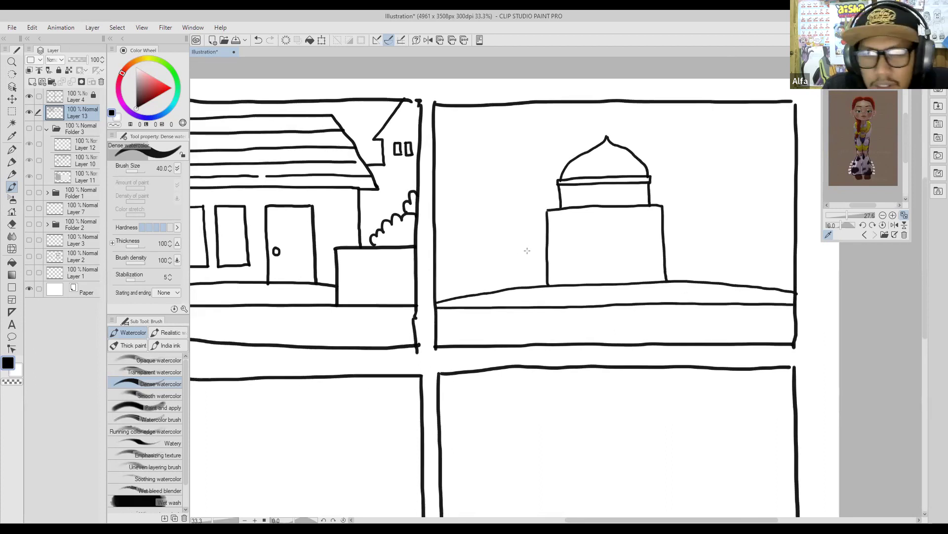
- Draw a tall minaret against the mosque's left side, topped with a banded rim and a small pointed dome
left_click_drag(522, 287, 510, 204)
key("ctrl+z")
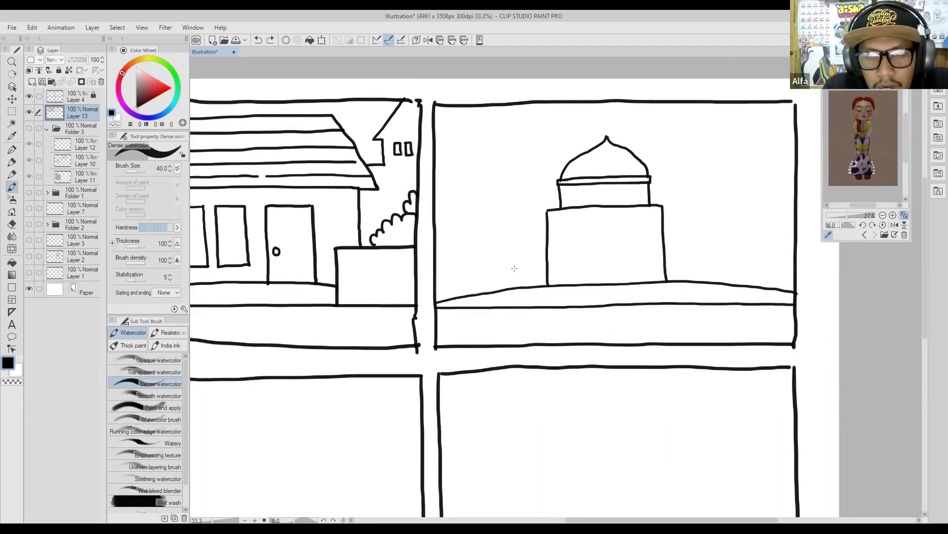
mouse_move(515, 273)
left_mouse_down()
mouse_move(506, 143)
mouse_move(522, 137)
mouse_move(507, 142)
mouse_move(542, 143)
mouse_move(549, 214)
left_mouse_up()
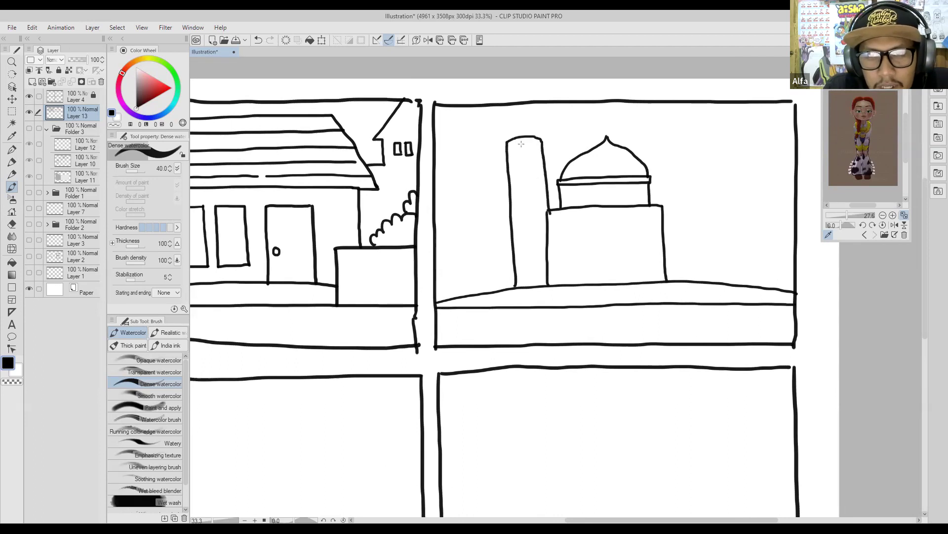
mouse_move(503, 140)
left_mouse_down()
mouse_move(544, 134)
mouse_move(503, 144)
mouse_move(519, 108)
mouse_move(544, 137)
left_mouse_up()
mouse_move(581, 261)
left_mouse_down()
mouse_move(572, 251)
mouse_move(580, 252)
left_mouse_up()
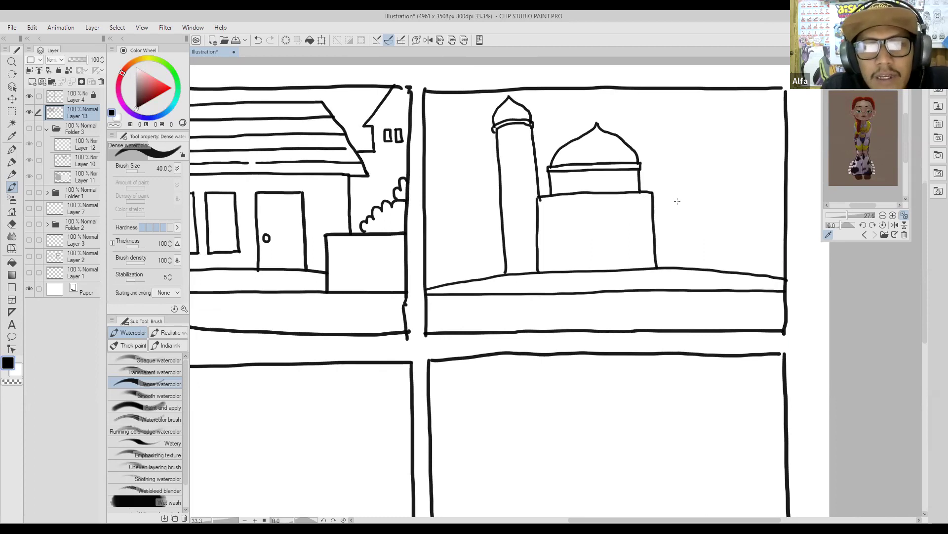
left_click_drag(624, 196, 599, 189)
left_click_drag(540, 219, 545, 205)
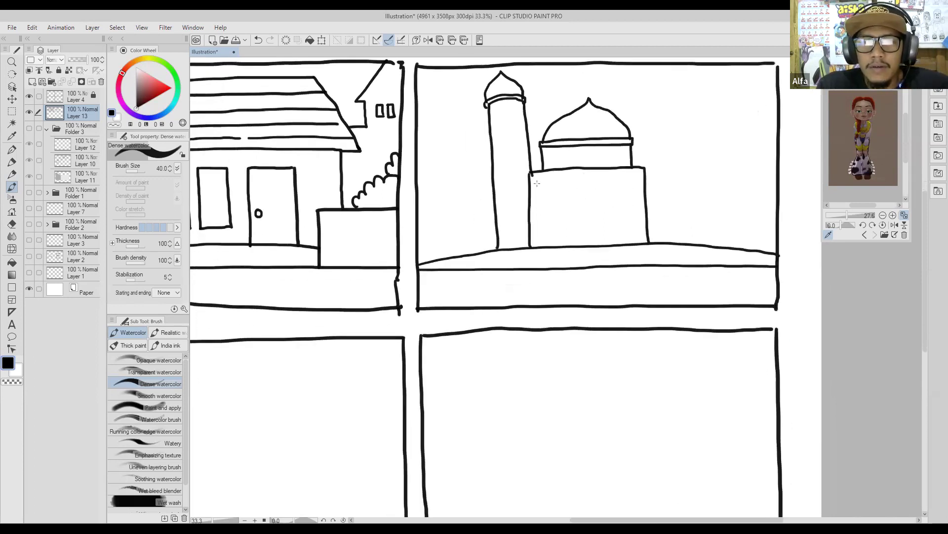
- Draw two tall arched doorways side by side on the front of the mosque's main body
key("e")
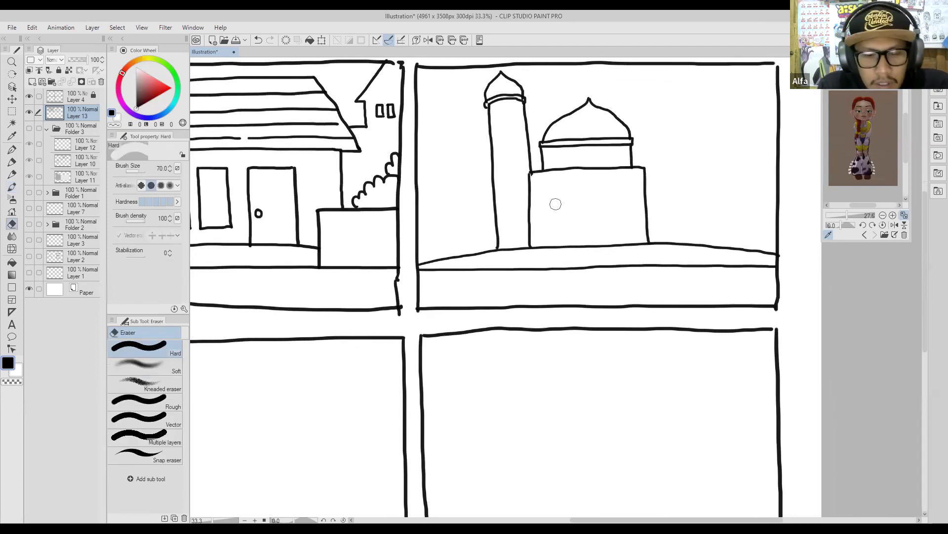
key("b")
left_click_drag(633, 196, 540, 203)
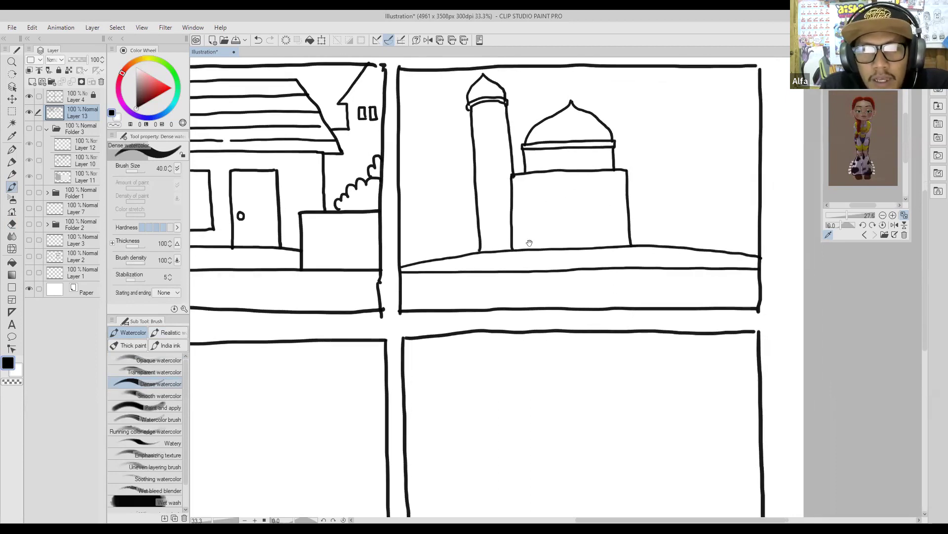
mouse_move(534, 248)
left_mouse_down()
mouse_move(529, 204)
mouse_move(551, 191)
mouse_move(560, 197)
mouse_move(561, 248)
mouse_move(579, 235)
mouse_move(577, 196)
mouse_move(585, 191)
mouse_move(605, 195)
mouse_move(611, 248)
left_mouse_up()
left_click_drag(616, 200, 603, 221)
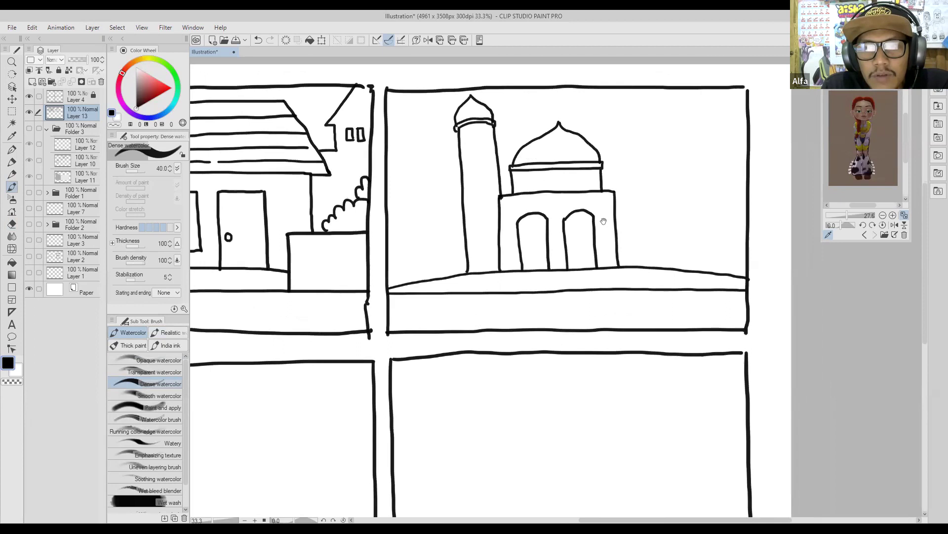
- Draw two small arched windows on the mosque's upper tier and two more stacked on the minaret
mouse_move(555, 192)
left_mouse_down()
mouse_move(533, 181)
mouse_move(558, 182)
mouse_move(534, 197)
mouse_move(562, 182)
mouse_move(566, 156)
mouse_move(551, 164)
mouse_move(560, 145)
mouse_move(571, 148)
mouse_move(572, 165)
mouse_move(612, 164)
left_mouse_up()
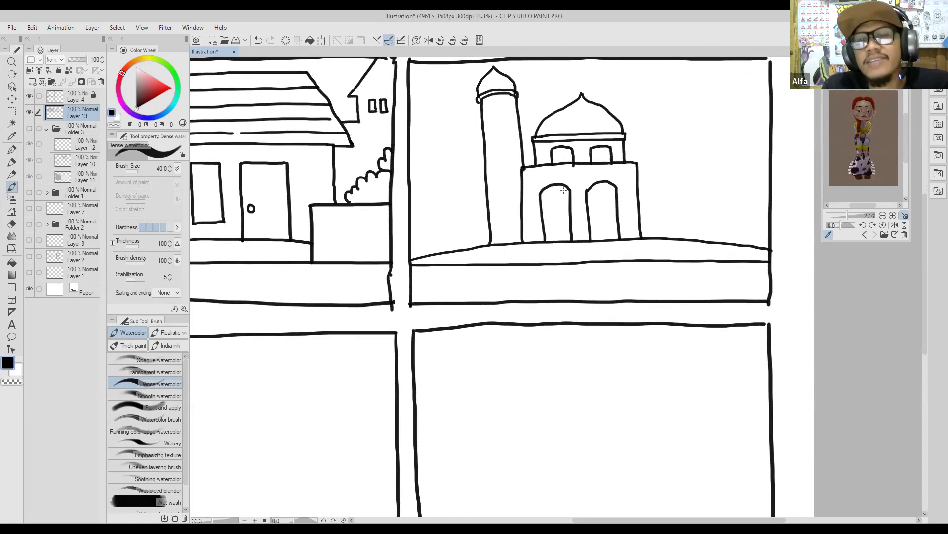
left_click_drag(506, 189, 508, 189)
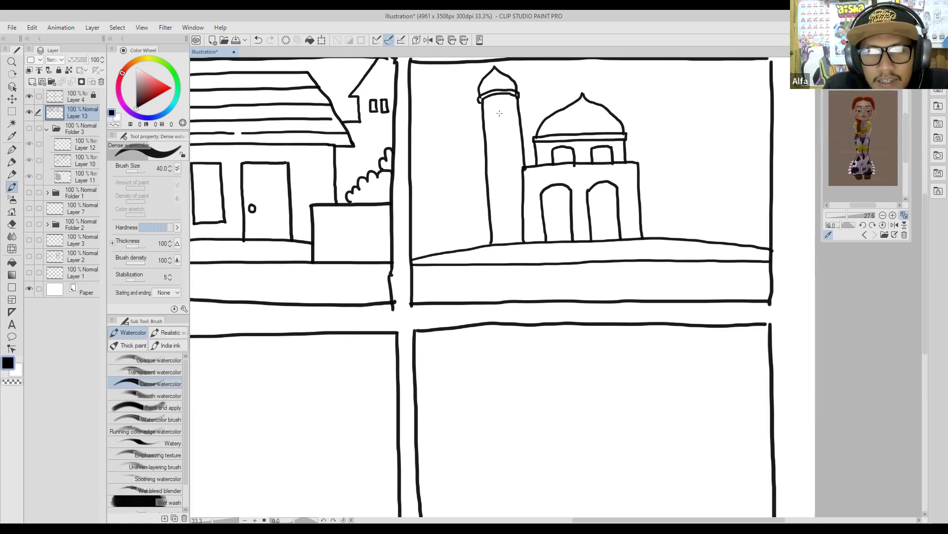
mouse_move(497, 111)
left_mouse_down()
mouse_move(500, 122)
mouse_move(504, 108)
left_mouse_up()
mouse_move(505, 172)
left_mouse_down()
mouse_move(504, 186)
mouse_move(505, 172)
left_mouse_up()
mouse_move(475, 228)
left_mouse_down()
mouse_move(468, 243)
mouse_move(474, 209)
mouse_move(486, 217)
mouse_move(473, 256)
left_mouse_up()
left_click_drag(475, 217, 482, 253)
key("ctrl+z")
key("ctrl+z")
- Draw a tree with a thin two-line trunk and overlapping scalloped foliage beside the minaret's left side
left_click_drag(469, 218, 468, 257)
left_click_drag(473, 218, 476, 255)
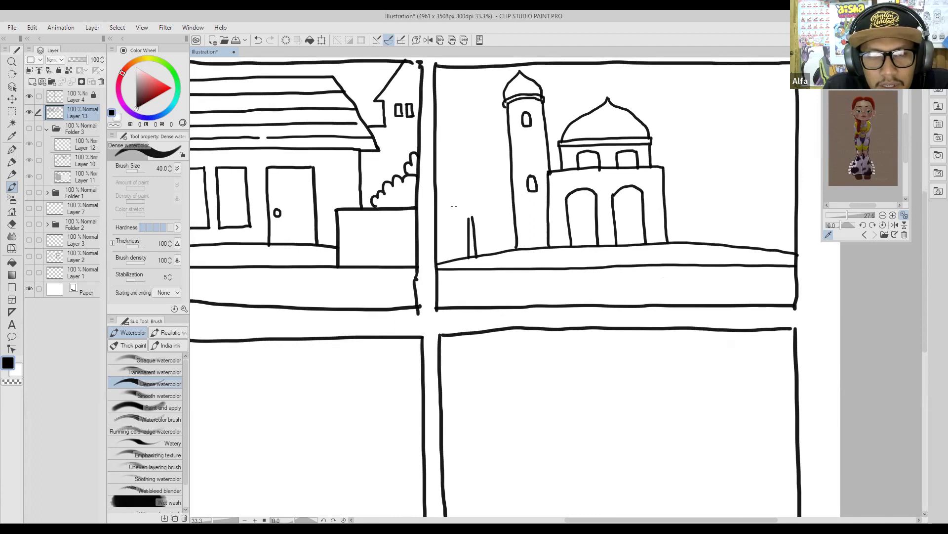
mouse_move(453, 195)
left_mouse_down()
mouse_move(454, 223)
mouse_move(447, 213)
mouse_move(458, 226)
mouse_move(479, 218)
mouse_move(472, 193)
mouse_move(455, 190)
mouse_move(479, 173)
mouse_move(494, 192)
mouse_move(489, 212)
mouse_move(461, 179)
mouse_move(448, 195)
left_mouse_up()
key("ctrl+z")
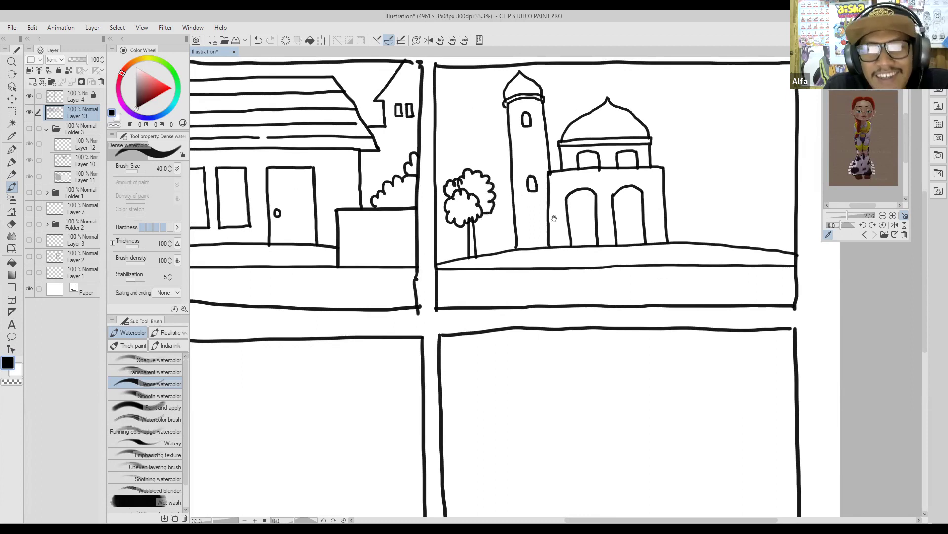
left_click_drag(538, 217, 529, 211)
mouse_move(464, 227)
left_mouse_down()
mouse_move(476, 207)
mouse_move(443, 222)
mouse_move(455, 231)
left_mouse_up()
- Draw a second tree with a straight trunk and rounded scalloped foliage on the mosque's right side
mouse_move(660, 194)
left_mouse_down()
mouse_move(597, 193)
mouse_move(641, 209)
mouse_move(641, 240)
mouse_move(648, 205)
mouse_move(650, 241)
left_mouse_up()
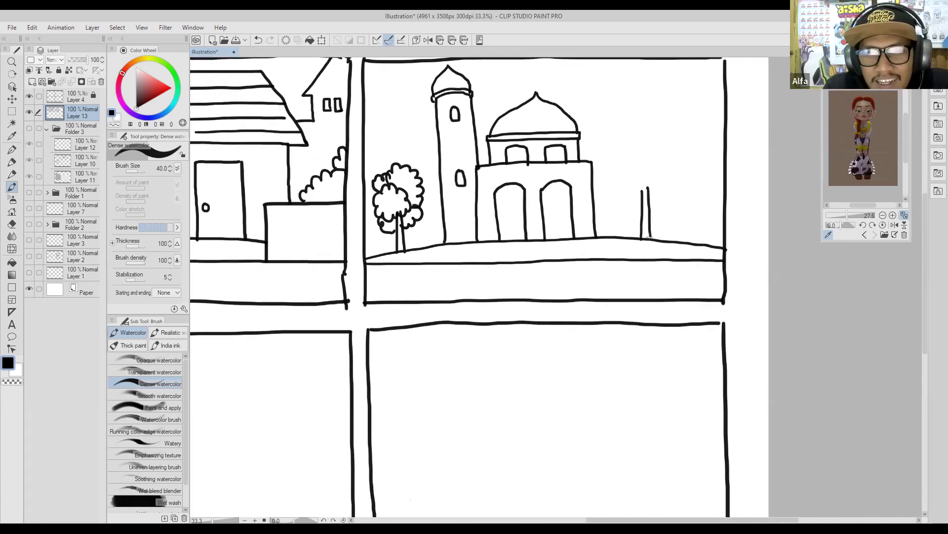
mouse_move(633, 190)
left_mouse_down()
mouse_move(645, 192)
mouse_move(647, 176)
mouse_move(627, 167)
mouse_move(619, 190)
mouse_move(633, 207)
mouse_move(662, 186)
mouse_move(668, 193)
mouse_move(665, 165)
mouse_move(640, 158)
left_mouse_up()
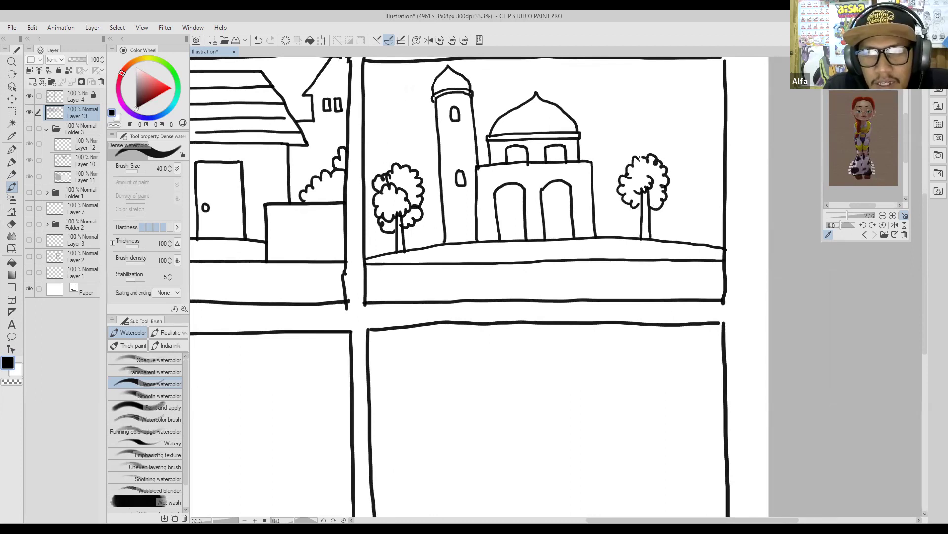
mouse_move(650, 200)
left_mouse_down()
mouse_move(655, 206)
mouse_move(640, 212)
left_mouse_up()
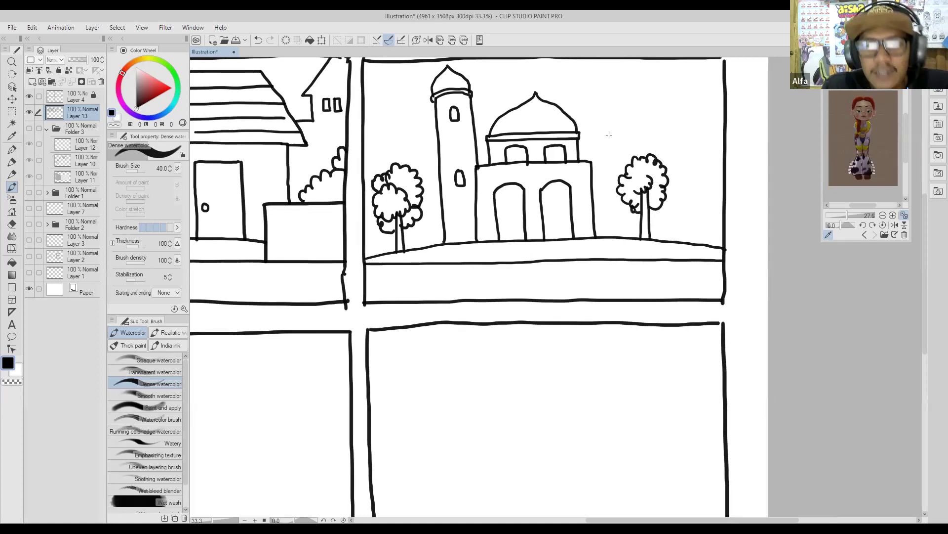
- Draw the stepped outline of a flat-roofed building behind the tree to the right of the mosque
mouse_move(472, 215)
left_mouse_down()
mouse_move(499, 256)
mouse_move(530, 215)
mouse_move(557, 220)
mouse_move(553, 240)
mouse_move(585, 203)
mouse_move(514, 235)
mouse_move(479, 299)
mouse_move(423, 306)
mouse_move(427, 275)
mouse_move(398, 309)
mouse_move(497, 243)
mouse_move(485, 239)
mouse_move(355, 338)
left_mouse_up()
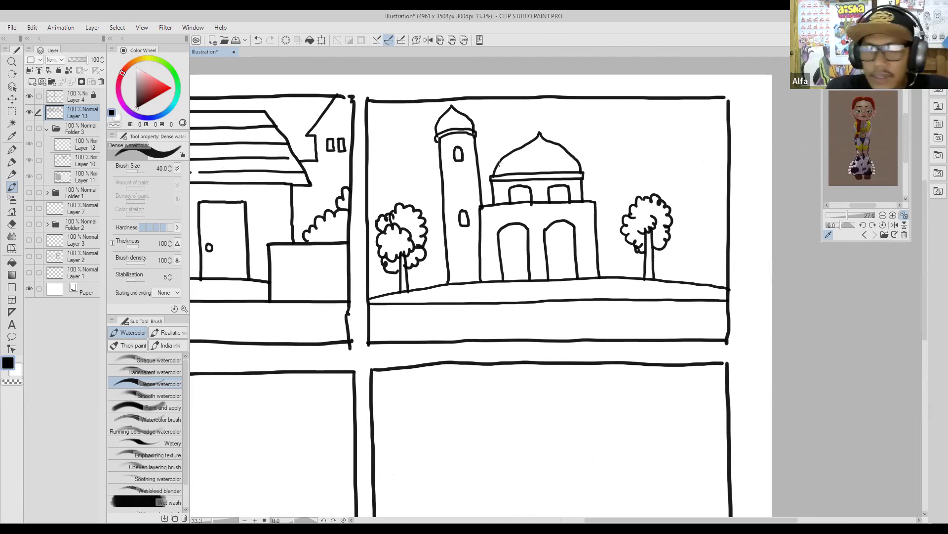
left_click_drag(478, 231, 522, 196)
left_click_drag(648, 184, 600, 179)
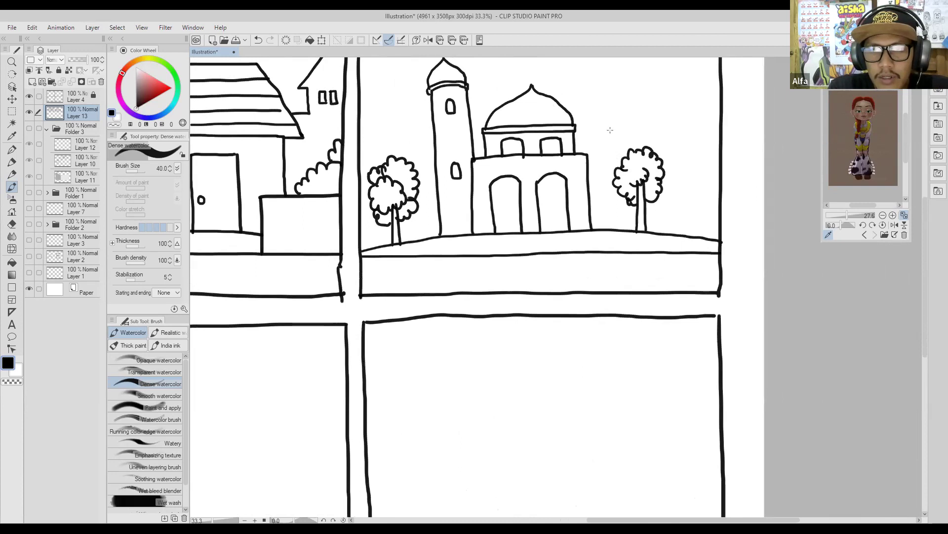
left_click_drag(605, 127, 606, 179)
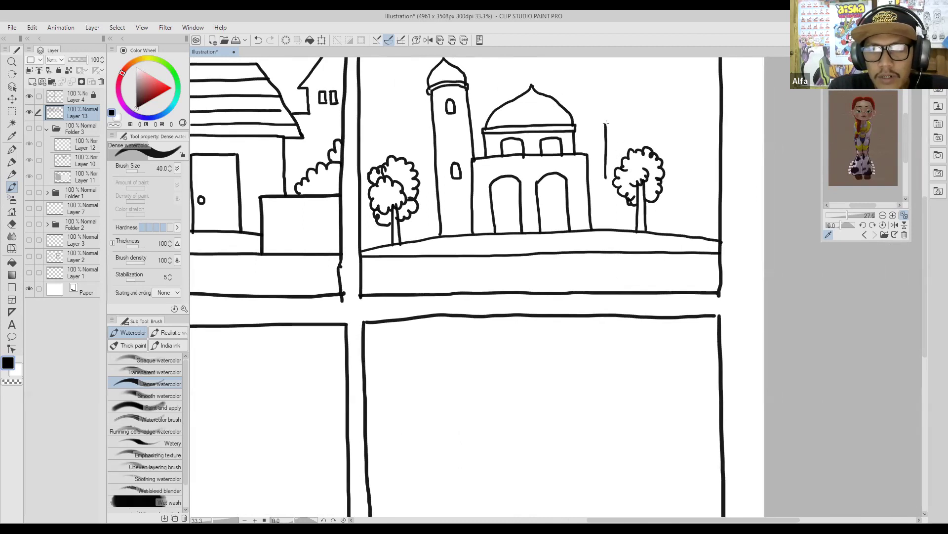
key("ctrl+z")
mouse_move(607, 132)
left_mouse_down()
mouse_move(608, 163)
mouse_move(607, 131)
mouse_move(668, 130)
mouse_move(671, 185)
mouse_move(707, 187)
mouse_move(708, 213)
left_mouse_up()
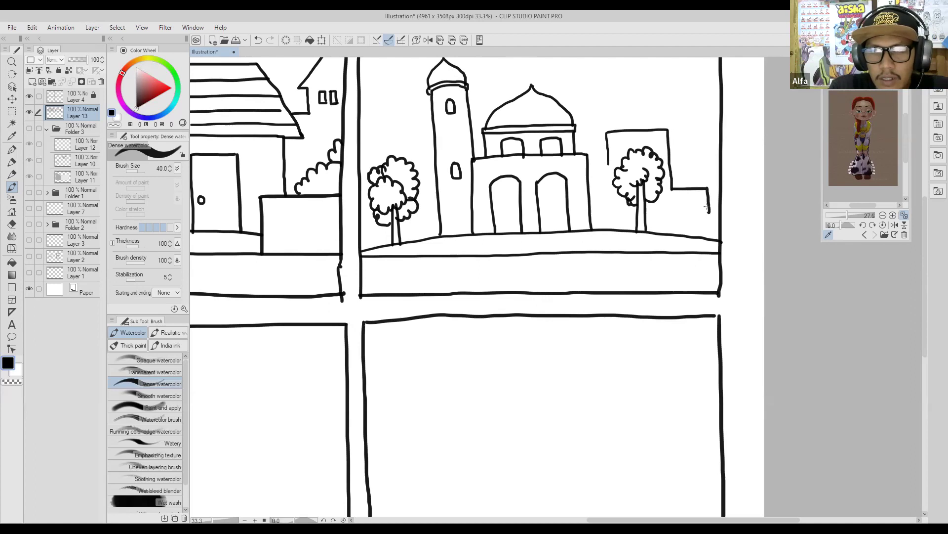
- Outline a matching flat-roofed building left of the minaret, join the skyline to the mosque, and give each background building two small windows
left_click_drag(593, 166, 588, 167)
mouse_move(409, 146)
left_mouse_down()
mouse_move(431, 148)
mouse_move(427, 124)
mouse_move(435, 154)
mouse_move(455, 152)
left_mouse_up()
mouse_move(391, 145)
left_mouse_down()
mouse_move(382, 152)
mouse_move(417, 142)
left_mouse_up()
left_click_drag(637, 141, 611, 181)
left_click_drag(549, 208, 615, 189)
mouse_move(662, 161)
left_mouse_down()
mouse_move(666, 136)
mouse_move(627, 148)
mouse_move(607, 175)
mouse_move(697, 172)
mouse_move(705, 159)
mouse_move(665, 138)
left_mouse_up()
- Draw a fluffy flat-bottomed cloud in the sky right of the dome and another behind the top of the minaret
left_click_drag(660, 136, 747, 132)
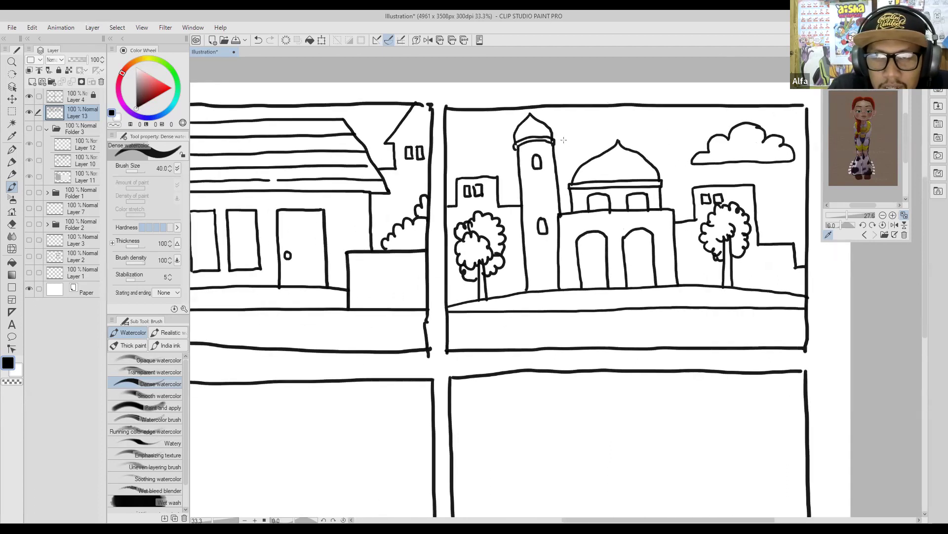
mouse_move(525, 133)
left_mouse_down()
mouse_move(469, 151)
mouse_move(467, 164)
mouse_move(519, 164)
mouse_move(568, 145)
mouse_move(581, 155)
mouse_move(558, 160)
mouse_move(579, 160)
left_mouse_up()
left_click_drag(694, 120, 661, 108)
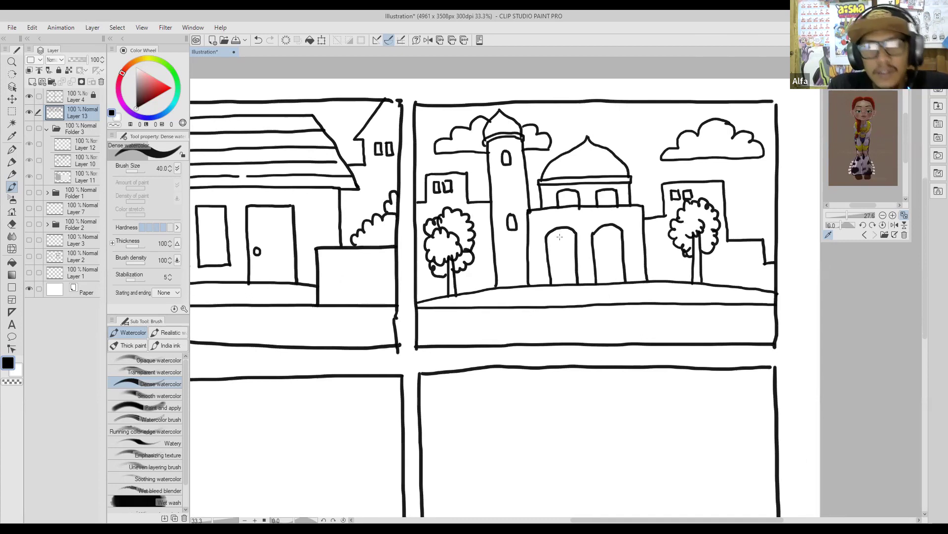
mouse_move(578, 251)
left_mouse_down()
mouse_move(563, 235)
mouse_move(564, 255)
left_mouse_up()
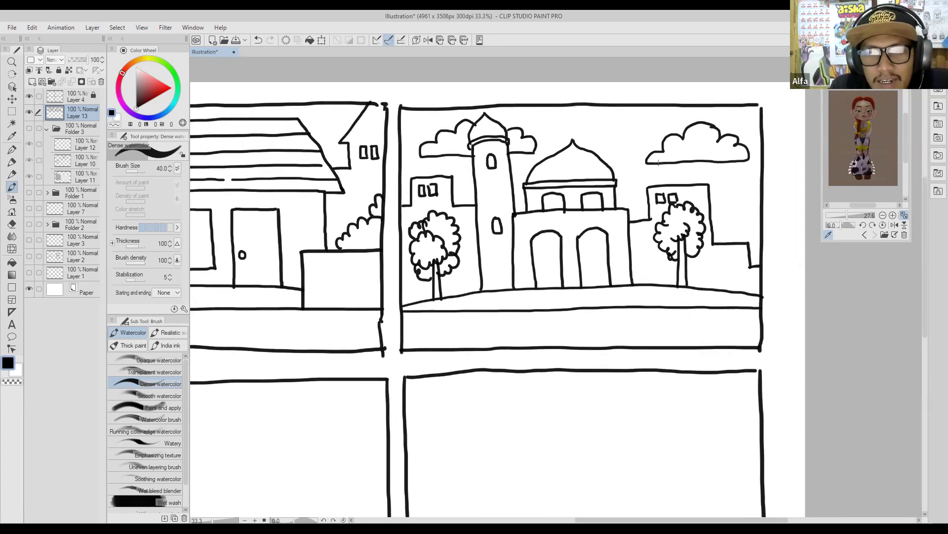
- Draw a horizontal ground line across the lower-left frame, just above its bottom border
left_click_drag(569, 237, 601, 223)
mouse_move(483, 190)
left_mouse_down()
mouse_move(532, 174)
mouse_move(483, 160)
left_mouse_up()
left_click_drag(512, 201, 533, 186)
mouse_move(374, 276)
left_mouse_down()
mouse_move(431, 245)
mouse_move(464, 244)
mouse_move(502, 205)
mouse_move(405, 265)
mouse_move(456, 256)
mouse_move(366, 402)
mouse_move(424, 373)
mouse_move(449, 300)
mouse_move(303, 349)
mouse_move(279, 331)
mouse_move(266, 337)
mouse_move(315, 336)
left_mouse_up()
key("ctrl+z")
left_click_drag(244, 340, 609, 331)
left_click_drag(461, 283, 446, 336)
left_click_drag(421, 373, 440, 320)
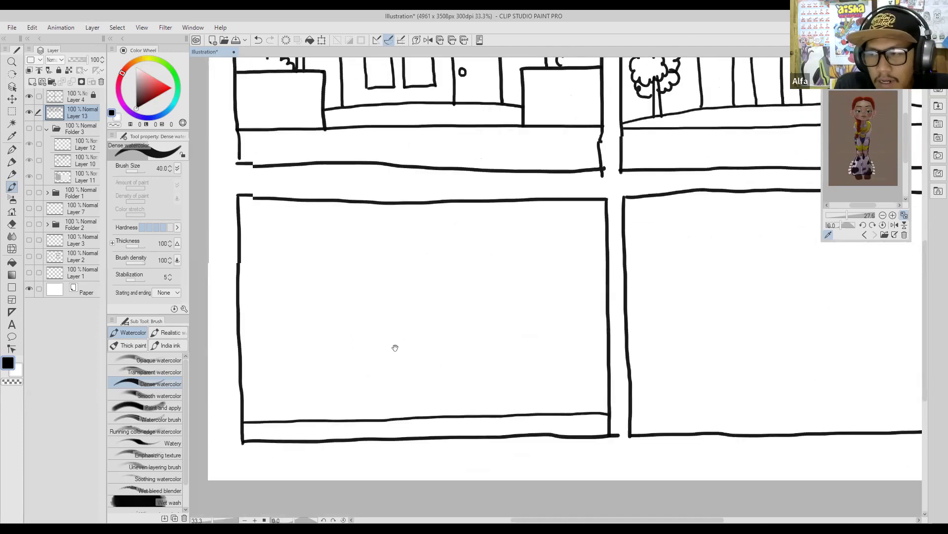
- Draw a wide rectangular building body standing on the ground line of the lower-left frame
left_click_drag(394, 347, 405, 305)
left_click_drag(316, 267, 317, 362)
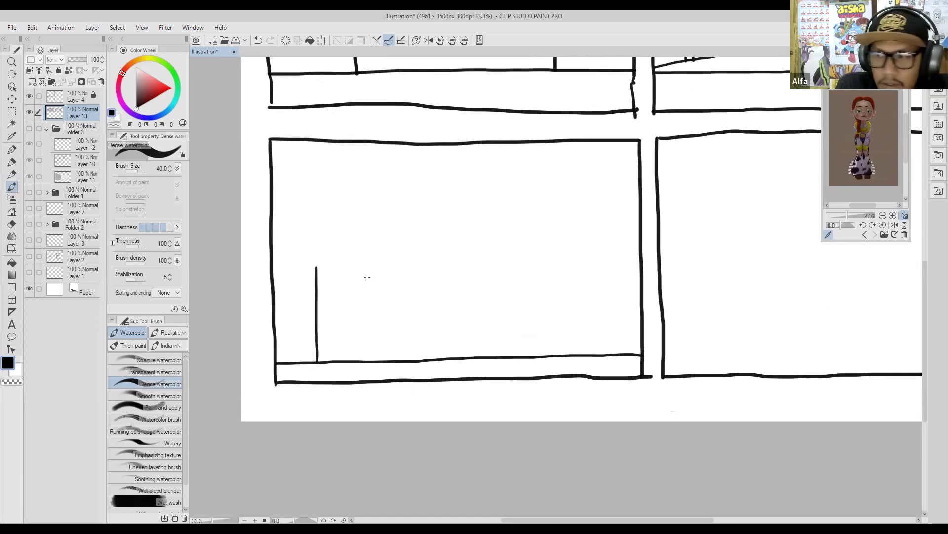
mouse_move(323, 258)
left_mouse_down()
mouse_move(562, 251)
mouse_move(562, 296)
left_mouse_up()
key("ctrl+z")
mouse_move(569, 252)
left_mouse_down()
mouse_move(585, 265)
mouse_move(588, 356)
left_mouse_up()
left_click_drag(456, 271, 476, 259)
left_click_drag(394, 279, 397, 276)
left_click_drag(541, 289, 492, 348)
mouse_move(491, 252)
left_mouse_down()
mouse_move(512, 255)
mouse_move(605, 199)
left_mouse_up()
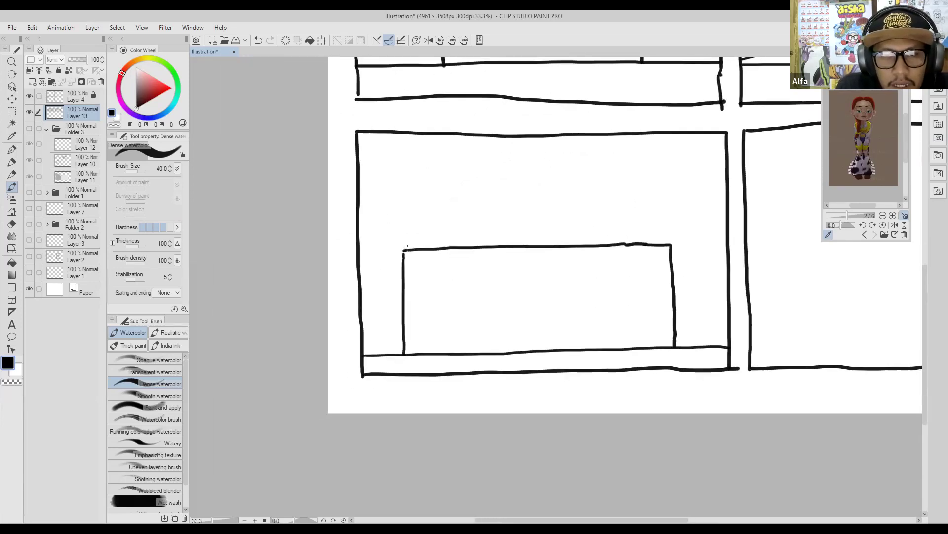
- Add a trapezoid roof overhanging the building's walls and a double door slightly right of centre on its front
mouse_move(443, 229)
left_mouse_down()
mouse_move(430, 235)
mouse_move(406, 218)
mouse_move(621, 208)
mouse_move(646, 212)
mouse_move(656, 235)
mouse_move(650, 250)
left_mouse_up()
mouse_move(506, 296)
left_mouse_down()
mouse_move(508, 265)
mouse_move(478, 257)
mouse_move(486, 255)
left_mouse_up()
left_click_drag(534, 234, 538, 301)
mouse_move(535, 237)
left_mouse_down()
mouse_move(607, 227)
mouse_move(611, 307)
left_mouse_up()
left_click_drag(569, 229, 574, 309)
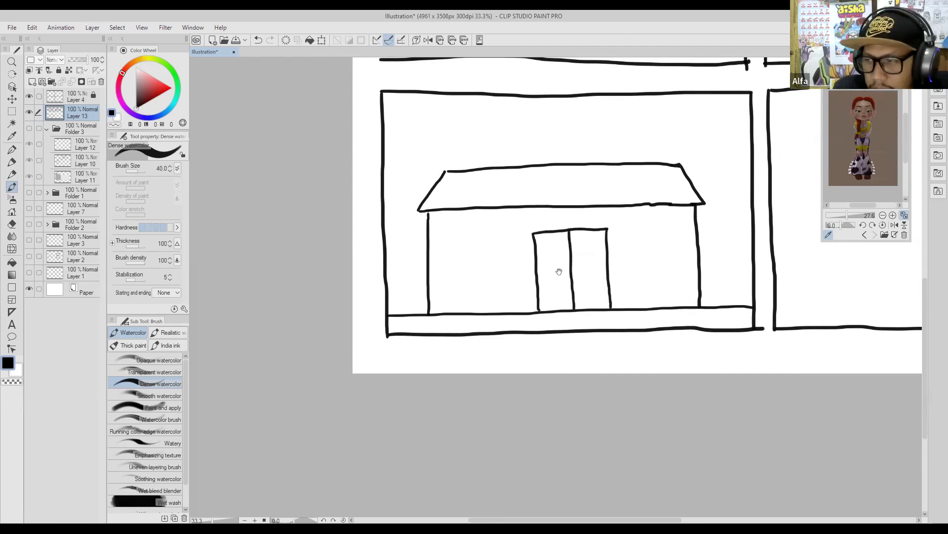
- Draw three narrow windows to the left of the double door, each split by a vertical centre line
left_click_drag(500, 234, 502, 286)
mouse_move(501, 234)
left_mouse_down()
mouse_move(520, 234)
mouse_move(523, 288)
left_mouse_up()
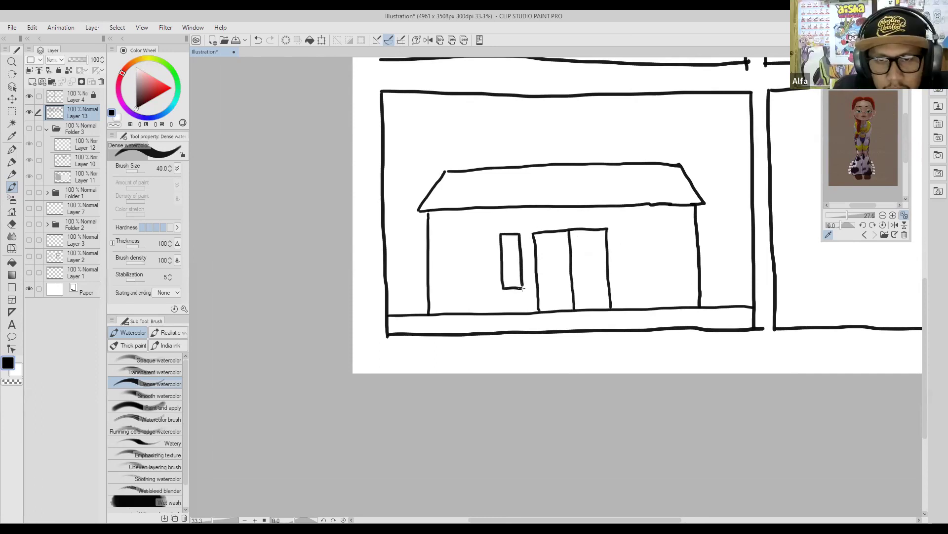
mouse_move(468, 234)
left_mouse_down()
mouse_move(469, 288)
mouse_move(488, 289)
mouse_move(484, 233)
mouse_move(489, 290)
left_mouse_up()
left_click_drag(475, 235, 478, 289)
left_click_drag(512, 258, 512, 291)
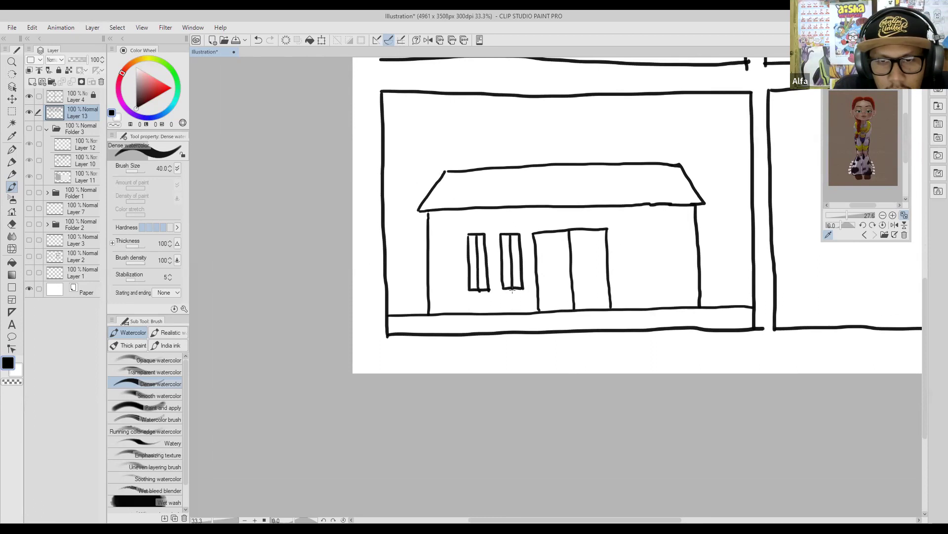
mouse_move(437, 236)
left_mouse_down()
mouse_move(440, 291)
mouse_move(461, 290)
left_mouse_up()
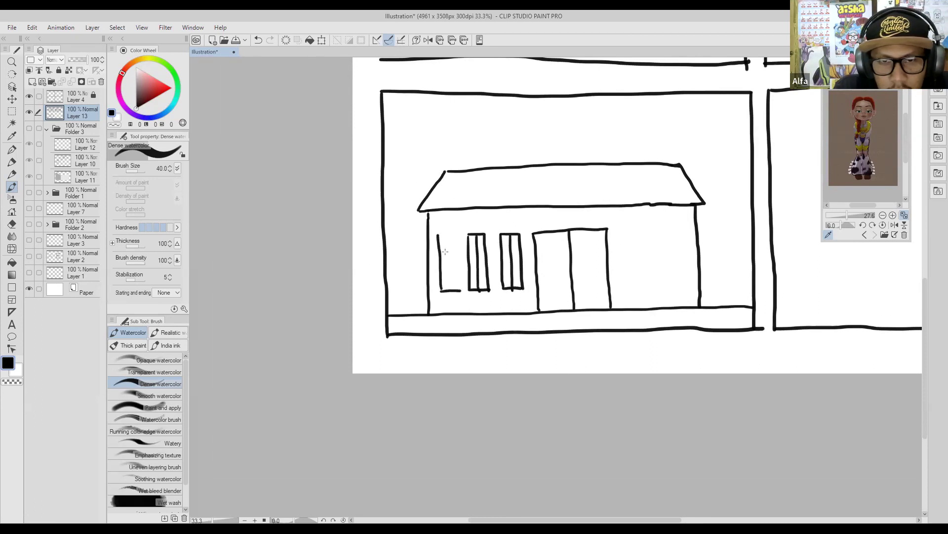
left_click_drag(452, 235, 460, 292)
left_click_drag(447, 258, 448, 291)
- Draw two windows to the right of the double door, each divided by a vertical centre line
mouse_move(587, 240)
left_mouse_down()
mouse_move(533, 234)
mouse_move(568, 261)
mouse_move(568, 279)
mouse_move(593, 277)
left_mouse_up()
mouse_move(568, 223)
left_mouse_down()
mouse_move(591, 223)
mouse_move(592, 275)
left_mouse_up()
mouse_move(604, 222)
left_mouse_down()
mouse_move(602, 262)
mouse_move(618, 273)
left_mouse_up()
left_click_drag(602, 223, 624, 221)
left_click_drag(625, 255, 627, 275)
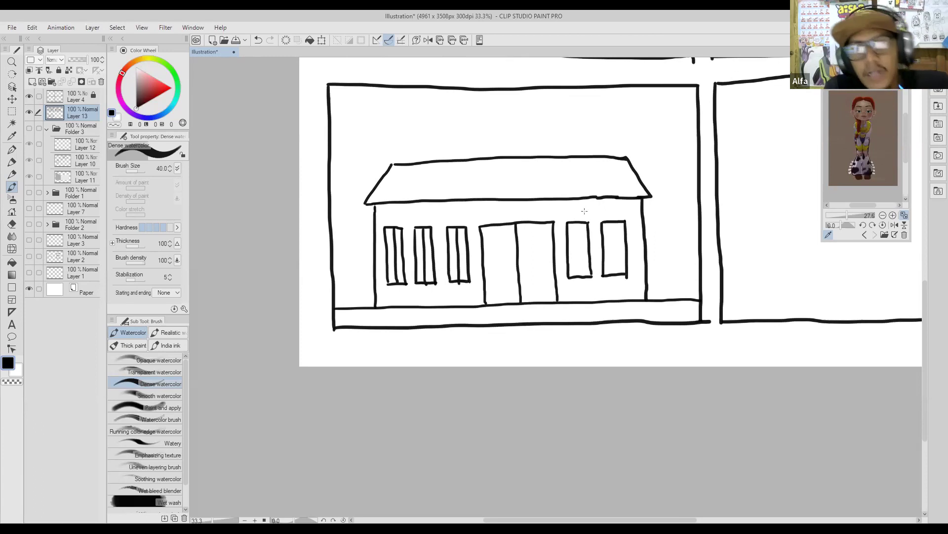
mouse_move(573, 228)
left_mouse_down()
mouse_move(524, 222)
mouse_move(533, 211)
mouse_move(537, 258)
mouse_move(573, 257)
left_mouse_up()
left_click_drag(572, 187, 561, 193)
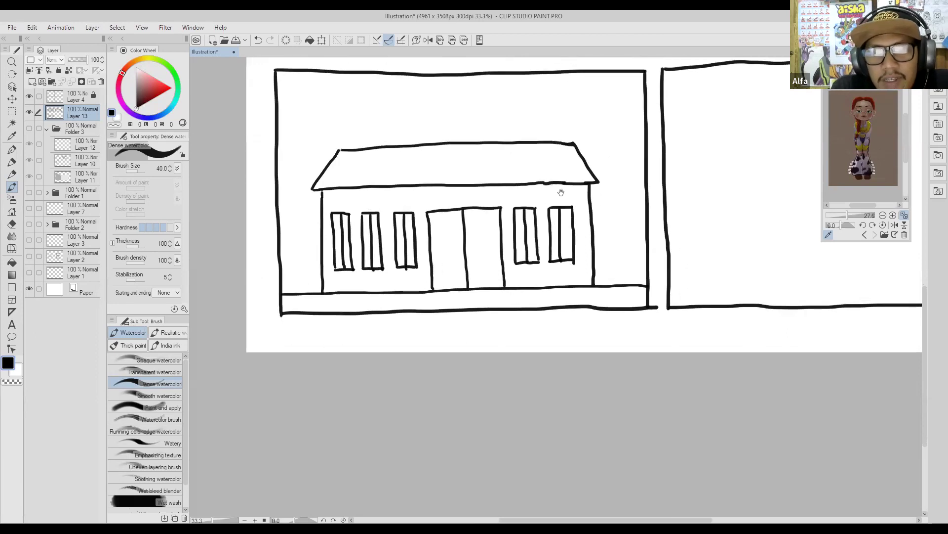
- Add handles to both doors and draw a tall flagpole with a waving two-striped flag left of the building
mouse_move(486, 221)
left_mouse_down()
mouse_move(514, 203)
mouse_move(525, 209)
mouse_move(496, 217)
mouse_move(503, 233)
mouse_move(516, 233)
left_mouse_up()
mouse_move(428, 215)
left_mouse_down()
mouse_move(476, 222)
mouse_move(501, 207)
mouse_move(507, 232)
mouse_move(466, 287)
mouse_move(464, 316)
left_mouse_up()
left_click_drag(466, 100, 473, 239)
key("ctrl+z")
left_click_drag(414, 123, 416, 297)
mouse_move(411, 107)
left_mouse_down()
mouse_move(414, 93)
mouse_move(443, 112)
mouse_move(448, 142)
mouse_move(449, 127)
left_mouse_up()
key("ctrl+z")
mouse_move(645, 176)
left_mouse_down()
mouse_move(605, 170)
mouse_move(576, 196)
mouse_move(548, 156)
mouse_move(518, 166)
left_mouse_up()
mouse_move(578, 226)
left_mouse_down()
mouse_move(564, 220)
mouse_move(562, 198)
mouse_move(584, 227)
left_mouse_up()
- Erase part of the building's right wall and last window, and draw a rectangular signboard in the cleared space
key("e")
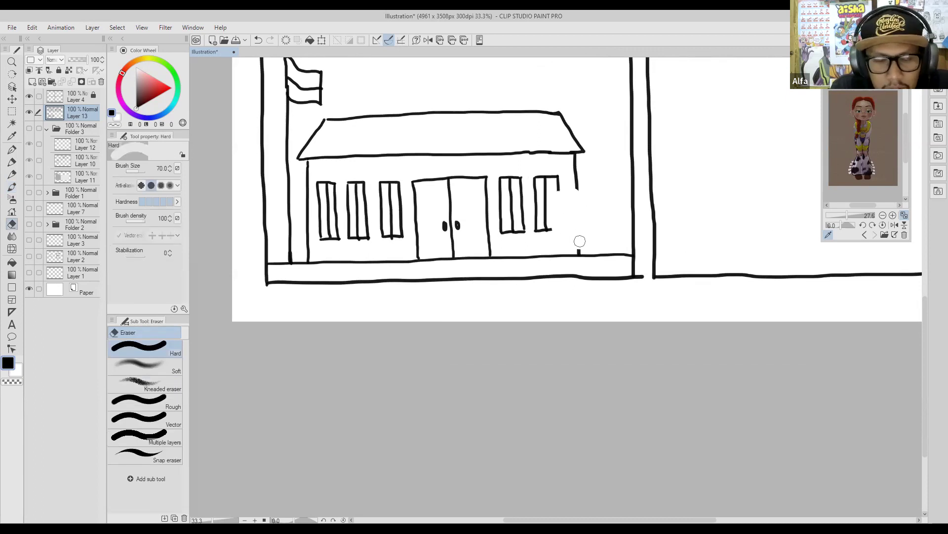
key("b")
left_click_drag(558, 191, 616, 190)
mouse_move(554, 191)
left_mouse_down()
mouse_move(556, 228)
mouse_move(573, 234)
mouse_move(616, 233)
mouse_move(620, 191)
left_mouse_up()
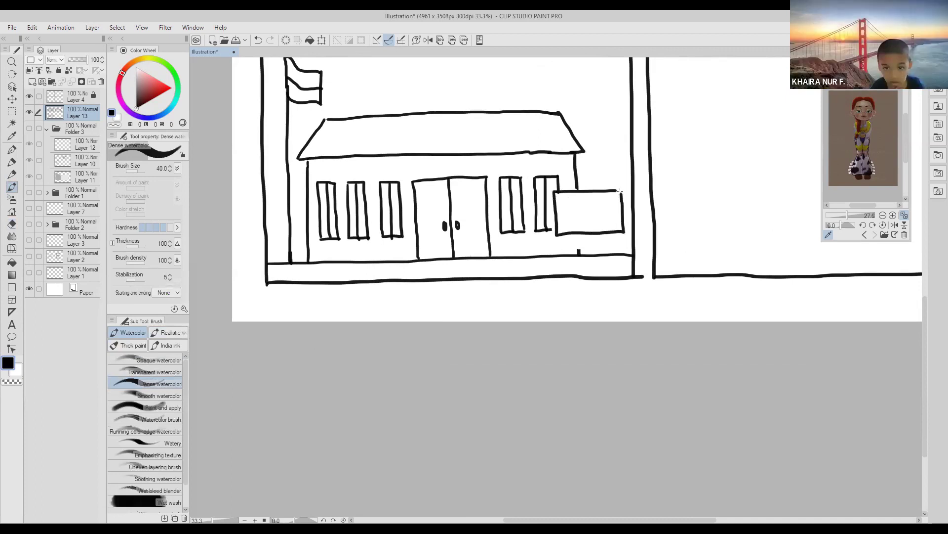
left_click_drag(579, 234, 579, 254)
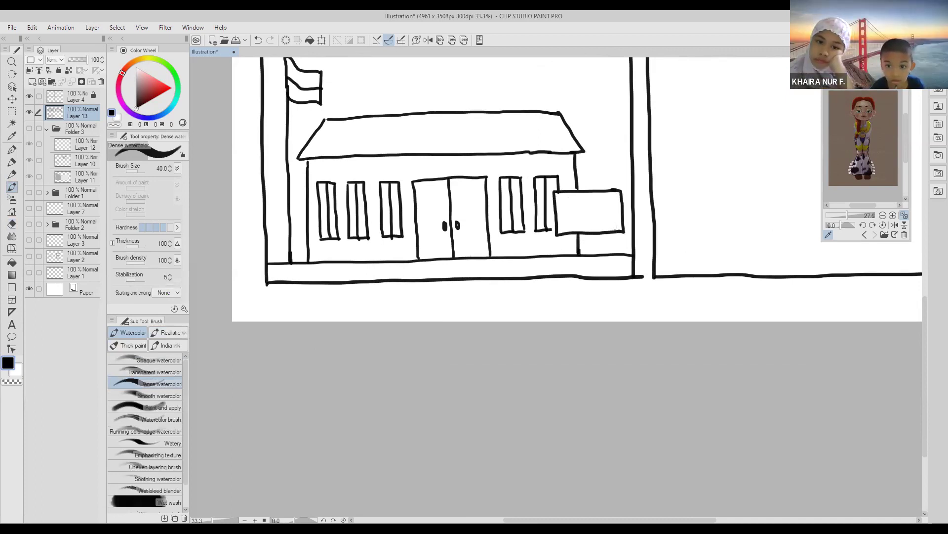
- Add two support legs under the signboard and letter "SD" on it
left_click_drag(582, 190, 625, 189)
mouse_move(589, 233)
left_mouse_down()
mouse_move(589, 255)
mouse_move(559, 247)
mouse_move(564, 258)
left_mouse_up()
key("ctrl+z")
left_click_drag(617, 236, 624, 253)
mouse_move(588, 212)
left_mouse_down()
mouse_move(593, 222)
mouse_move(603, 209)
left_mouse_up()
left_click_drag(547, 170, 557, 217)
left_click_drag(569, 163, 595, 184)
mouse_move(528, 192)
left_mouse_down()
mouse_move(542, 181)
mouse_move(396, 205)
mouse_move(324, 190)
left_mouse_up()
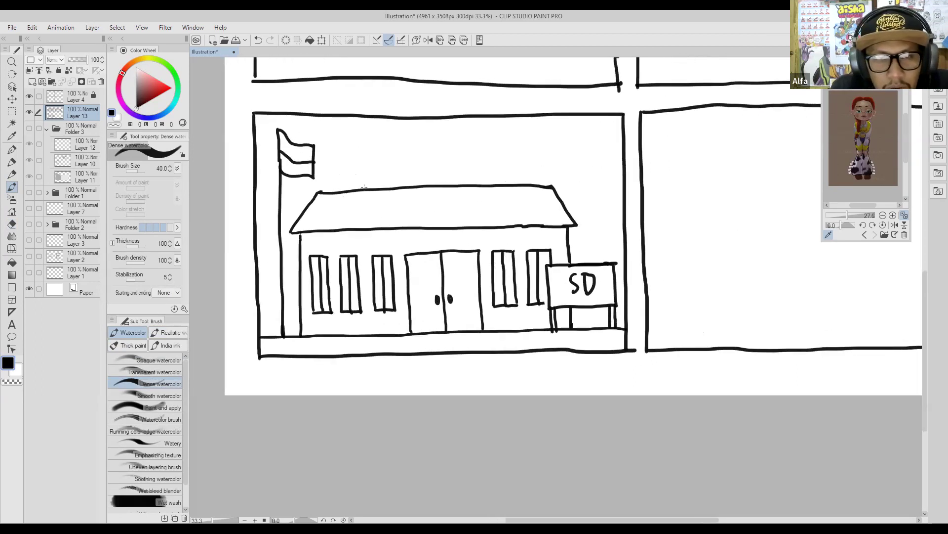
- Draw scalloped treetop outlines behind the right end of the school roof and beside the flagpole on the left
mouse_move(582, 194)
left_mouse_down()
mouse_move(548, 197)
mouse_move(516, 175)
mouse_move(538, 159)
mouse_move(562, 172)
left_mouse_up()
left_click_drag(570, 193, 586, 187)
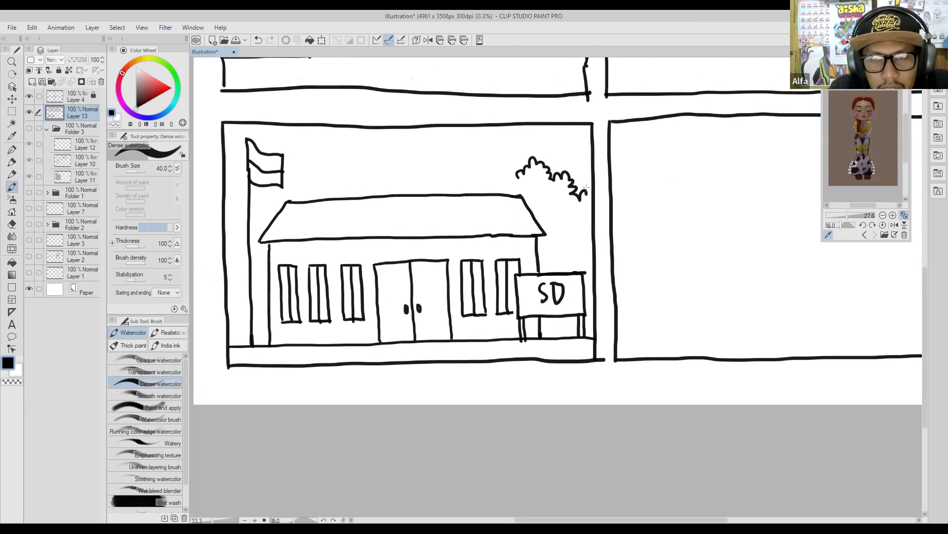
left_click_drag(502, 182, 488, 186)
left_click_drag(388, 198, 519, 183)
mouse_move(361, 186)
left_mouse_down()
mouse_move(367, 215)
mouse_move(383, 193)
mouse_move(404, 207)
left_mouse_up()
left_click_drag(412, 293, 363, 263)
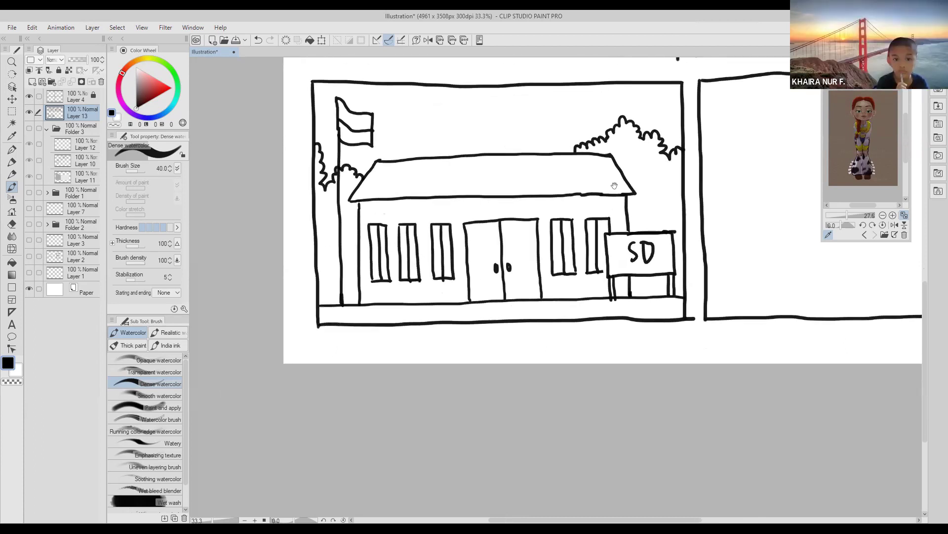
- Add small curly leaf details inside the foliage on both sides of the school building
left_click_drag(637, 175, 639, 181)
left_click_drag(651, 179, 657, 188)
mouse_move(340, 203)
left_mouse_down()
mouse_move(375, 206)
mouse_move(359, 227)
left_mouse_up()
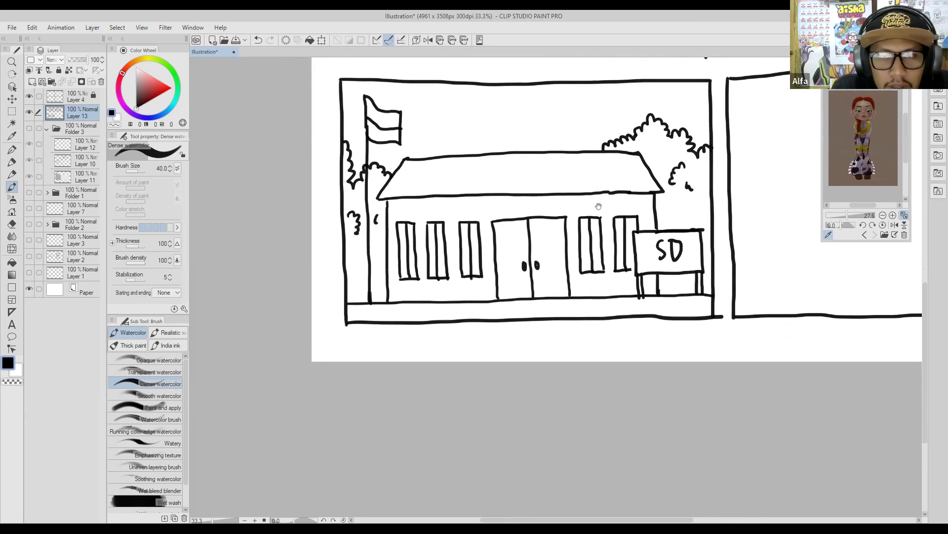
left_click_drag(598, 206, 544, 218)
mouse_move(630, 208)
left_mouse_down()
mouse_move(634, 220)
mouse_move(642, 209)
left_mouse_up()
left_click_drag(487, 140, 538, 160)
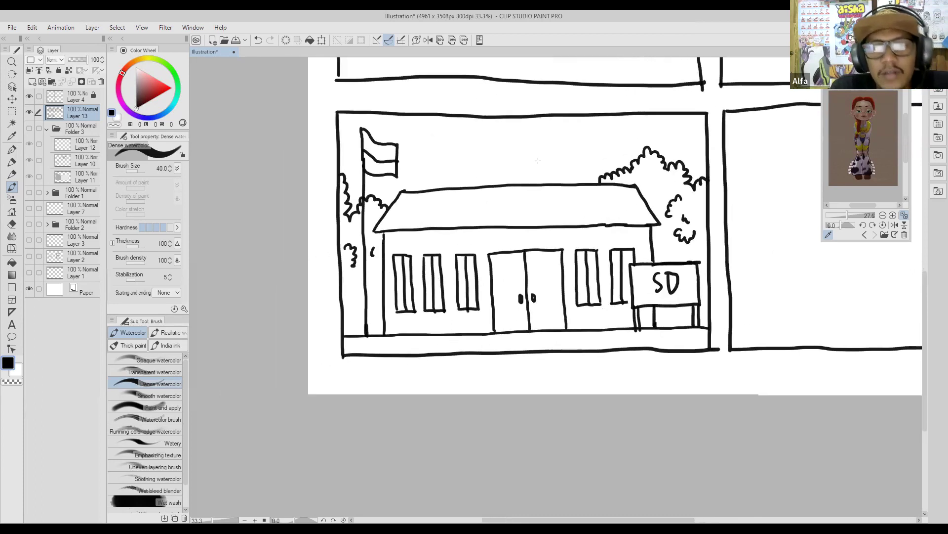
mouse_move(536, 217)
left_mouse_down()
mouse_move(431, 238)
mouse_move(405, 259)
mouse_move(440, 259)
mouse_move(450, 232)
mouse_move(442, 221)
mouse_move(453, 222)
mouse_move(405, 235)
left_mouse_up()
mouse_move(446, 188)
left_mouse_down()
mouse_move(468, 199)
mouse_move(424, 193)
left_mouse_up()
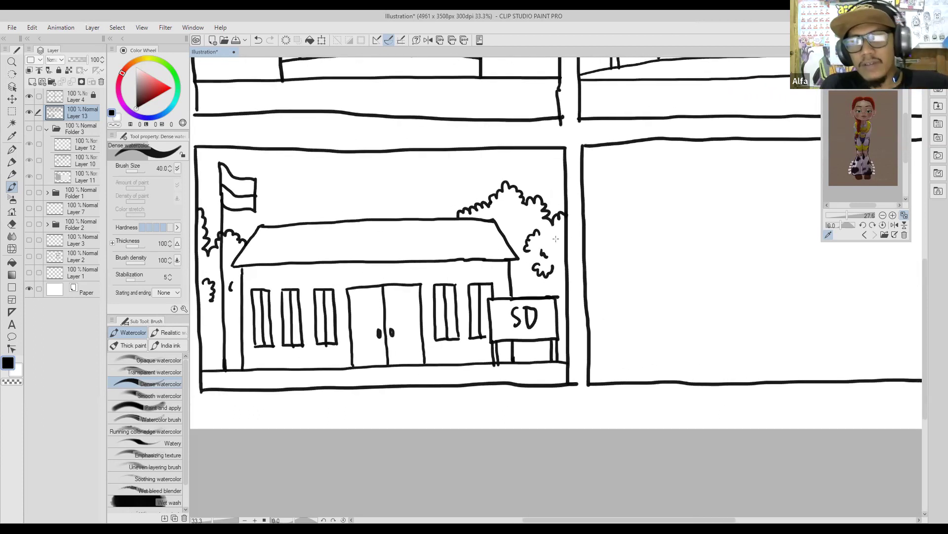
- Draw a ground line across the lower part of the empty fourth frame
mouse_move(634, 218)
left_mouse_down()
mouse_move(580, 223)
mouse_move(687, 204)
left_mouse_up()
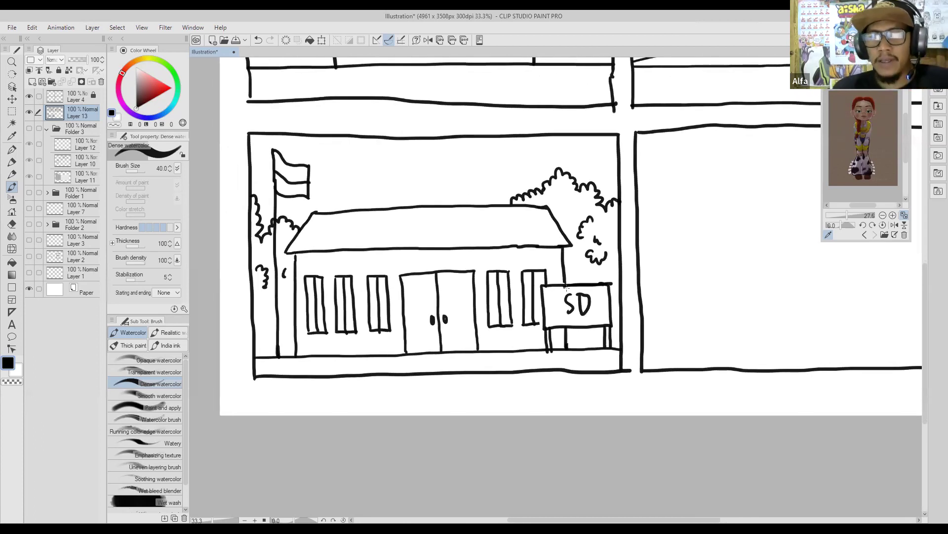
mouse_move(620, 248)
left_mouse_down()
mouse_move(587, 243)
mouse_move(607, 241)
left_mouse_up()
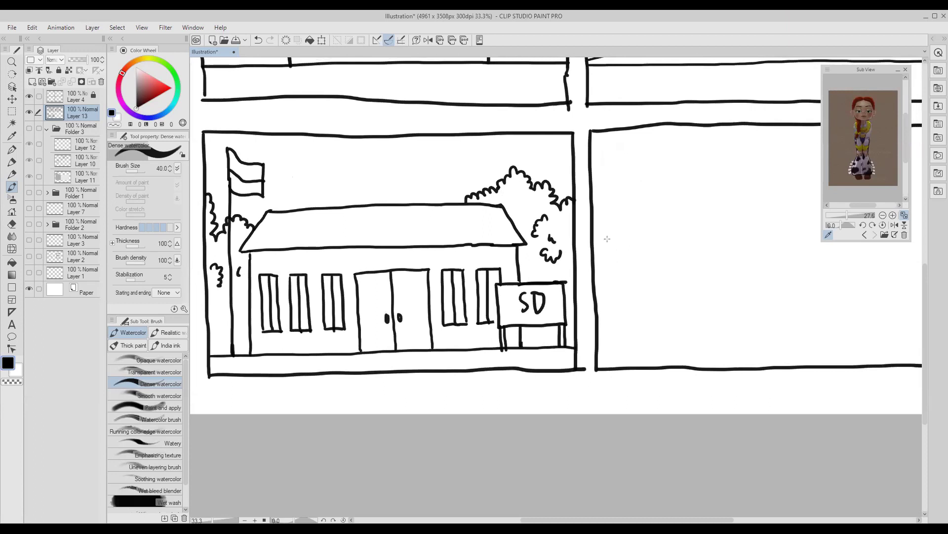
mouse_move(670, 232)
left_mouse_down()
mouse_move(587, 227)
mouse_move(572, 211)
mouse_move(612, 242)
mouse_move(560, 253)
mouse_move(426, 227)
left_mouse_up()
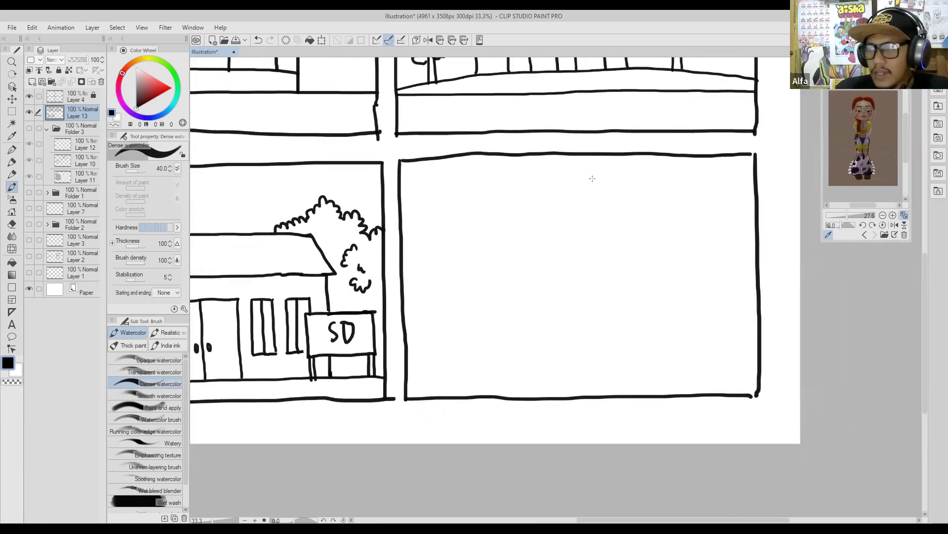
mouse_move(544, 259)
left_mouse_down()
mouse_move(510, 273)
mouse_move(555, 276)
mouse_move(555, 355)
mouse_move(576, 336)
mouse_move(498, 316)
mouse_move(536, 327)
mouse_move(506, 361)
mouse_move(510, 293)
mouse_move(499, 306)
mouse_move(506, 328)
mouse_move(502, 266)
mouse_move(478, 262)
mouse_move(501, 256)
mouse_move(527, 286)
mouse_move(491, 235)
left_mouse_up()
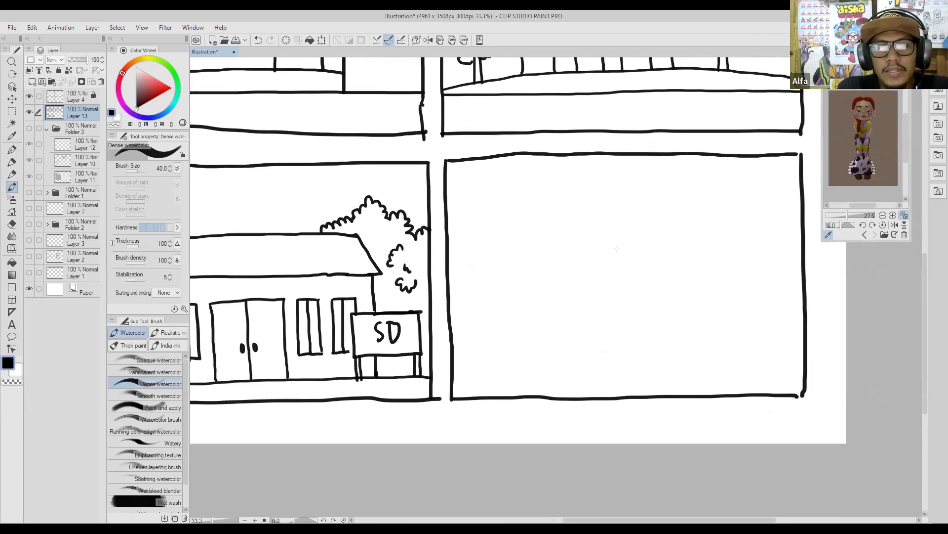
left_click_drag(580, 262, 534, 281)
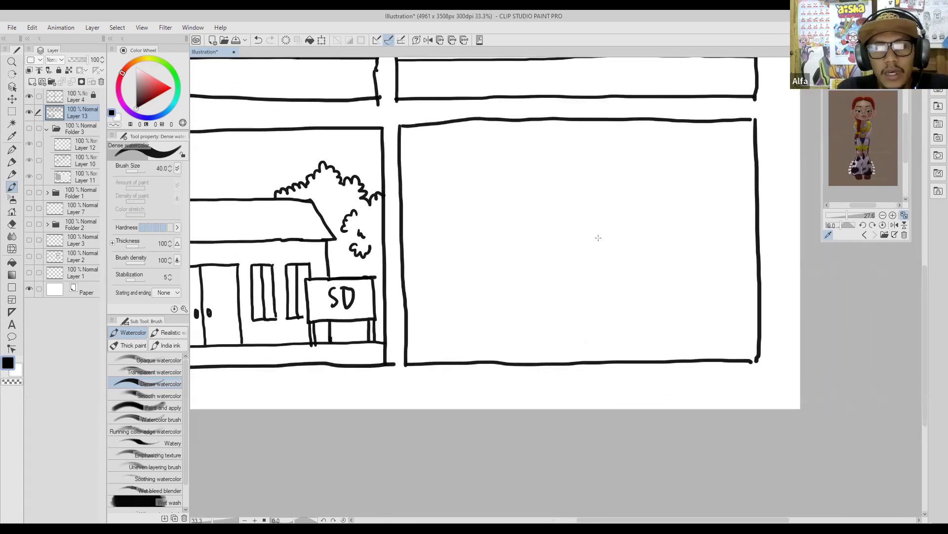
left_click_drag(553, 264, 564, 361)
left_click_drag(613, 472, 518, 279)
mouse_move(435, 269)
left_mouse_down()
mouse_move(443, 290)
mouse_move(424, 264)
mouse_move(711, 260)
left_mouse_up()
- Outline a wide box-shaped building on the ground line with left wall, flat top and right wall
mouse_move(555, 229)
left_mouse_down()
mouse_move(559, 279)
mouse_move(542, 282)
mouse_move(549, 271)
mouse_move(514, 273)
left_mouse_up()
mouse_move(494, 239)
left_mouse_down()
mouse_move(495, 218)
mouse_move(498, 323)
left_mouse_up()
left_click_drag(552, 244, 474, 212)
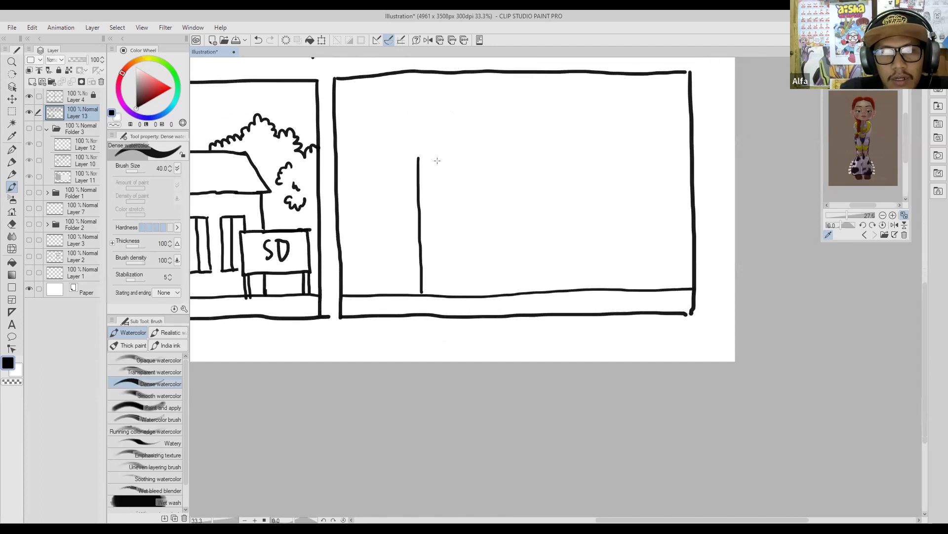
left_click_drag(421, 157, 648, 154)
mouse_move(670, 151)
left_mouse_down()
mouse_move(629, 176)
mouse_move(630, 283)
left_mouse_up()
- Turn the upper part of the building into a slightly overhanging flat fascia, erasing the old wall tops and redrawing its edges
mouse_move(564, 230)
left_mouse_down()
mouse_move(529, 230)
mouse_move(541, 228)
left_mouse_up()
mouse_move(484, 225)
left_mouse_down()
mouse_move(521, 256)
mouse_move(447, 230)
mouse_move(513, 198)
mouse_move(572, 214)
mouse_move(531, 225)
left_mouse_up()
key("e")
left_click_drag(431, 176, 431, 227)
left_click_drag(653, 187, 663, 214)
key("b")
mouse_move(427, 183)
left_mouse_down()
mouse_move(428, 228)
mouse_move(497, 229)
mouse_move(666, 224)
mouse_move(662, 170)
left_mouse_up()
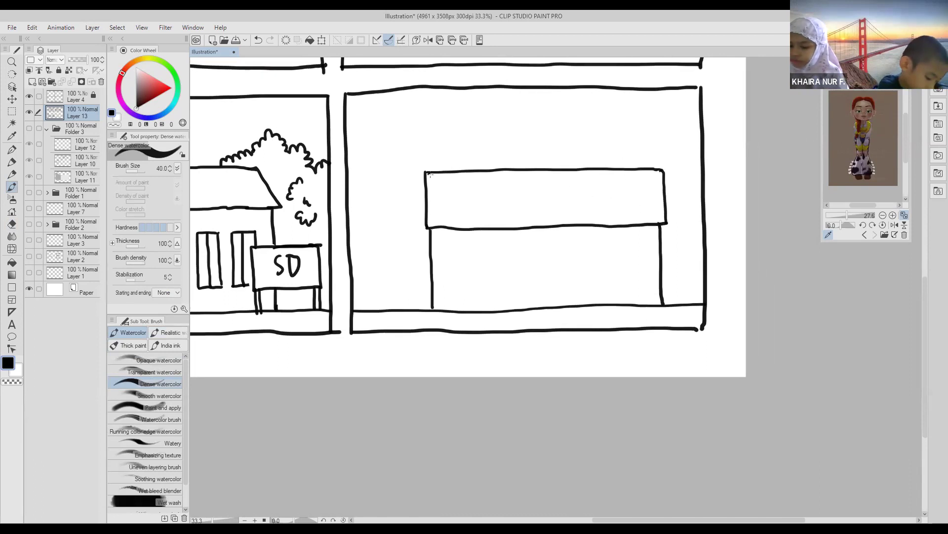
- Draw a rectangular sign at the right end of the fascia and a large display window on the left of the facade
mouse_move(572, 180)
left_mouse_down()
mouse_move(573, 213)
mouse_move(643, 213)
mouse_move(609, 179)
mouse_move(647, 178)
mouse_move(651, 214)
left_mouse_up()
scroll(561, 250, "down", 3)
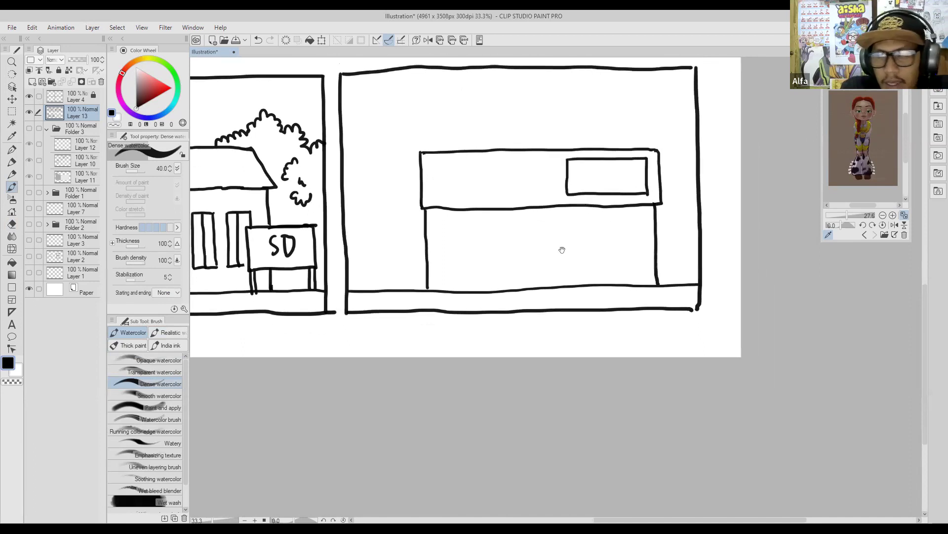
left_click_drag(425, 192, 426, 237)
left_click_drag(449, 190, 498, 189)
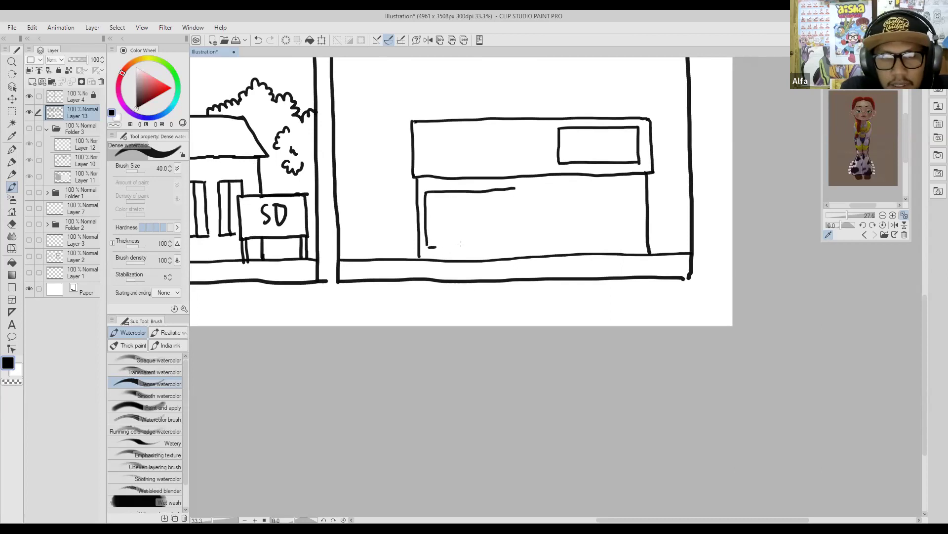
left_click_drag(461, 243, 514, 242)
left_click_drag(516, 188, 524, 249)
- Draw a double door with two handles beside the display window and a smaller window to its right
mouse_move(524, 187)
left_mouse_down()
mouse_move(580, 188)
mouse_move(583, 254)
left_mouse_up()
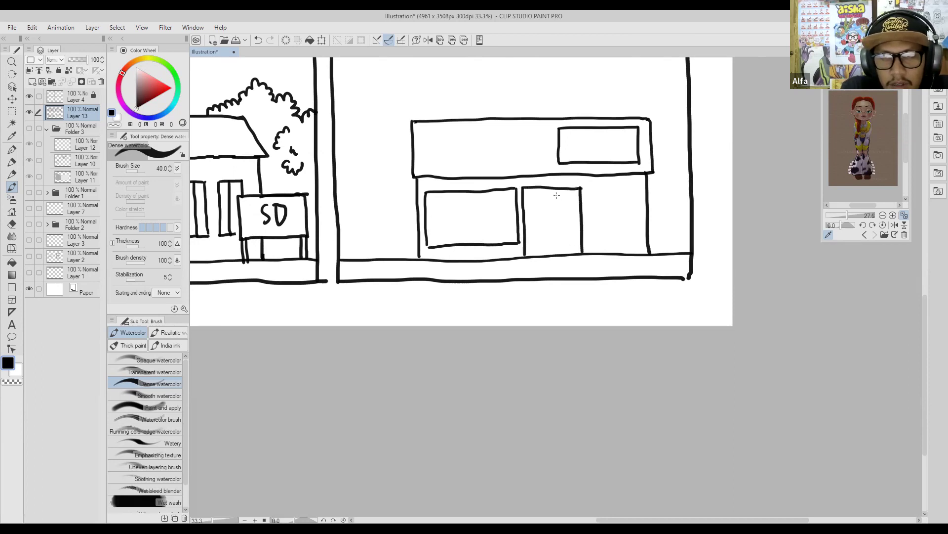
left_click_drag(553, 187, 554, 252)
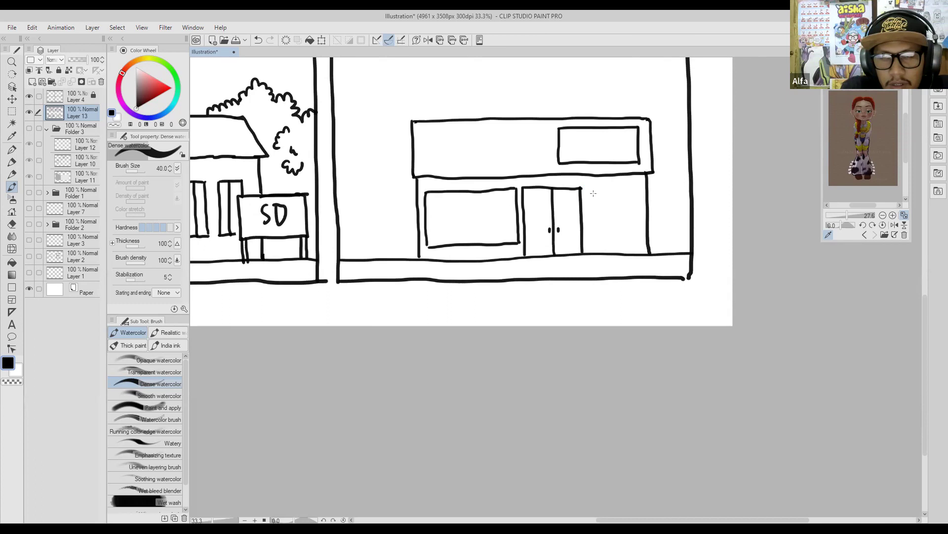
mouse_move(584, 187)
left_mouse_down()
mouse_move(588, 238)
mouse_move(638, 239)
left_mouse_up()
mouse_move(586, 187)
left_mouse_down()
mouse_move(638, 188)
mouse_move(637, 239)
left_mouse_up()
- Add a horizontal stripe across the fascia on both sides of the sign and an inner line along both windows' top edges
left_click_drag(474, 150, 483, 164)
left_click_drag(424, 156, 566, 156)
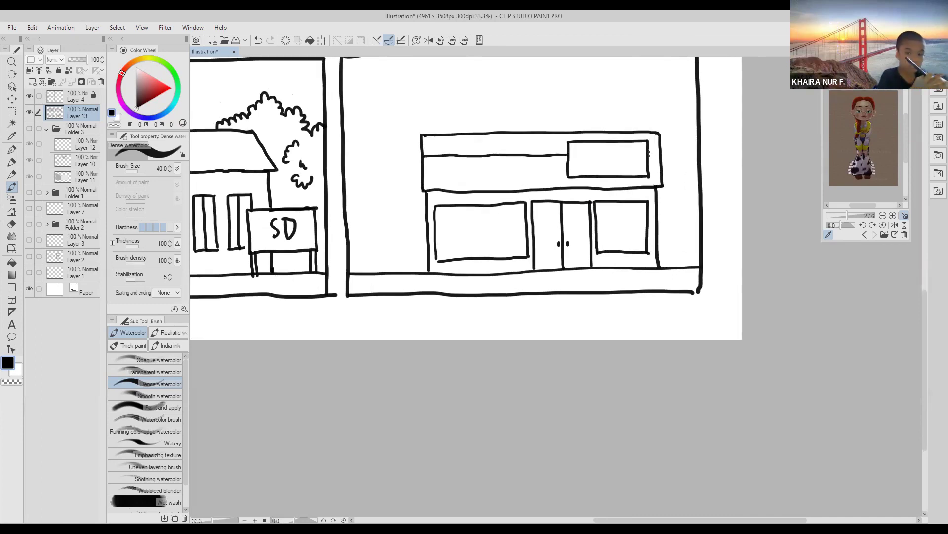
left_click_drag(575, 215, 528, 230)
left_click_drag(670, 220, 614, 215)
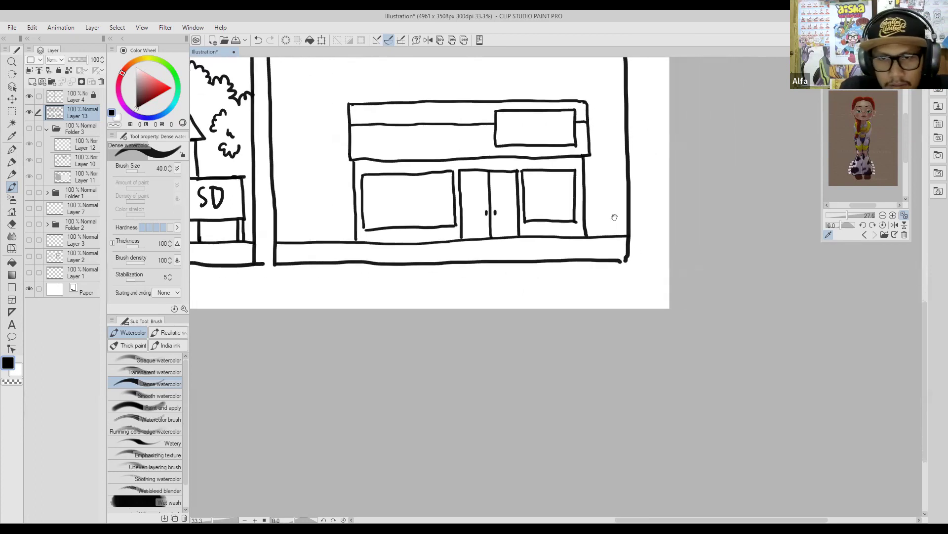
left_click_drag(509, 216, 548, 222)
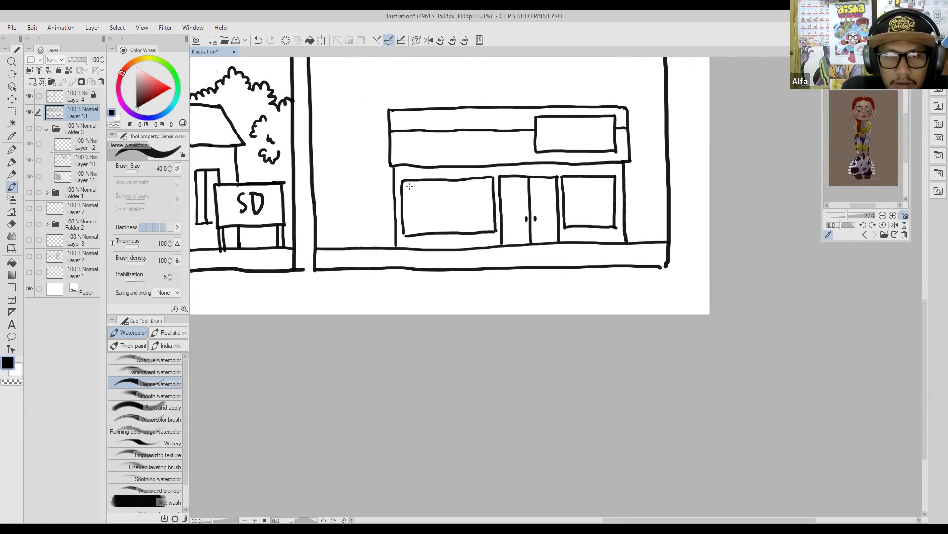
left_click_drag(431, 185, 495, 180)
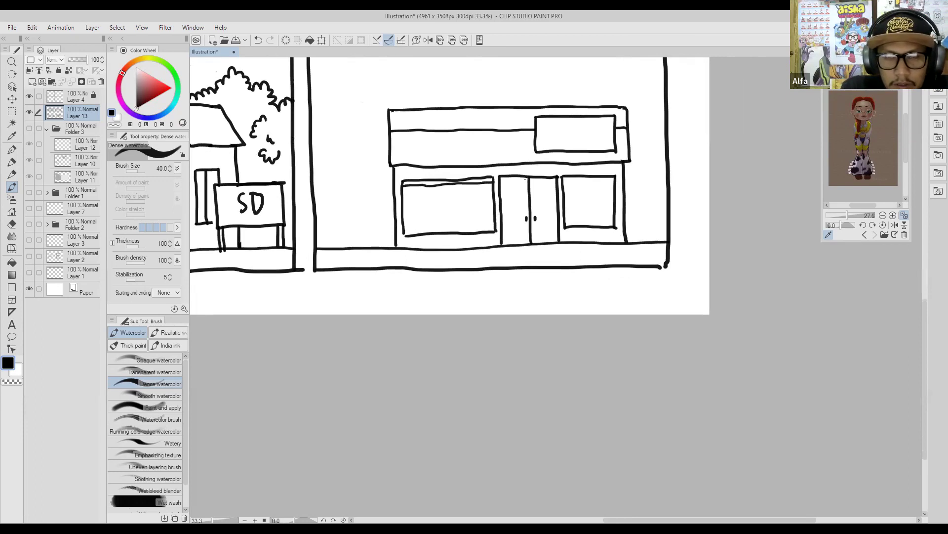
left_click_drag(563, 181, 618, 179)
- Letter "MART" on the sign of the store
scroll(552, 145, "up", 1)
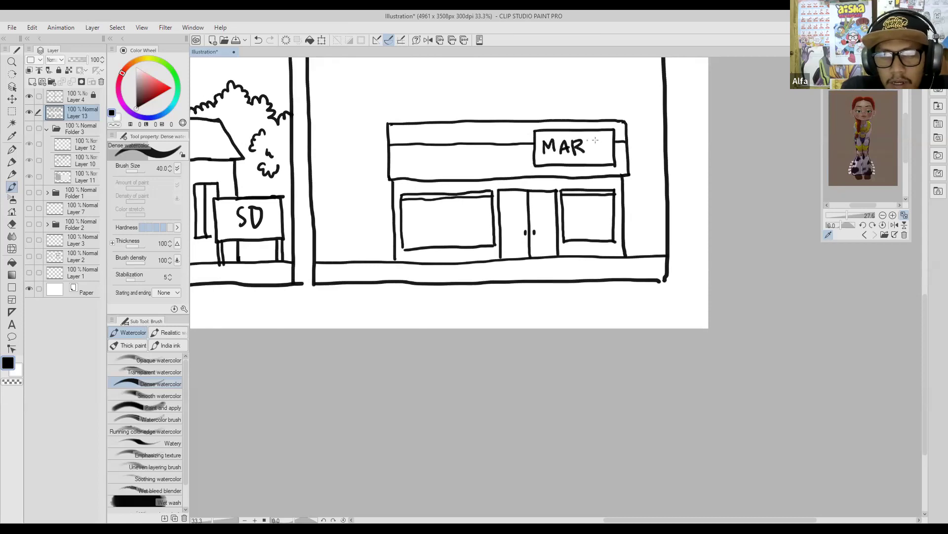
left_click_drag(461, 220, 455, 209)
scroll(569, 147, "up", 2)
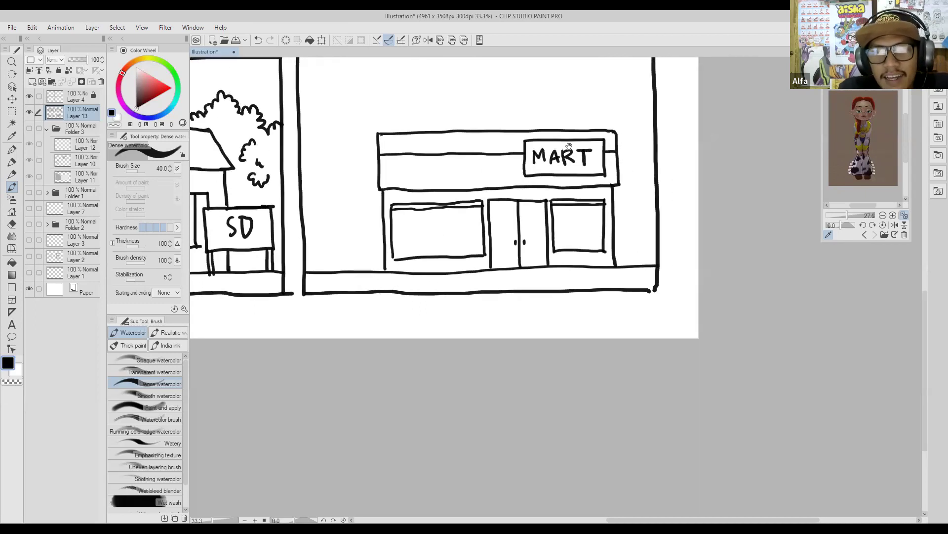
left_click_drag(495, 156, 499, 162)
mouse_move(455, 189)
left_mouse_down()
mouse_move(439, 212)
mouse_move(471, 171)
left_mouse_up()
scroll(465, 211, "down", 3)
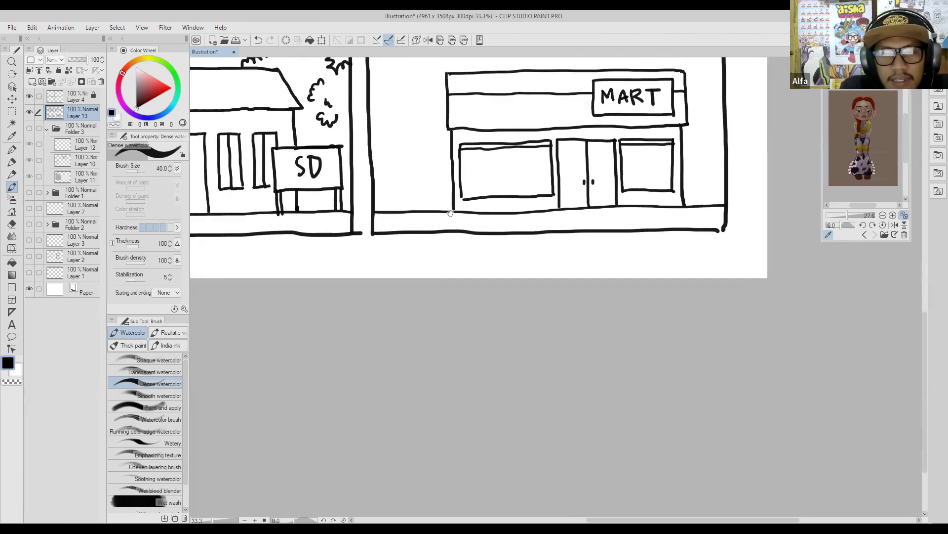
scroll(485, 194, "up", 2)
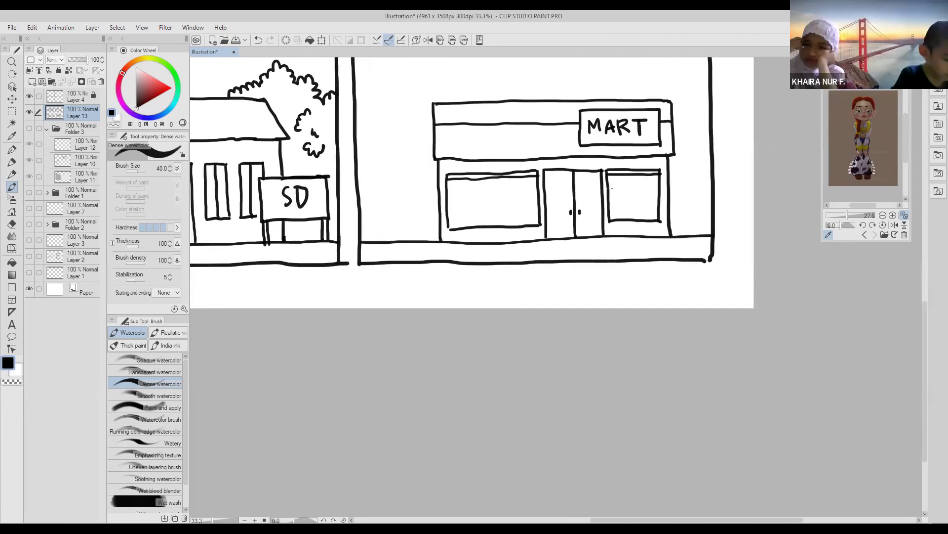
left_click_drag(493, 193, 550, 231)
scroll(521, 240, "down", 3)
scroll(522, 240, "right", 2)
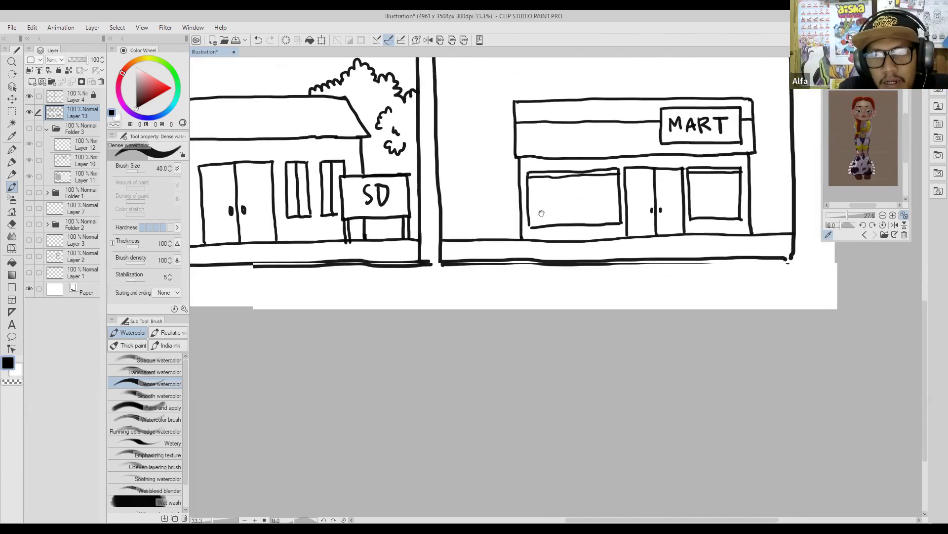
scroll(514, 213, "right", 1)
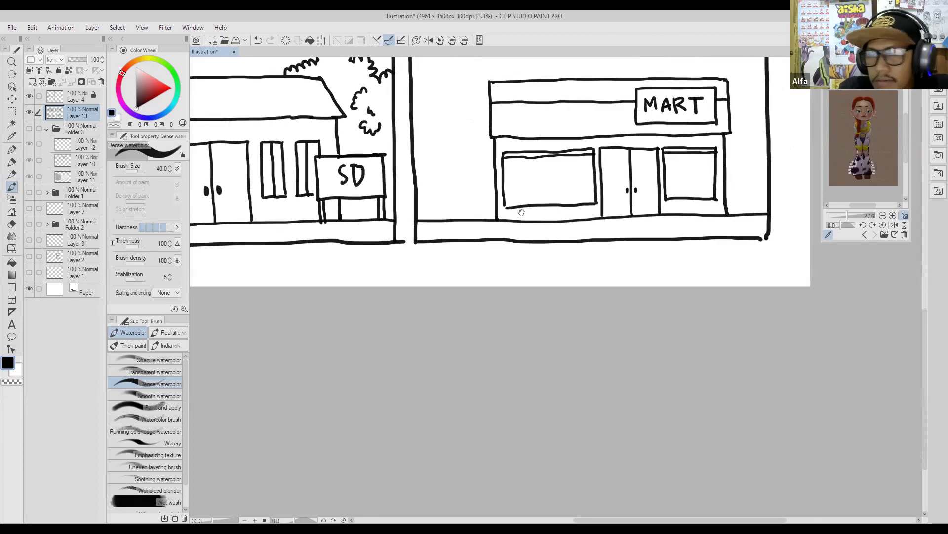
scroll(521, 212, "right", 8)
scroll(543, 207, "up", 1)
left_click_drag(482, 221, 451, 212)
left_click_drag(340, 209, 456, 180)
key("ctrl+z")
key("ctrl+z")
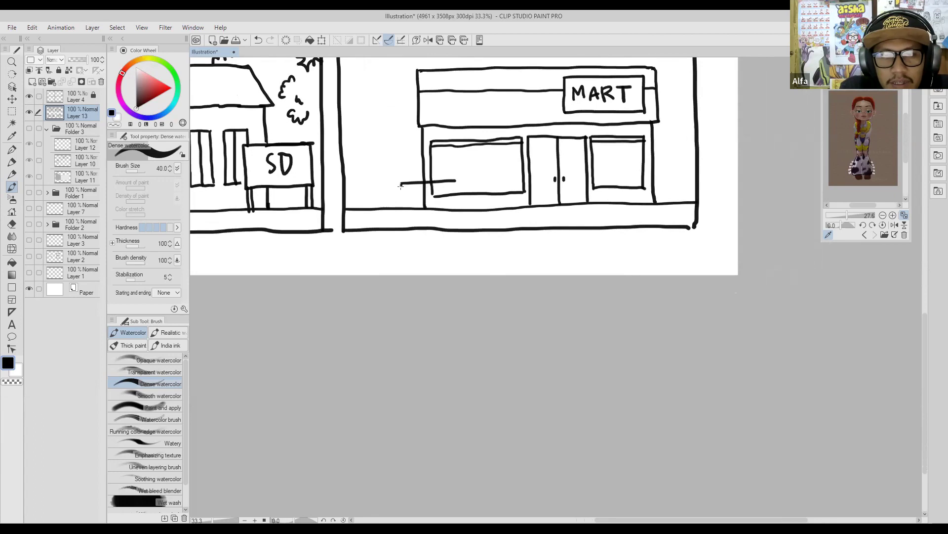
key("ctrl+z")
- Draw a small bench with a rectangular backrest, seat and legs on the ground to the left of the store
mouse_move(370, 172)
left_mouse_down()
mouse_move(371, 192)
mouse_move(421, 190)
mouse_move(368, 194)
mouse_move(406, 194)
mouse_move(419, 176)
left_mouse_up()
key("ctrl+z")
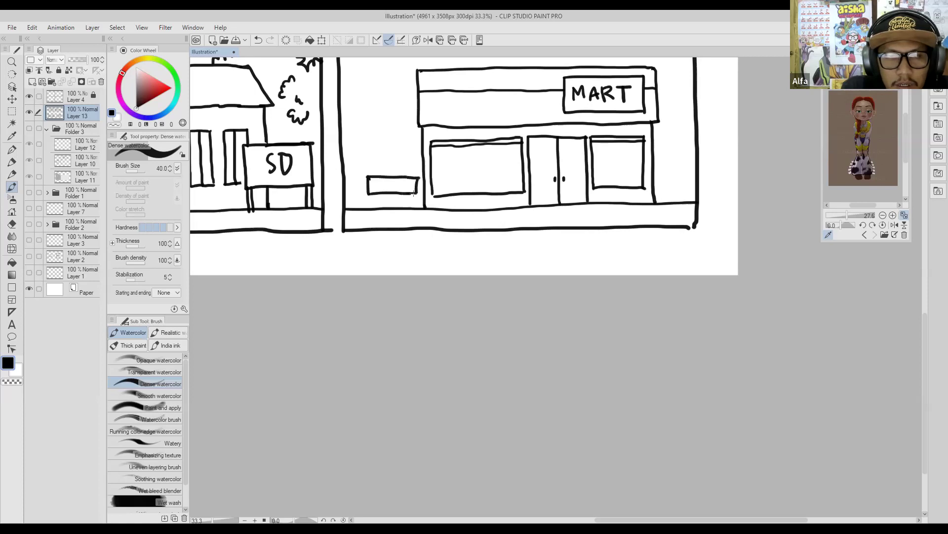
left_click_drag(367, 199, 419, 201)
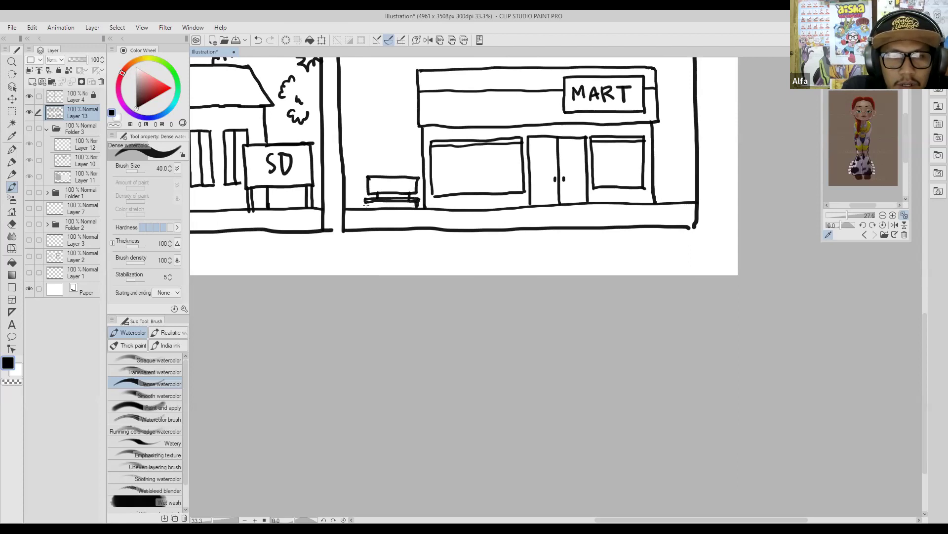
left_click_drag(544, 148, 532, 191)
- Add short diagonal reflection strokes to the glass of both store windows and the double door
left_click_drag(427, 224, 437, 215)
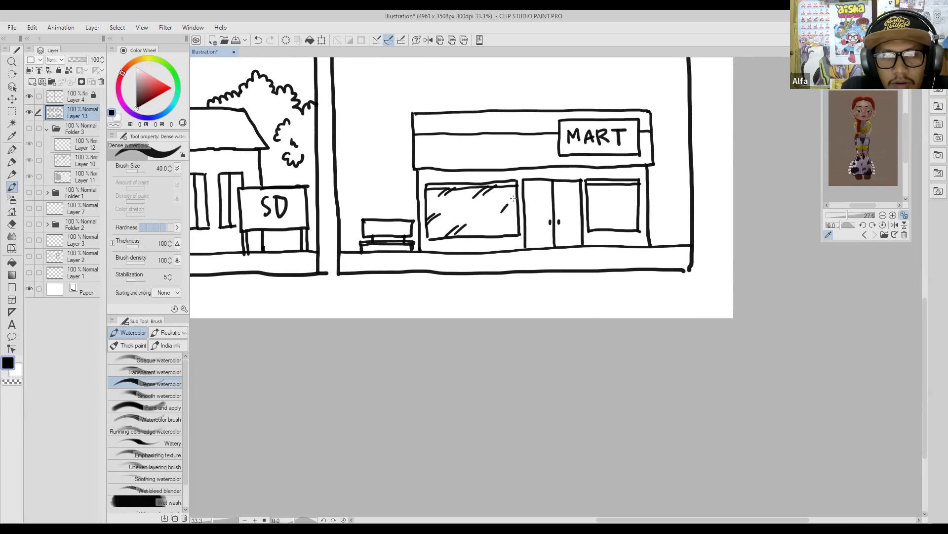
left_click_drag(497, 235, 507, 227)
left_click_drag(504, 234, 511, 228)
mouse_move(568, 194)
left_mouse_down()
mouse_move(555, 197)
mouse_move(591, 187)
left_mouse_up()
mouse_move(583, 198)
left_mouse_down()
mouse_move(596, 187)
mouse_move(621, 190)
left_mouse_up()
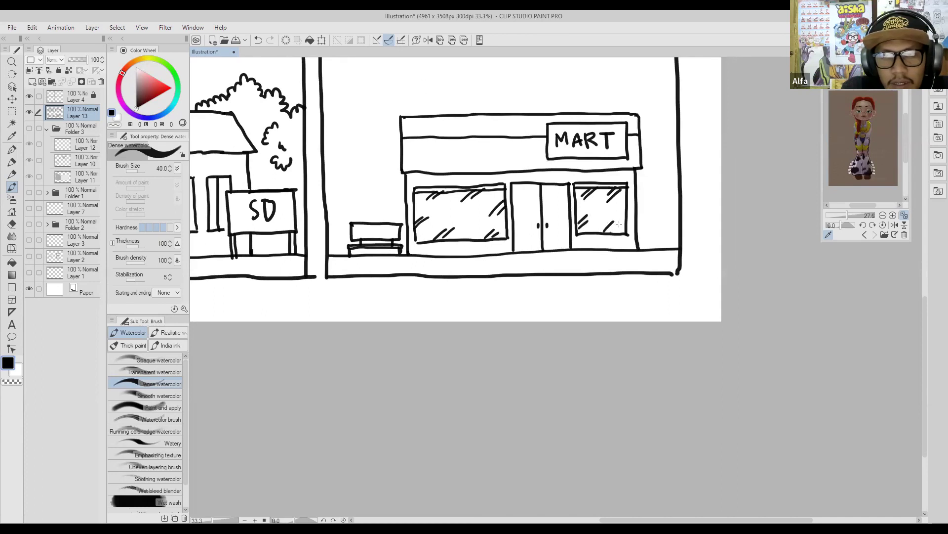
left_click_drag(503, 192, 573, 193)
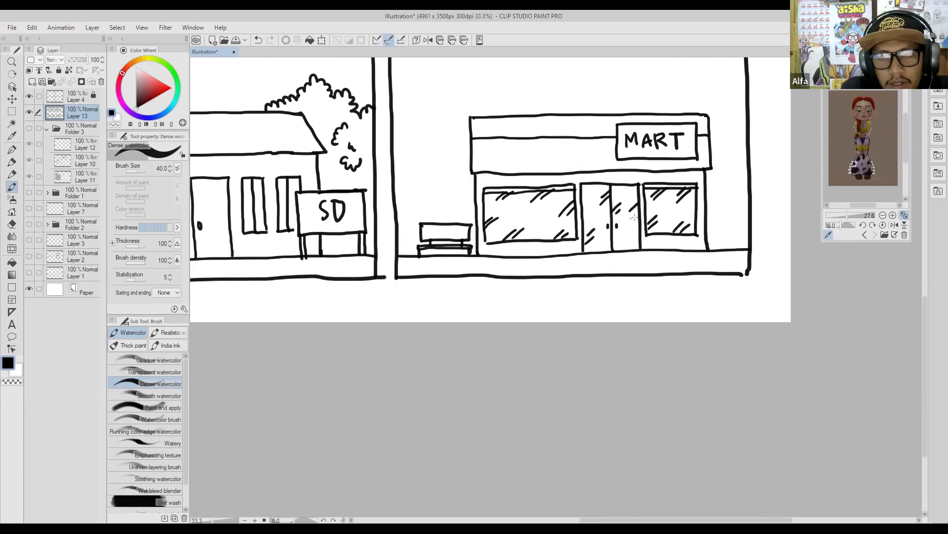
- Outline stepped city buildings behind the store on both sides of the fourth frame
left_click_drag(623, 175, 550, 225)
mouse_move(410, 160)
left_mouse_down()
mouse_move(438, 200)
mouse_move(534, 184)
mouse_move(511, 190)
mouse_move(466, 169)
left_mouse_up()
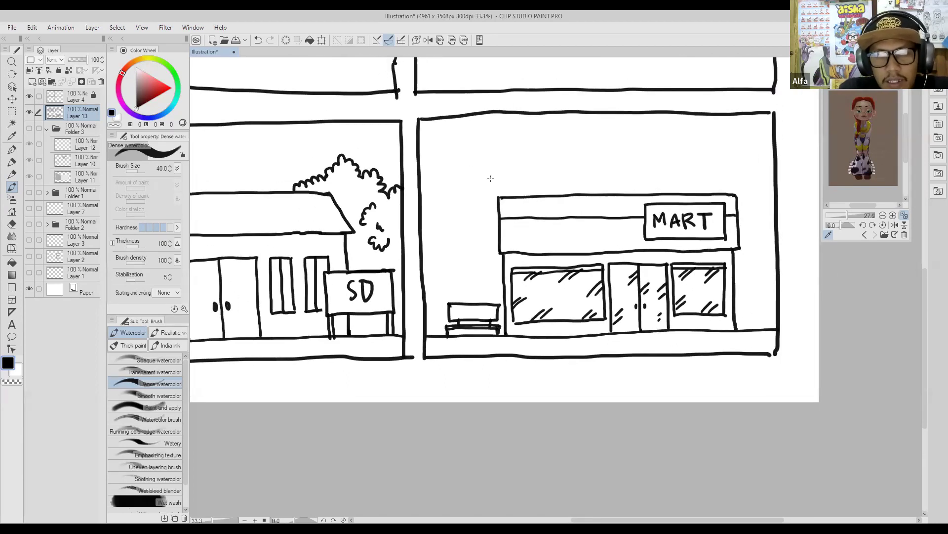
mouse_move(419, 147)
left_mouse_down()
mouse_move(448, 145)
mouse_move(450, 231)
mouse_move(478, 231)
mouse_move(475, 169)
mouse_move(539, 166)
mouse_move(541, 196)
left_mouse_up()
key("ctrl+z")
left_click_drag(686, 171, 627, 175)
mouse_move(582, 198)
left_mouse_down()
mouse_move(581, 183)
mouse_move(625, 174)
mouse_move(630, 148)
mouse_move(697, 138)
mouse_move(699, 225)
mouse_move(716, 224)
left_mouse_up()
- Add small rectangular windows to the background buildings on both sides of the store
left_click_drag(671, 148, 680, 167)
left_click_drag(684, 146, 689, 167)
mouse_move(467, 181)
left_mouse_down()
mouse_move(511, 173)
mouse_move(475, 186)
mouse_move(489, 186)
left_mouse_up()
mouse_move(416, 150)
left_mouse_down()
mouse_move(416, 169)
mouse_move(424, 169)
mouse_move(416, 191)
mouse_move(425, 192)
left_mouse_up()
left_click_drag(522, 171, 421, 138)
left_click_drag(527, 202, 574, 196)
left_click_drag(692, 194, 698, 207)
mouse_move(485, 202)
left_mouse_down()
mouse_move(544, 238)
mouse_move(541, 263)
mouse_move(567, 306)
left_mouse_up()
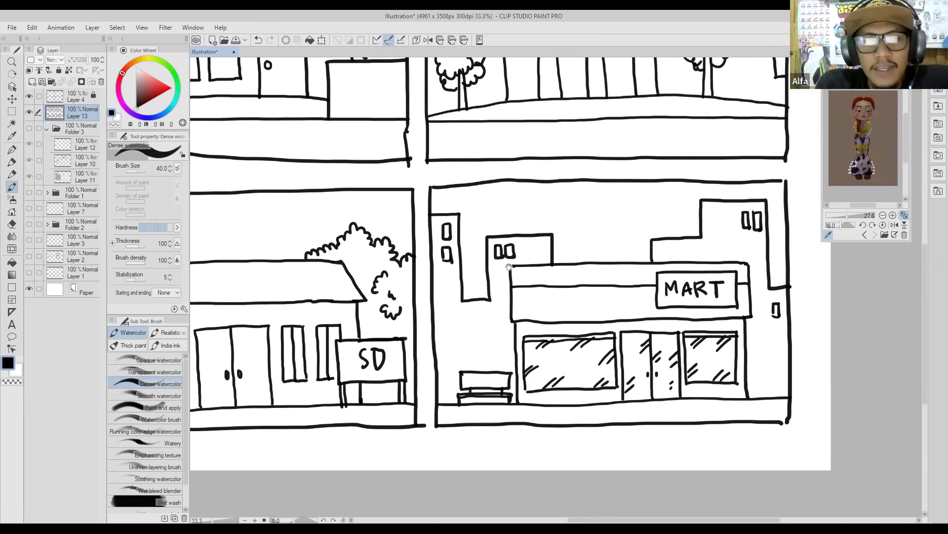
- Save the four-frame drawing in CLIP STUDIO FORMAT as Illustration.clip
left_click_drag(505, 270, 499, 280)
scroll(568, 415, "down", 3)
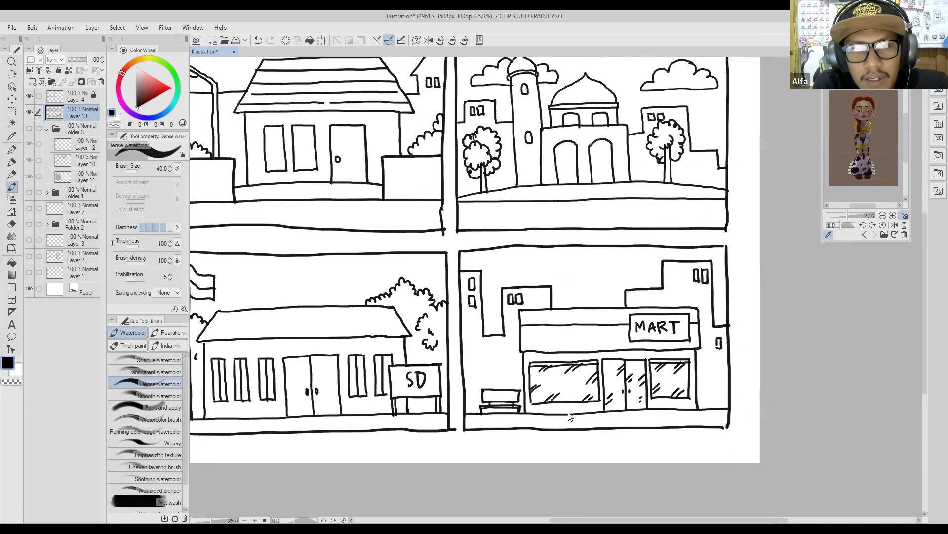
scroll(570, 406, "up", 2)
left_click_drag(493, 301, 537, 329)
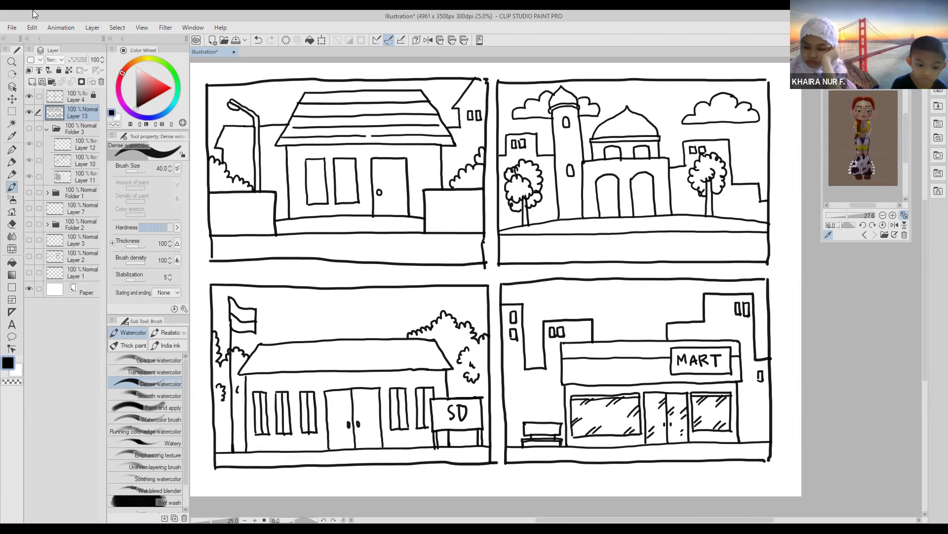
left_click(237, 40)
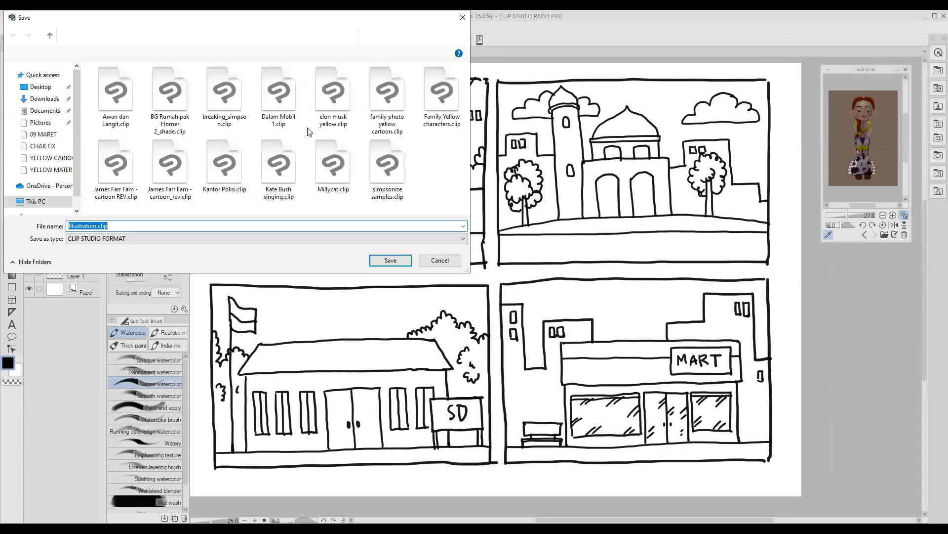
left_click(381, 262)
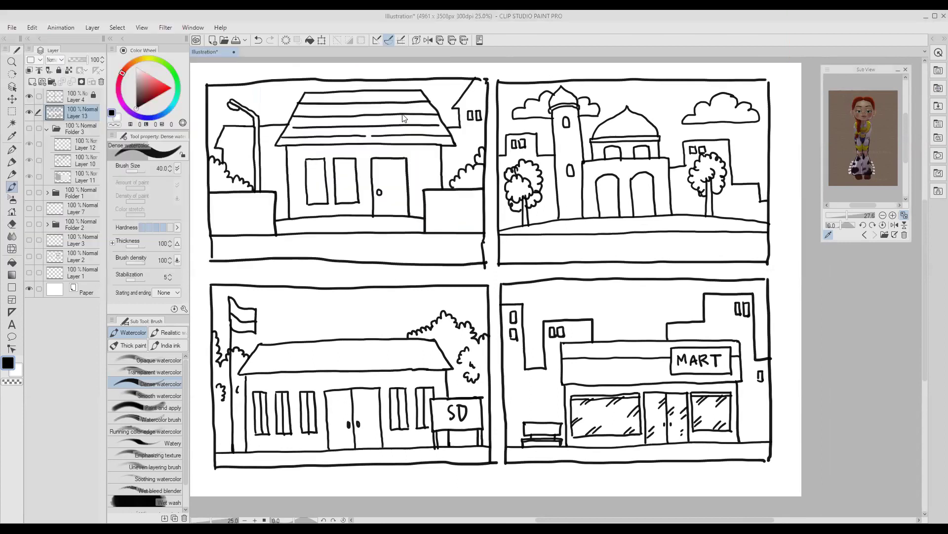